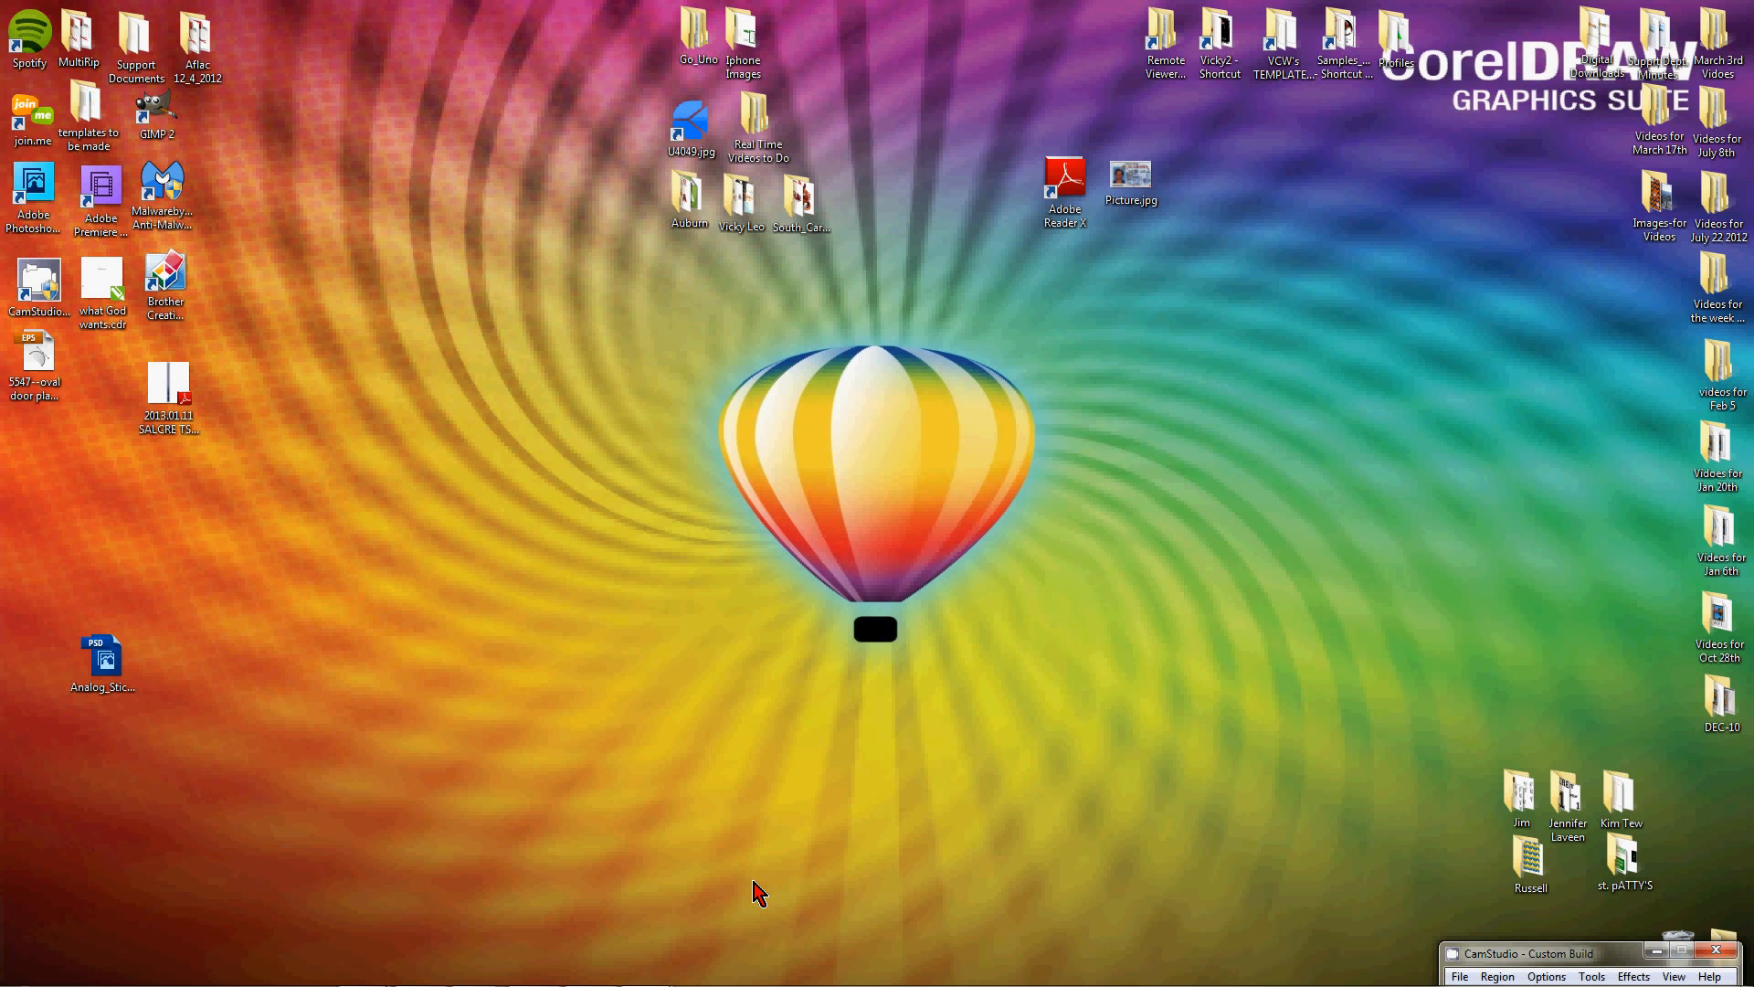
Open the printer properties of the RICOH AficioSG3110DNw RPCS-R from the Control Panel's devices and printers
mouse_move(31, 982)
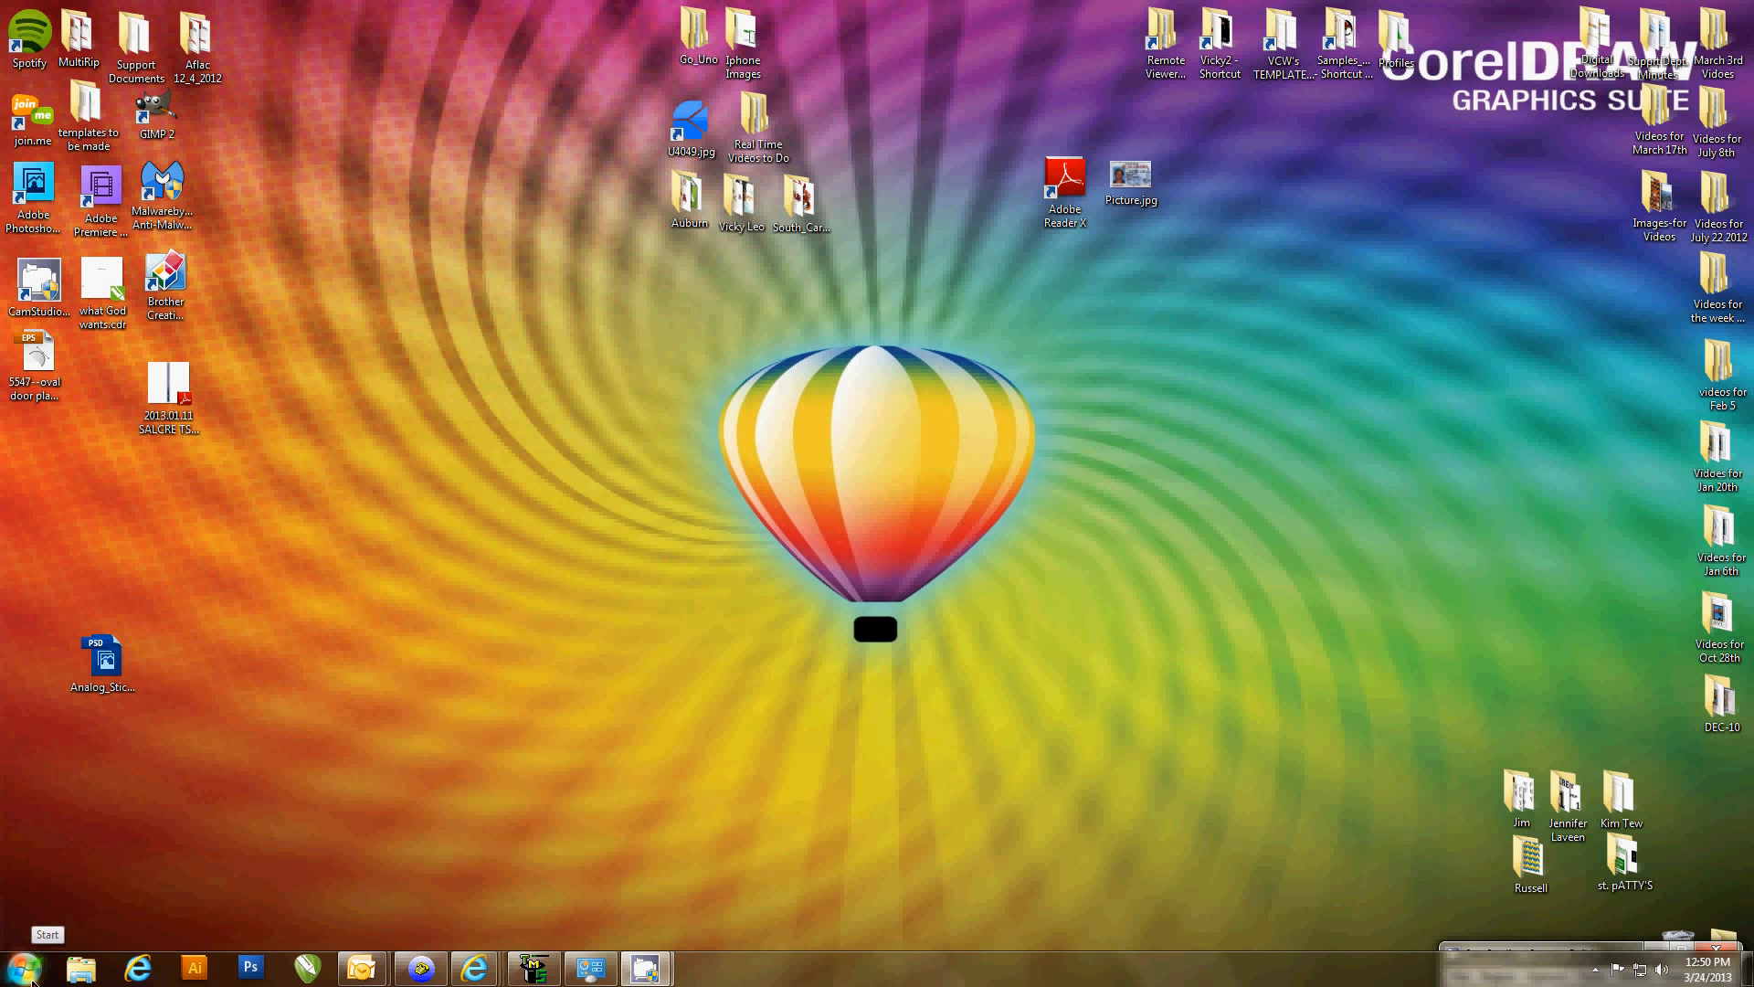
click(25, 968)
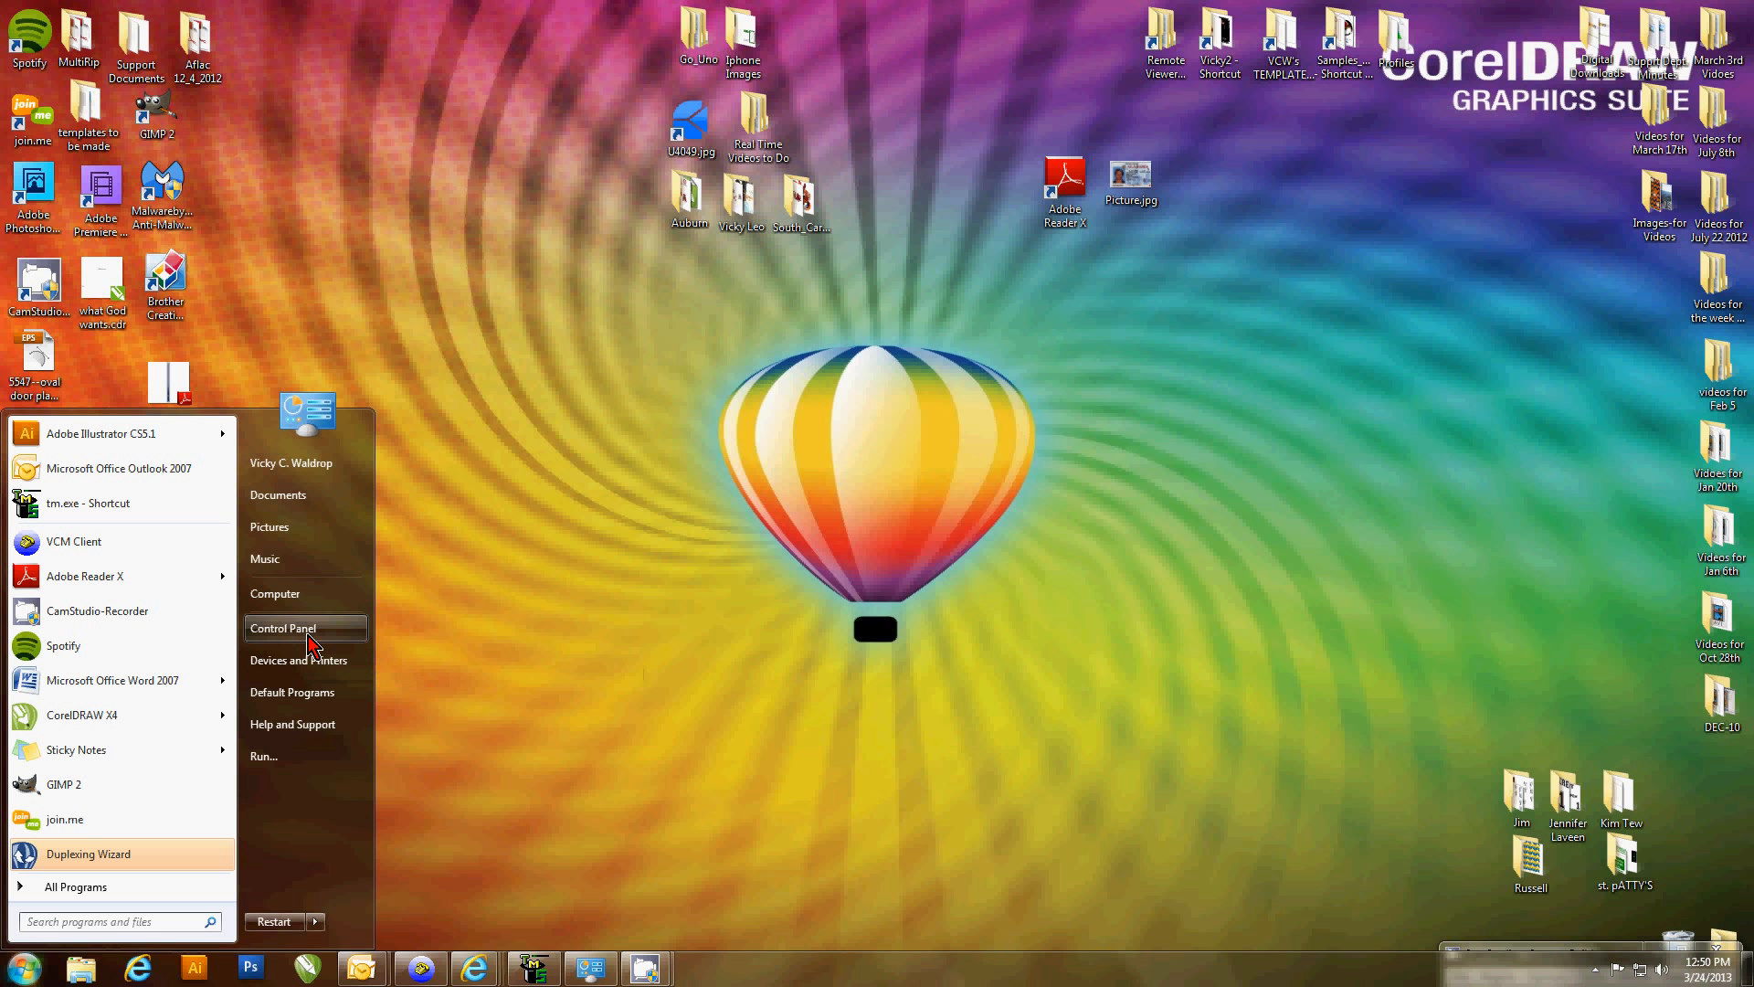
click(310, 639)
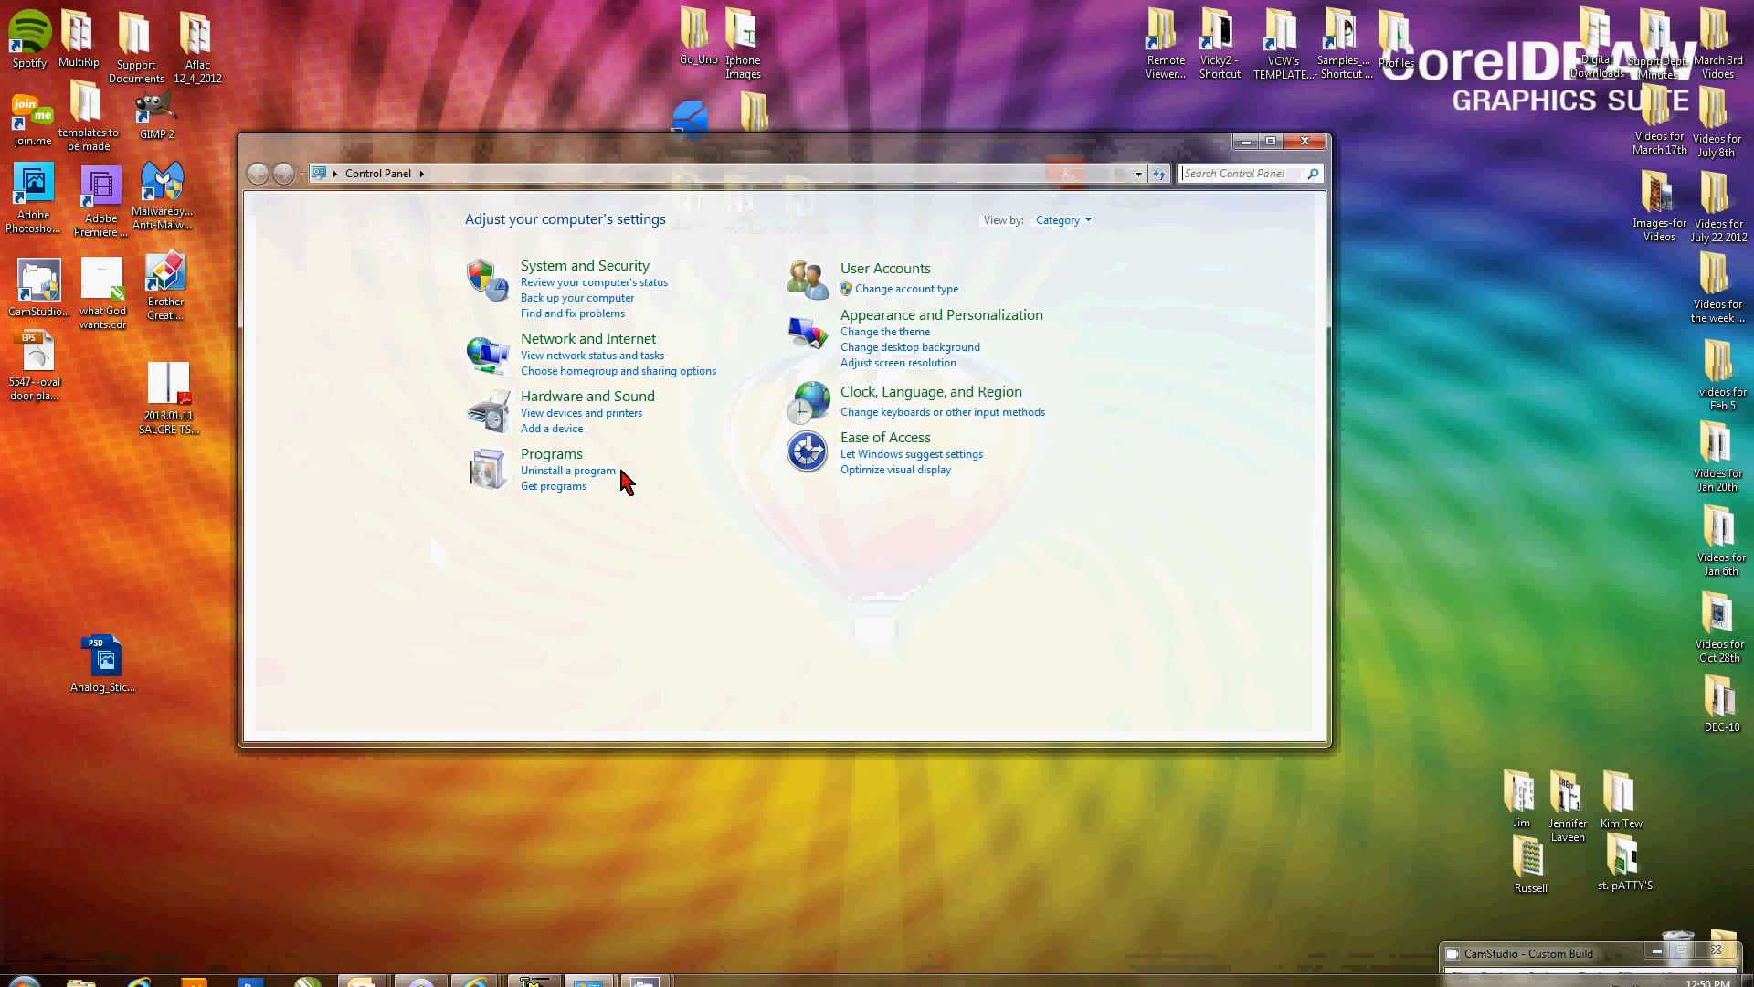
click(605, 417)
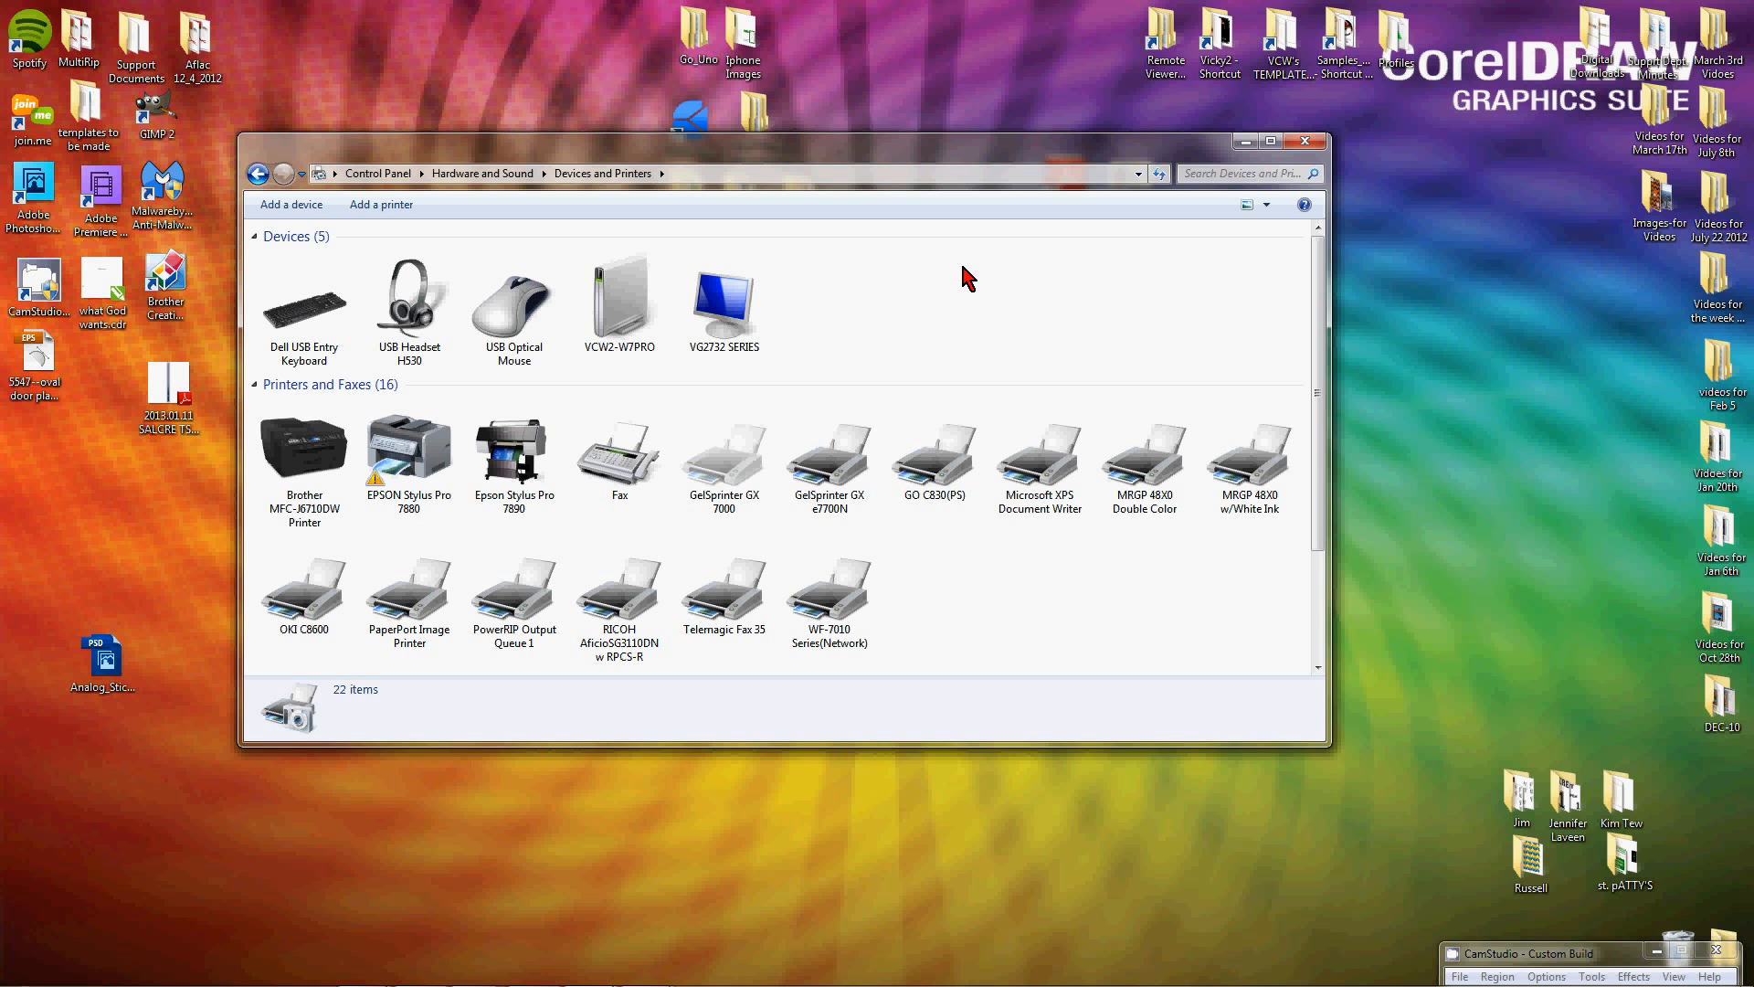
right_click(620, 624)
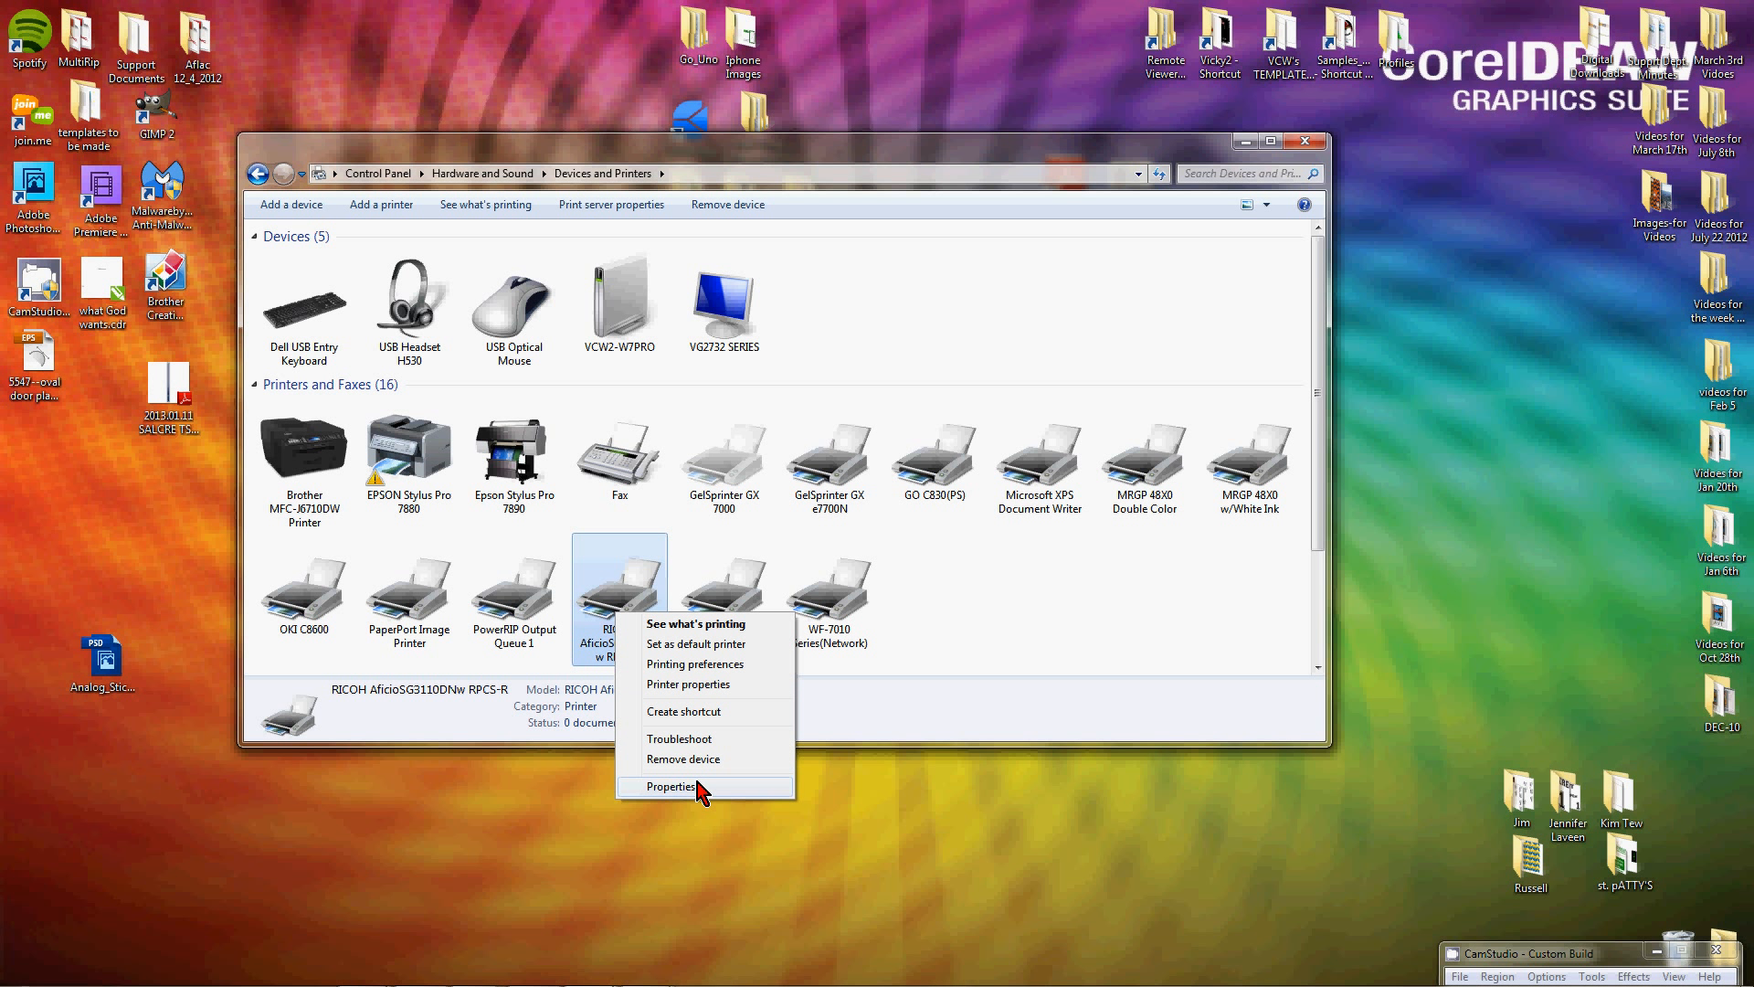
click(731, 686)
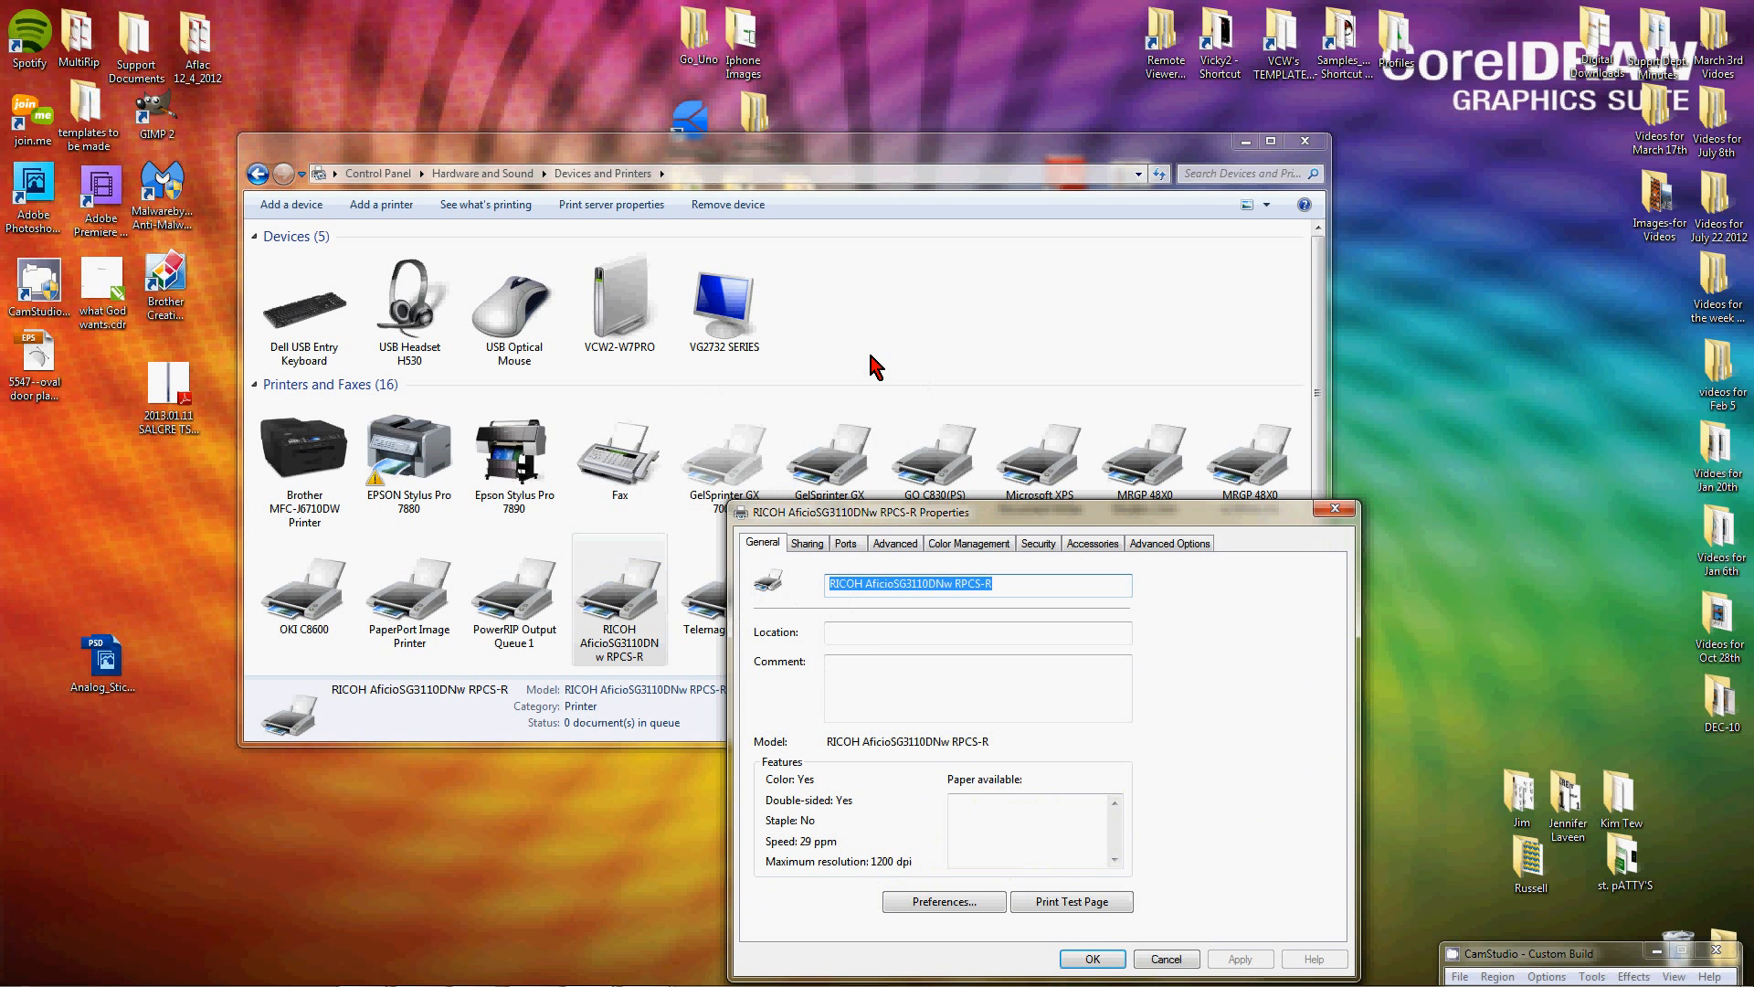
drag(1108, 512, 831, 402)
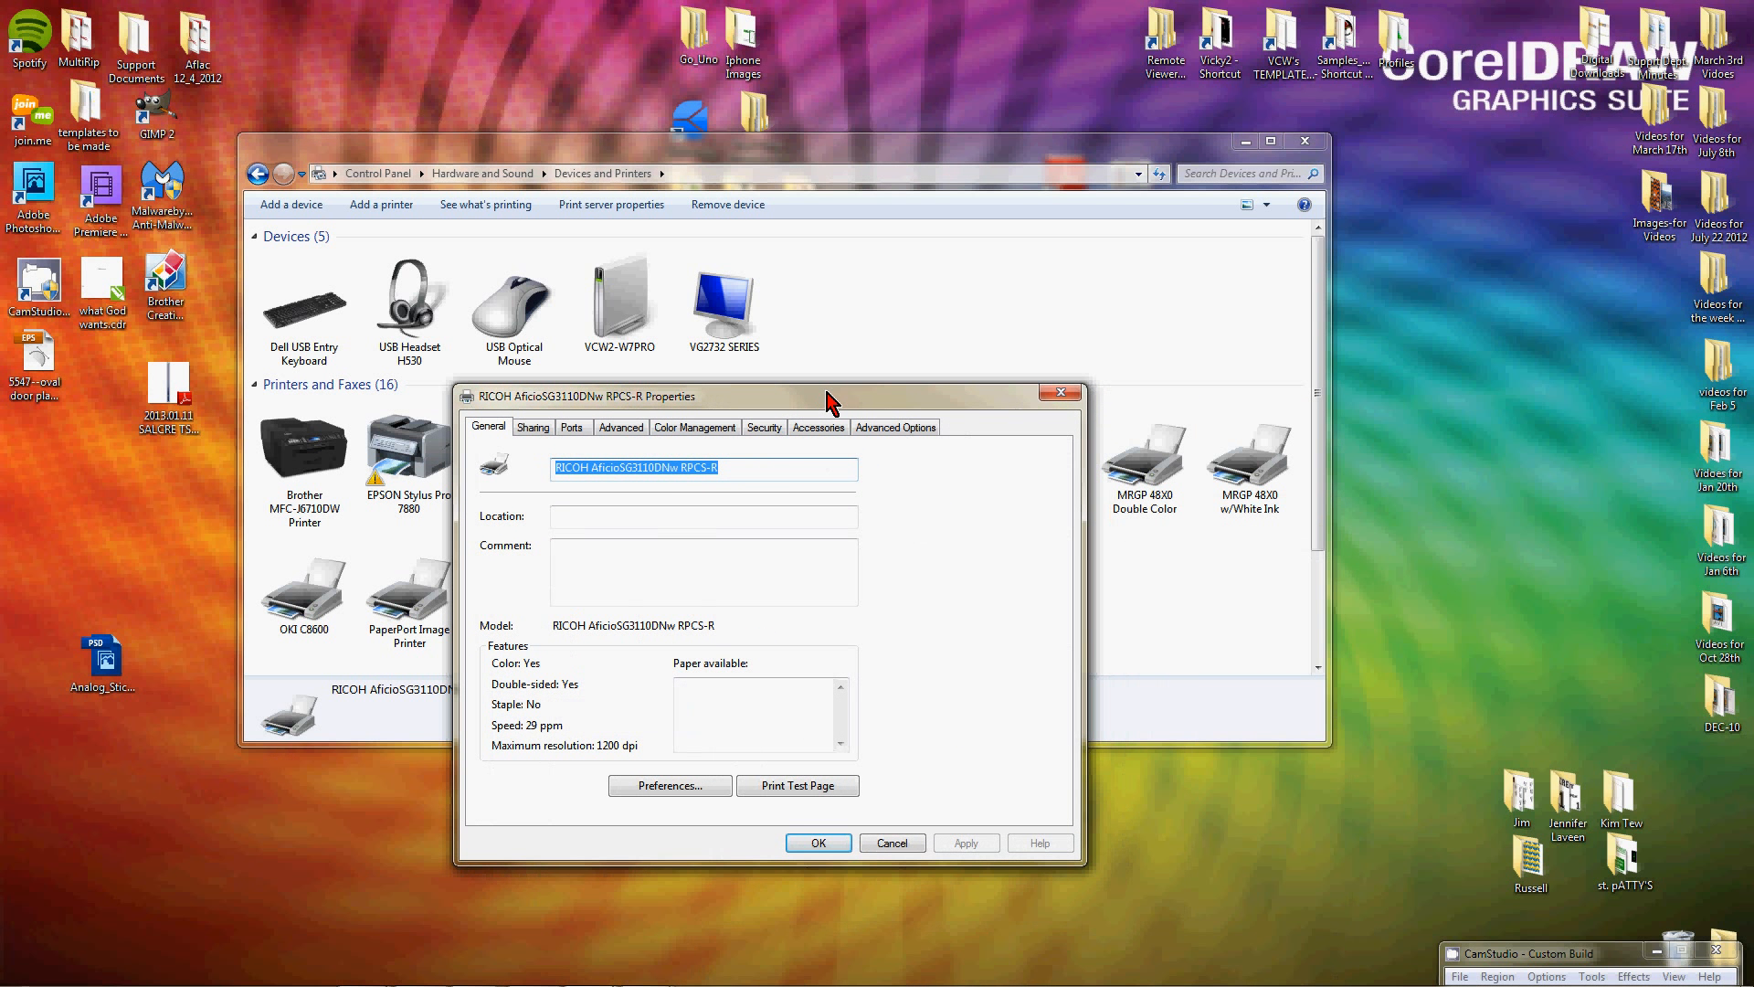
Examine the printer's accessory options, including the optional trays, input tray settings and color density adjustment
click(819, 428)
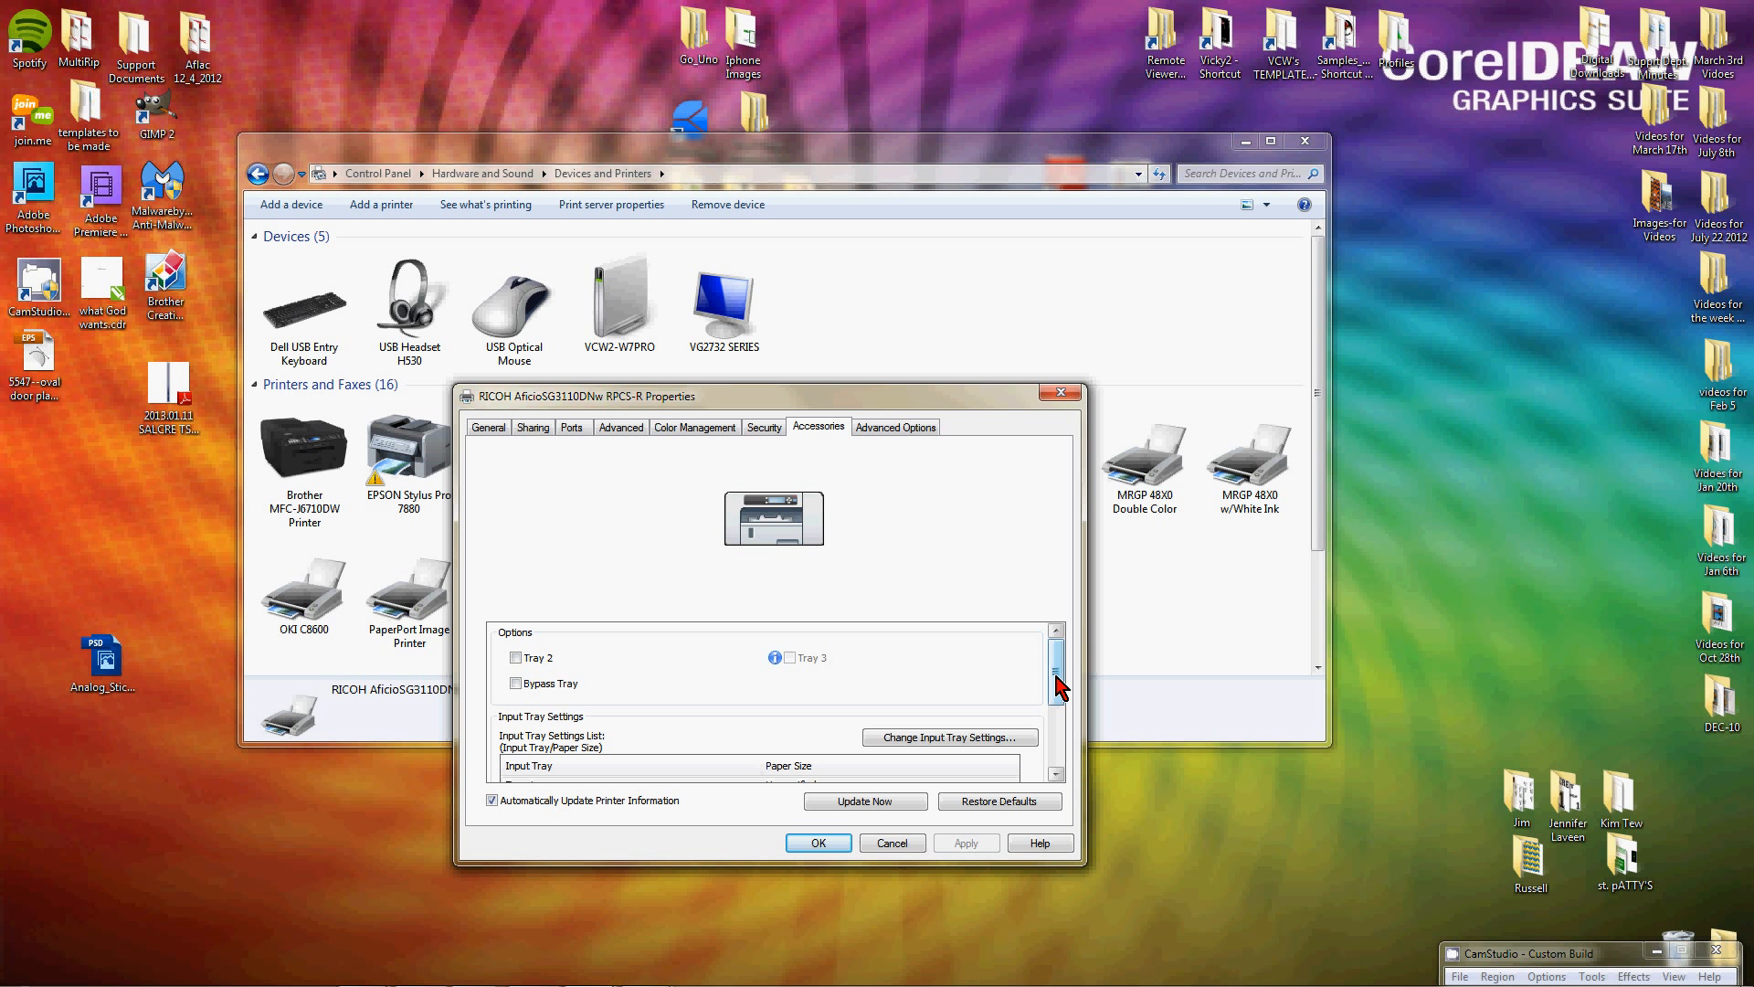
mouse_move(1057, 688)
mouse_down()
mouse_move(1062, 728)
mouse_move(1061, 690)
mouse_up()
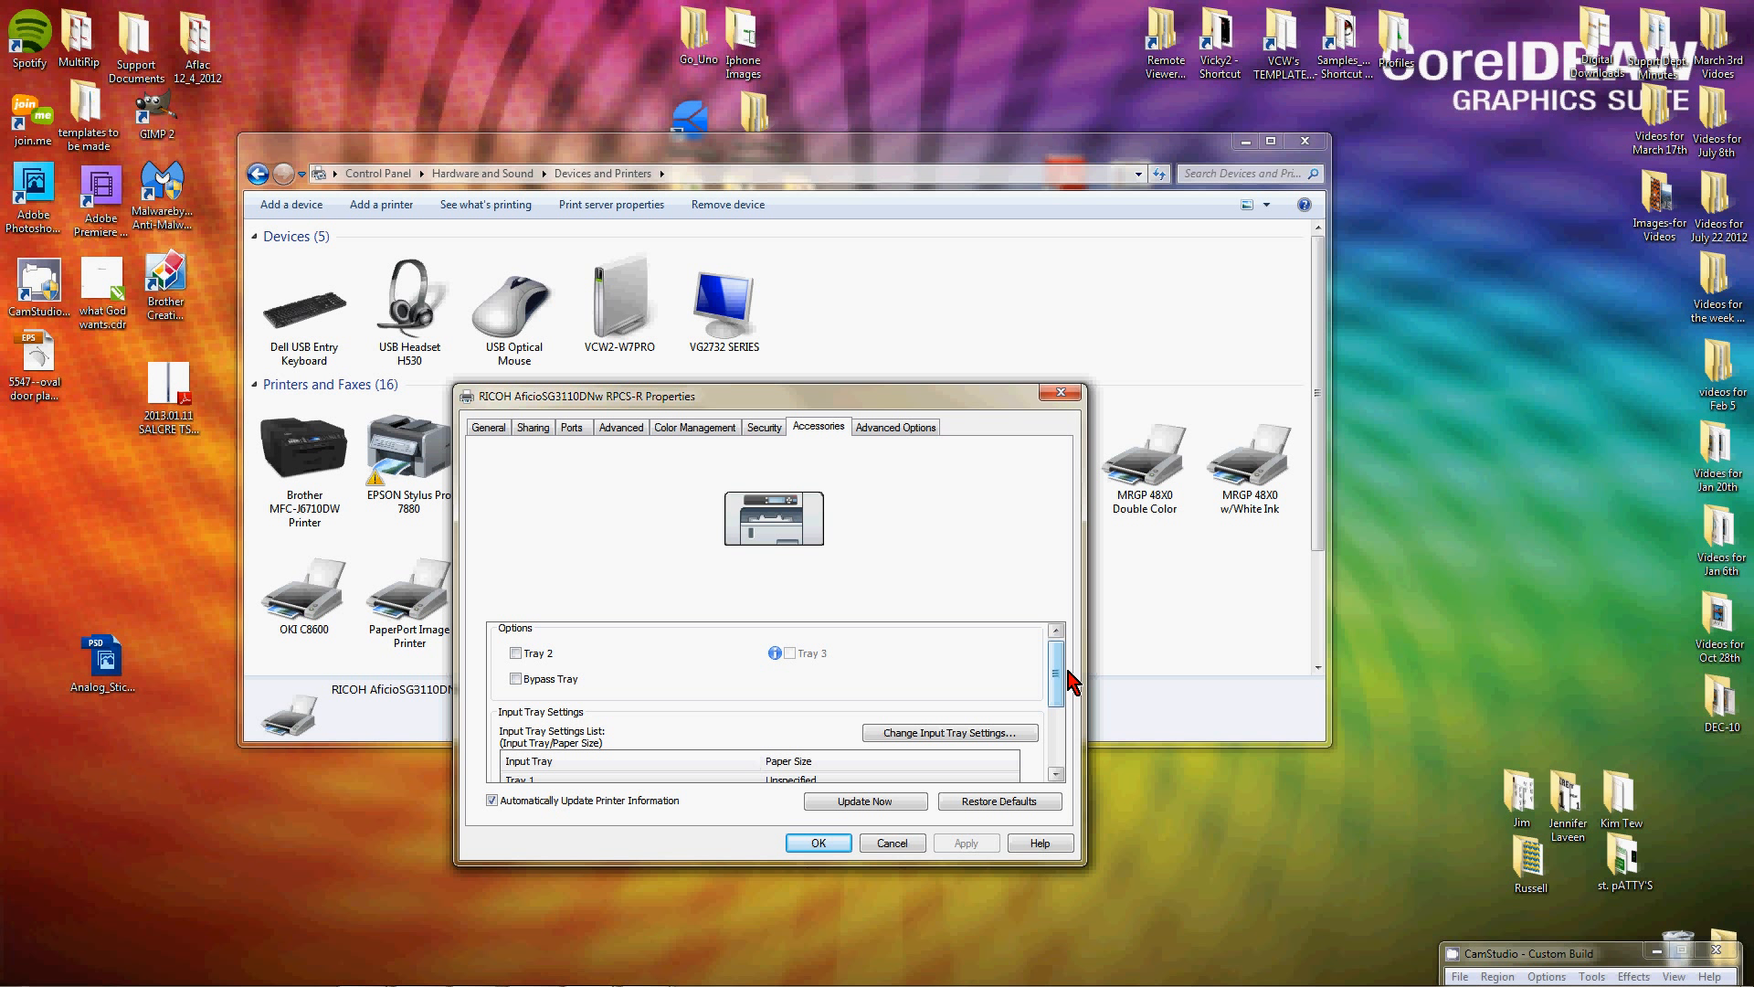
drag(1060, 686, 1062, 748)
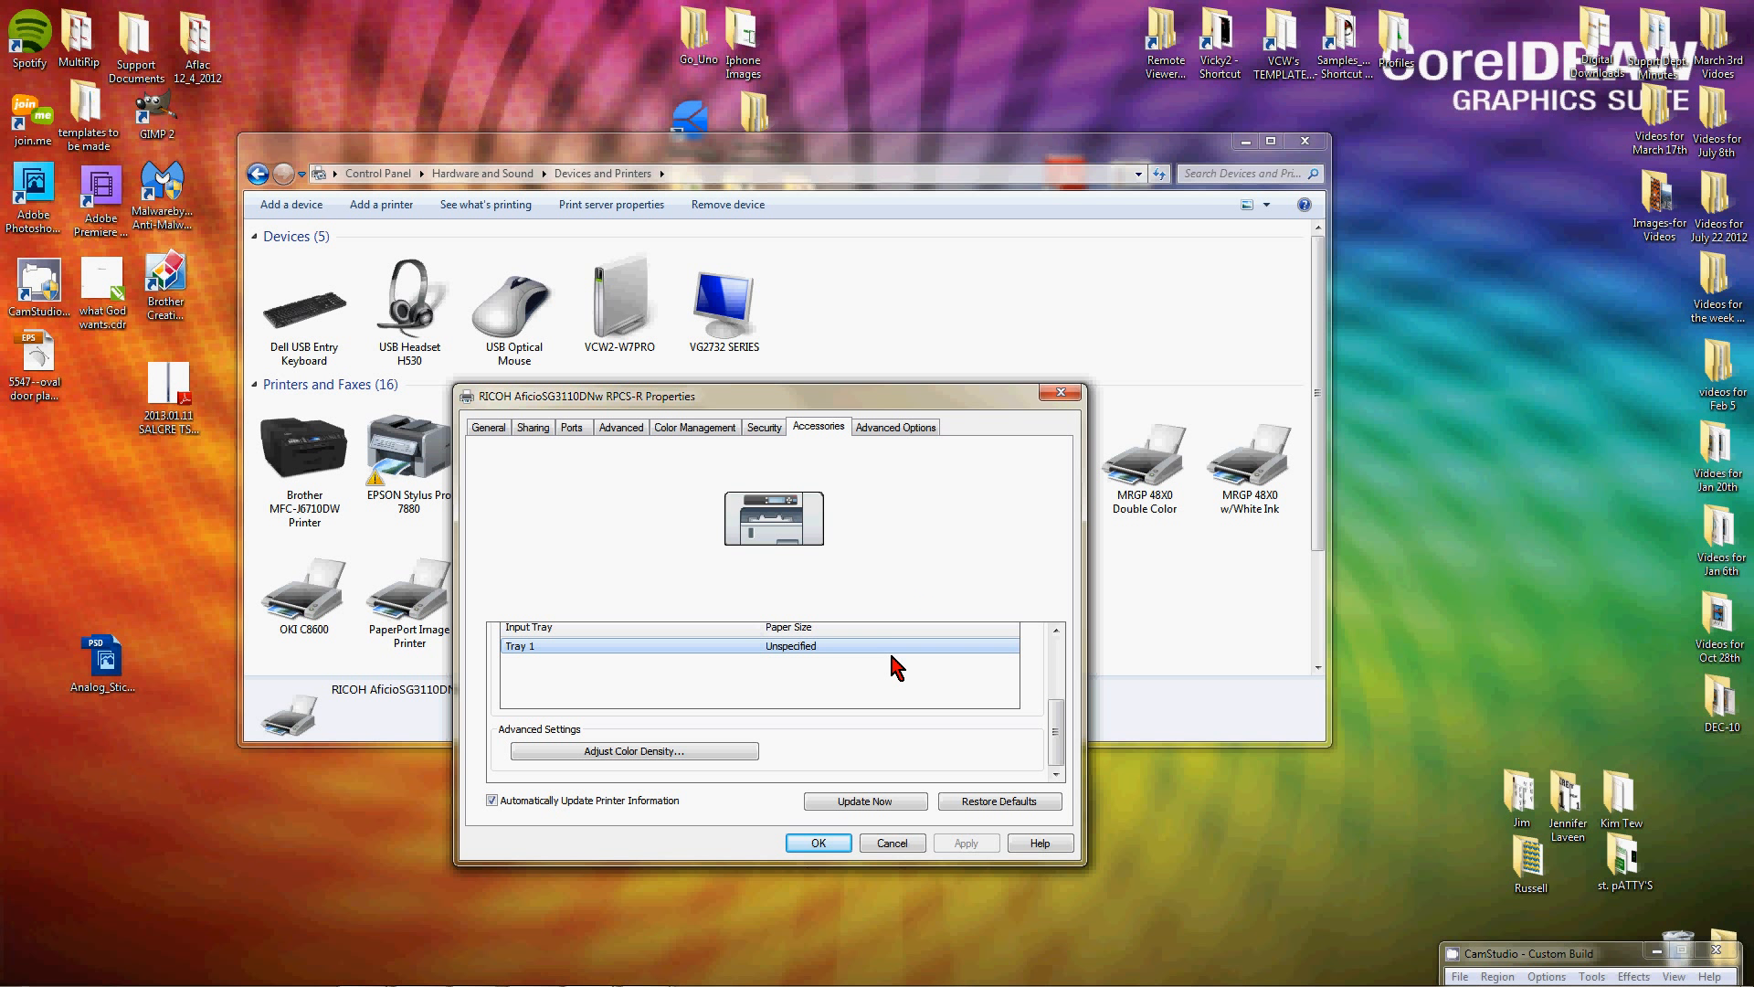
drag(1057, 733, 1056, 653)
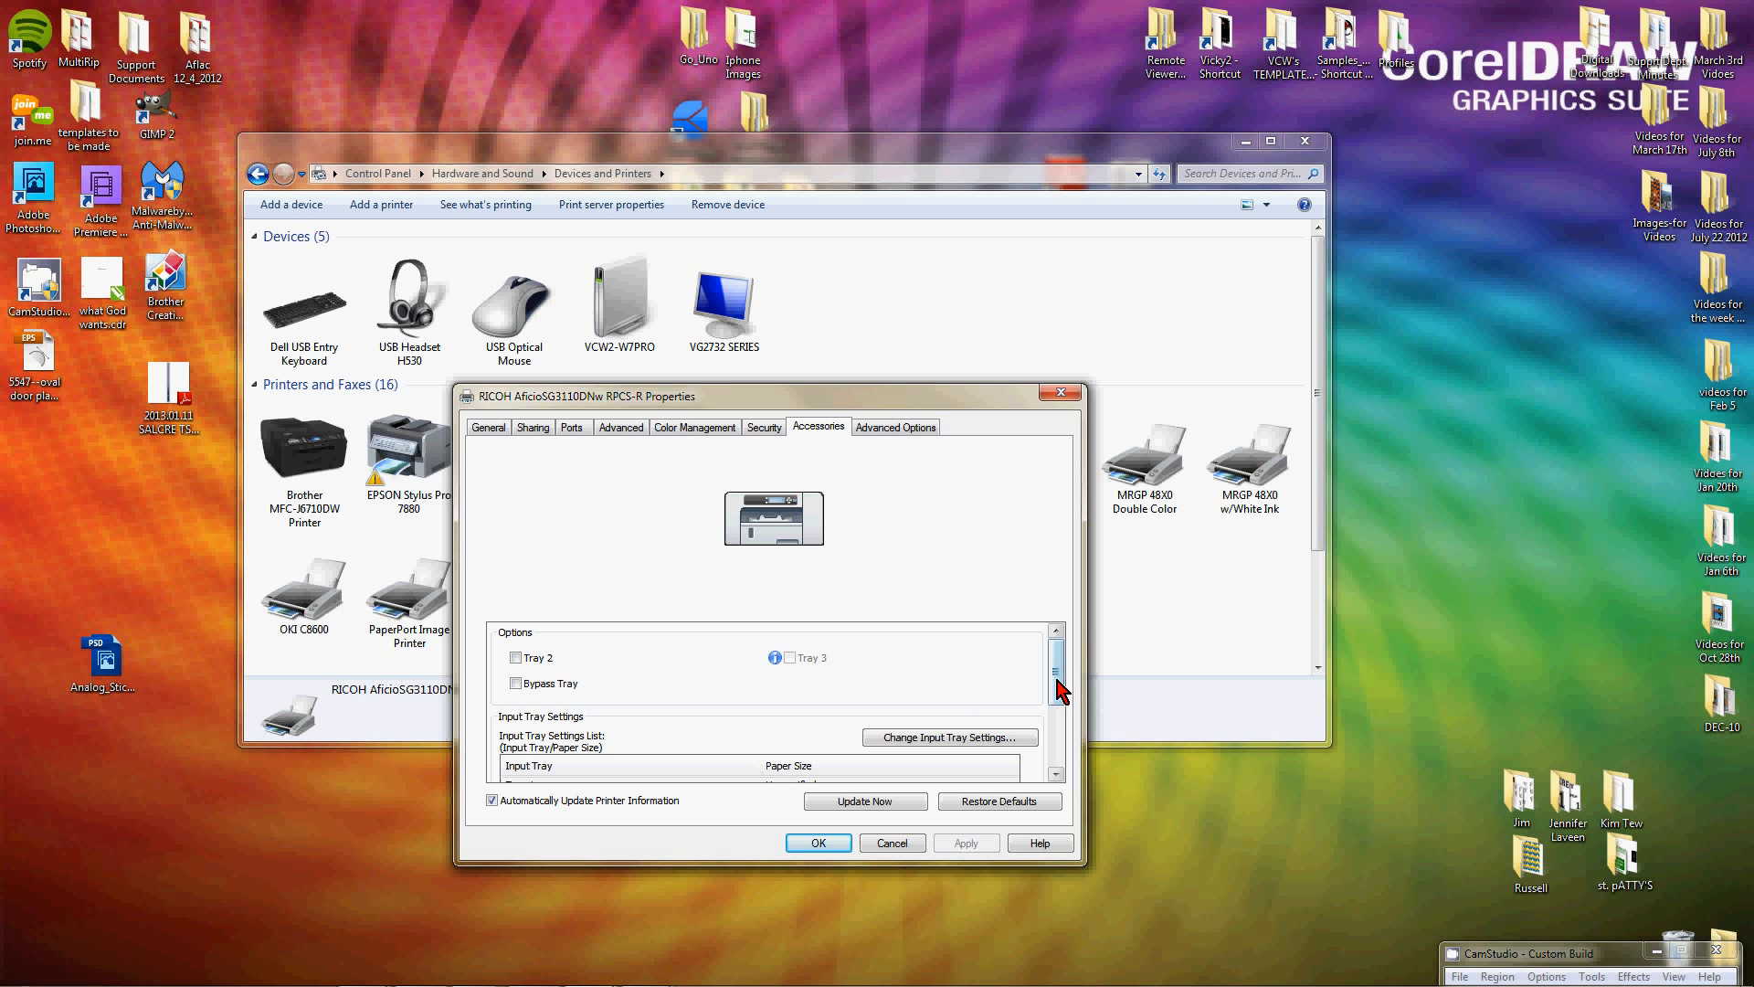
mouse_move(1053, 698)
mouse_down()
mouse_move(1056, 733)
mouse_move(1057, 694)
mouse_up()
Enable Increase Auto-keep Settings for Applications in the advanced options and open the custom paper size registration
click(899, 428)
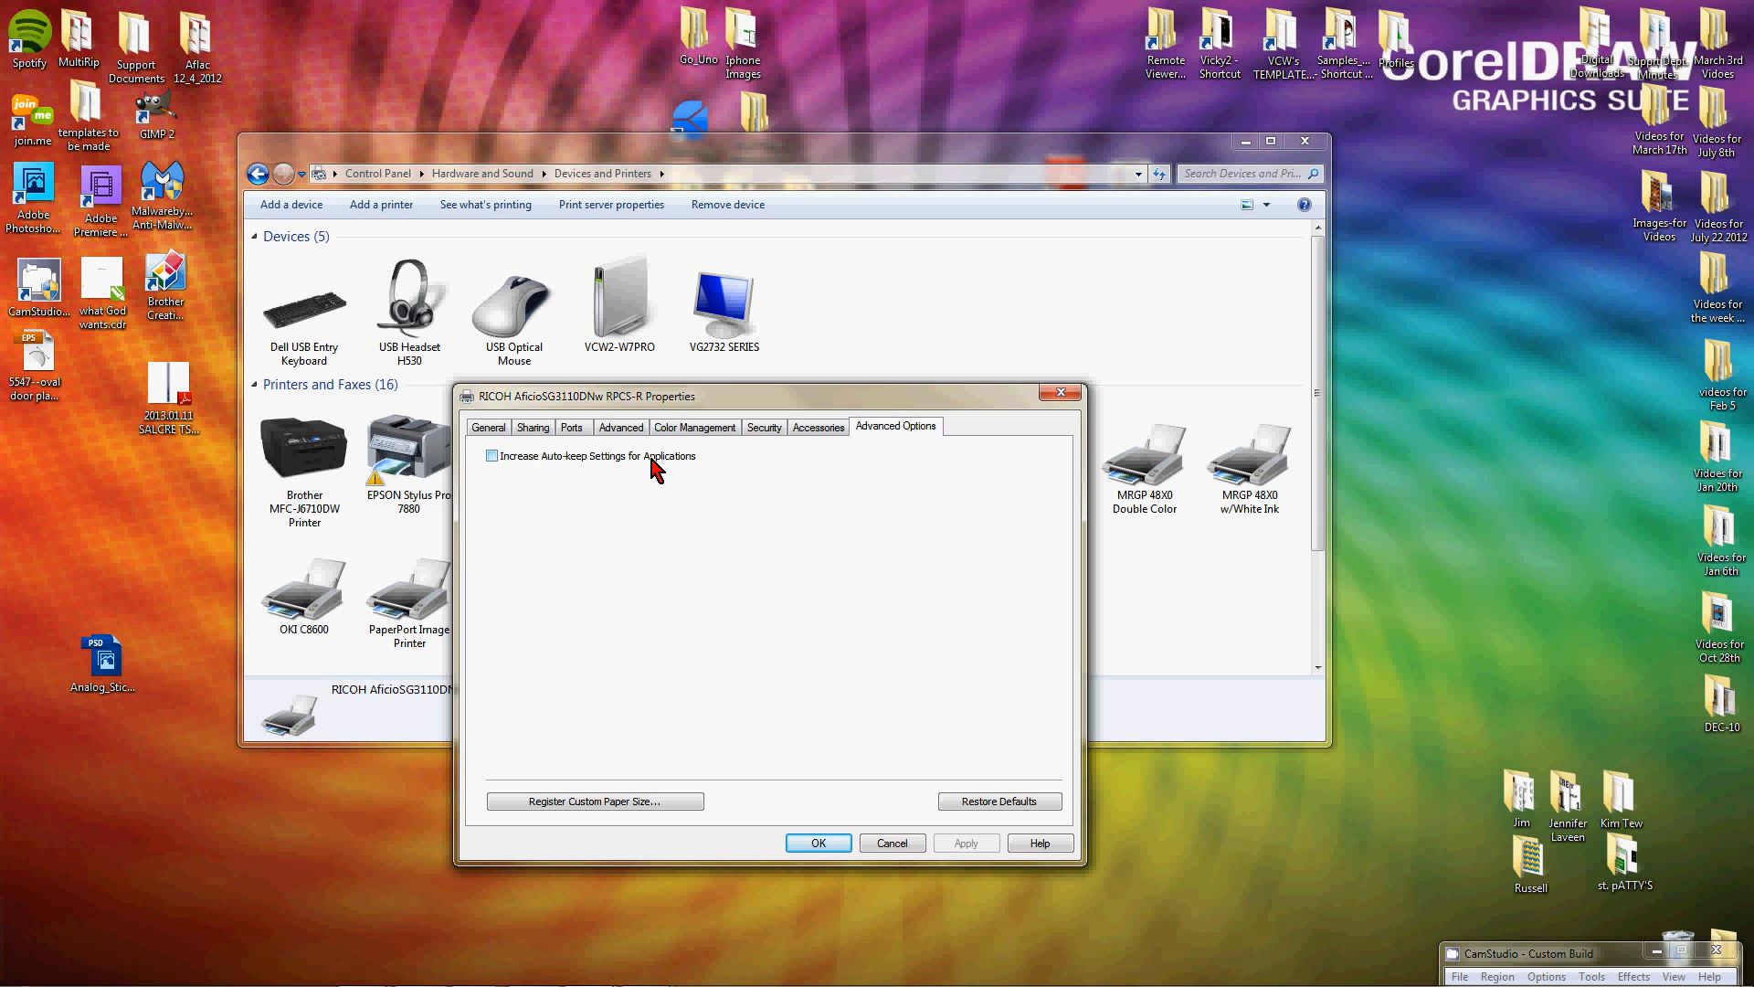
click(493, 457)
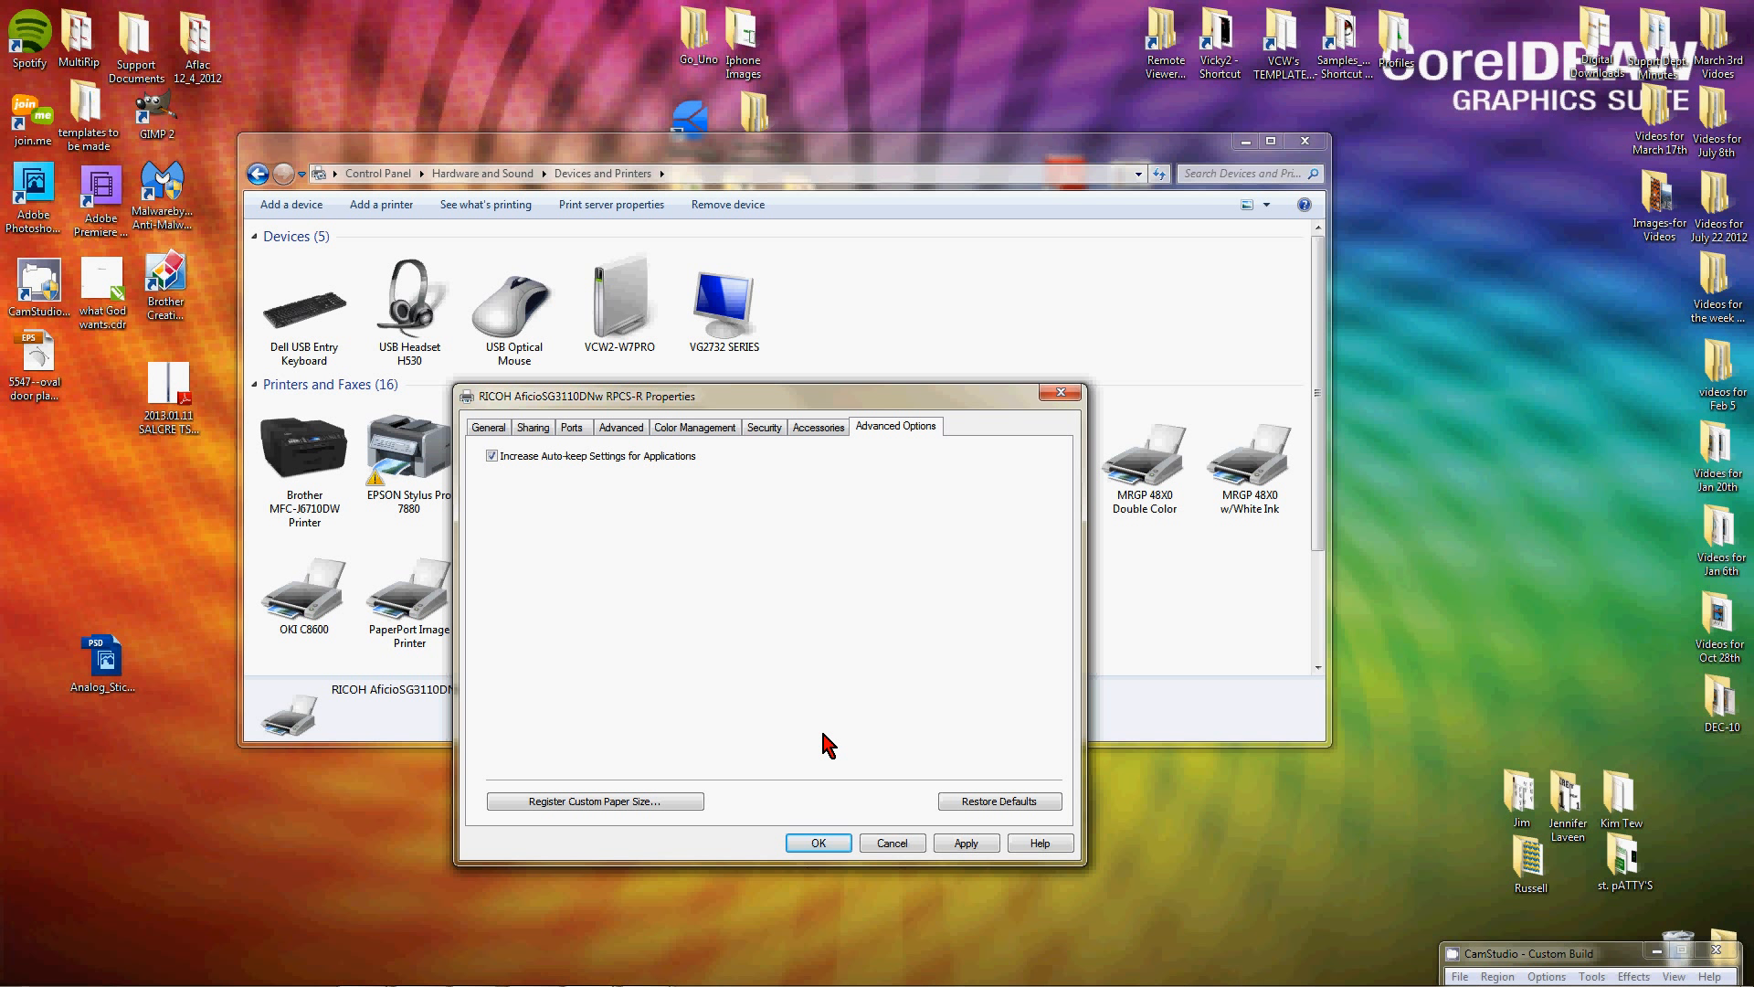
click(677, 802)
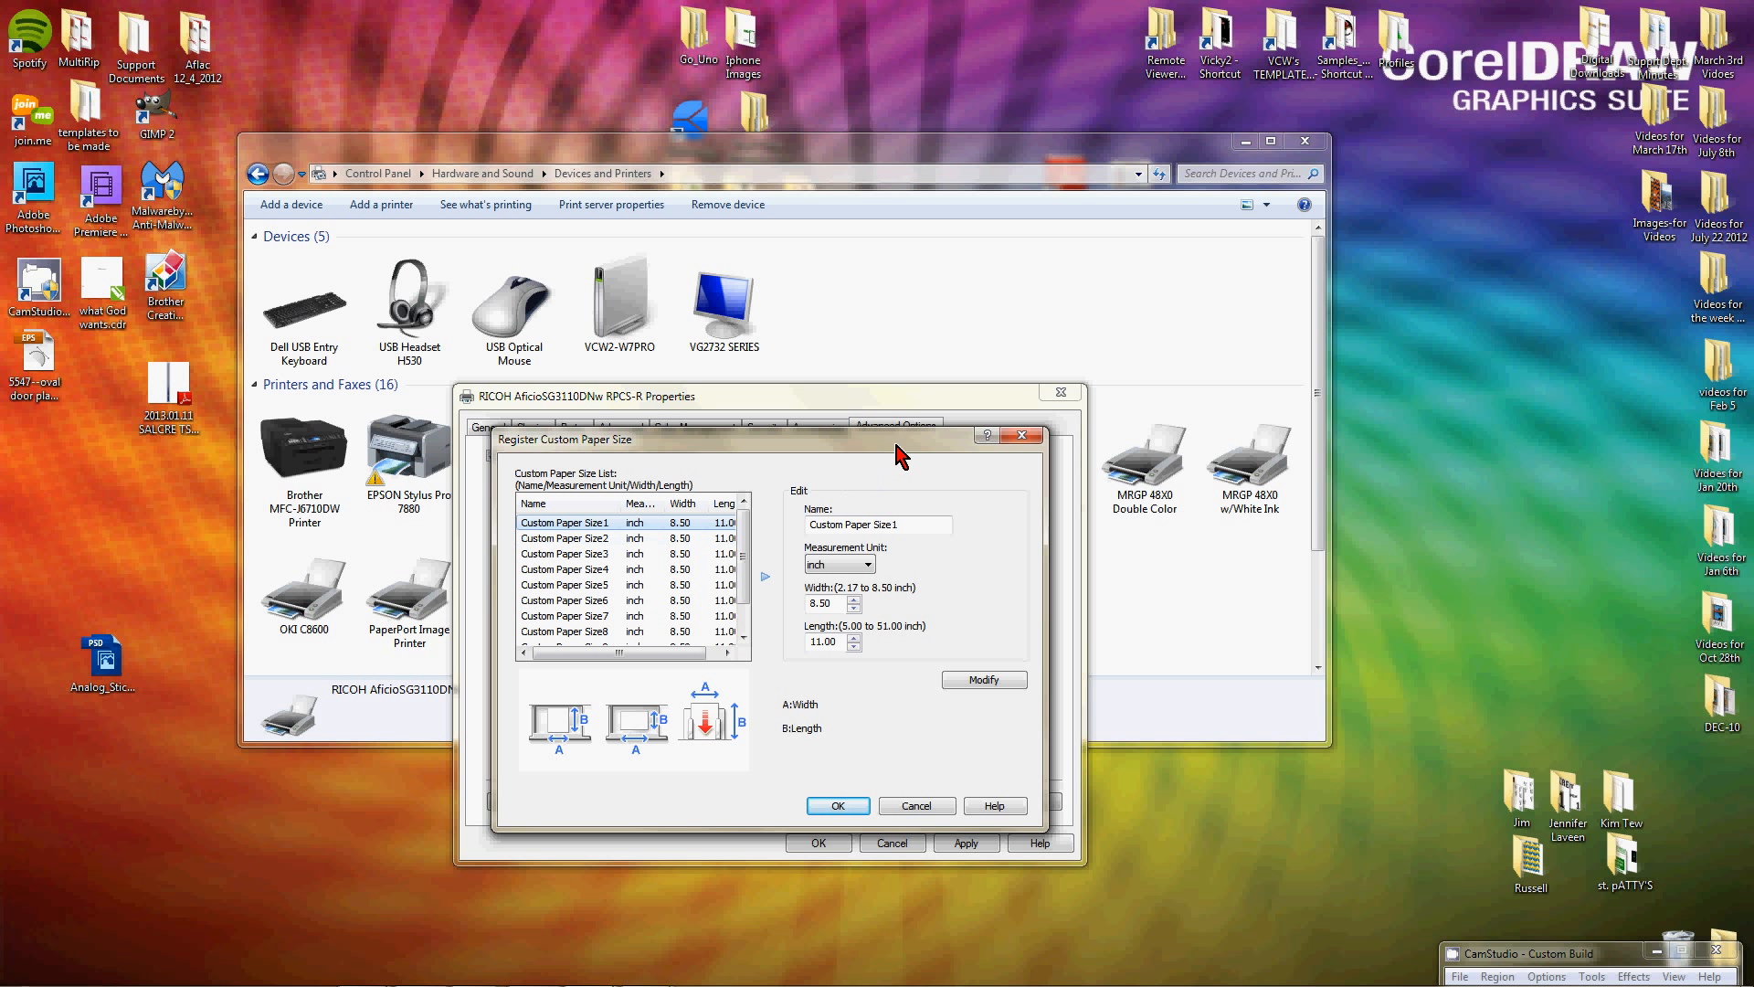
scroll(749, 596, down, 1)
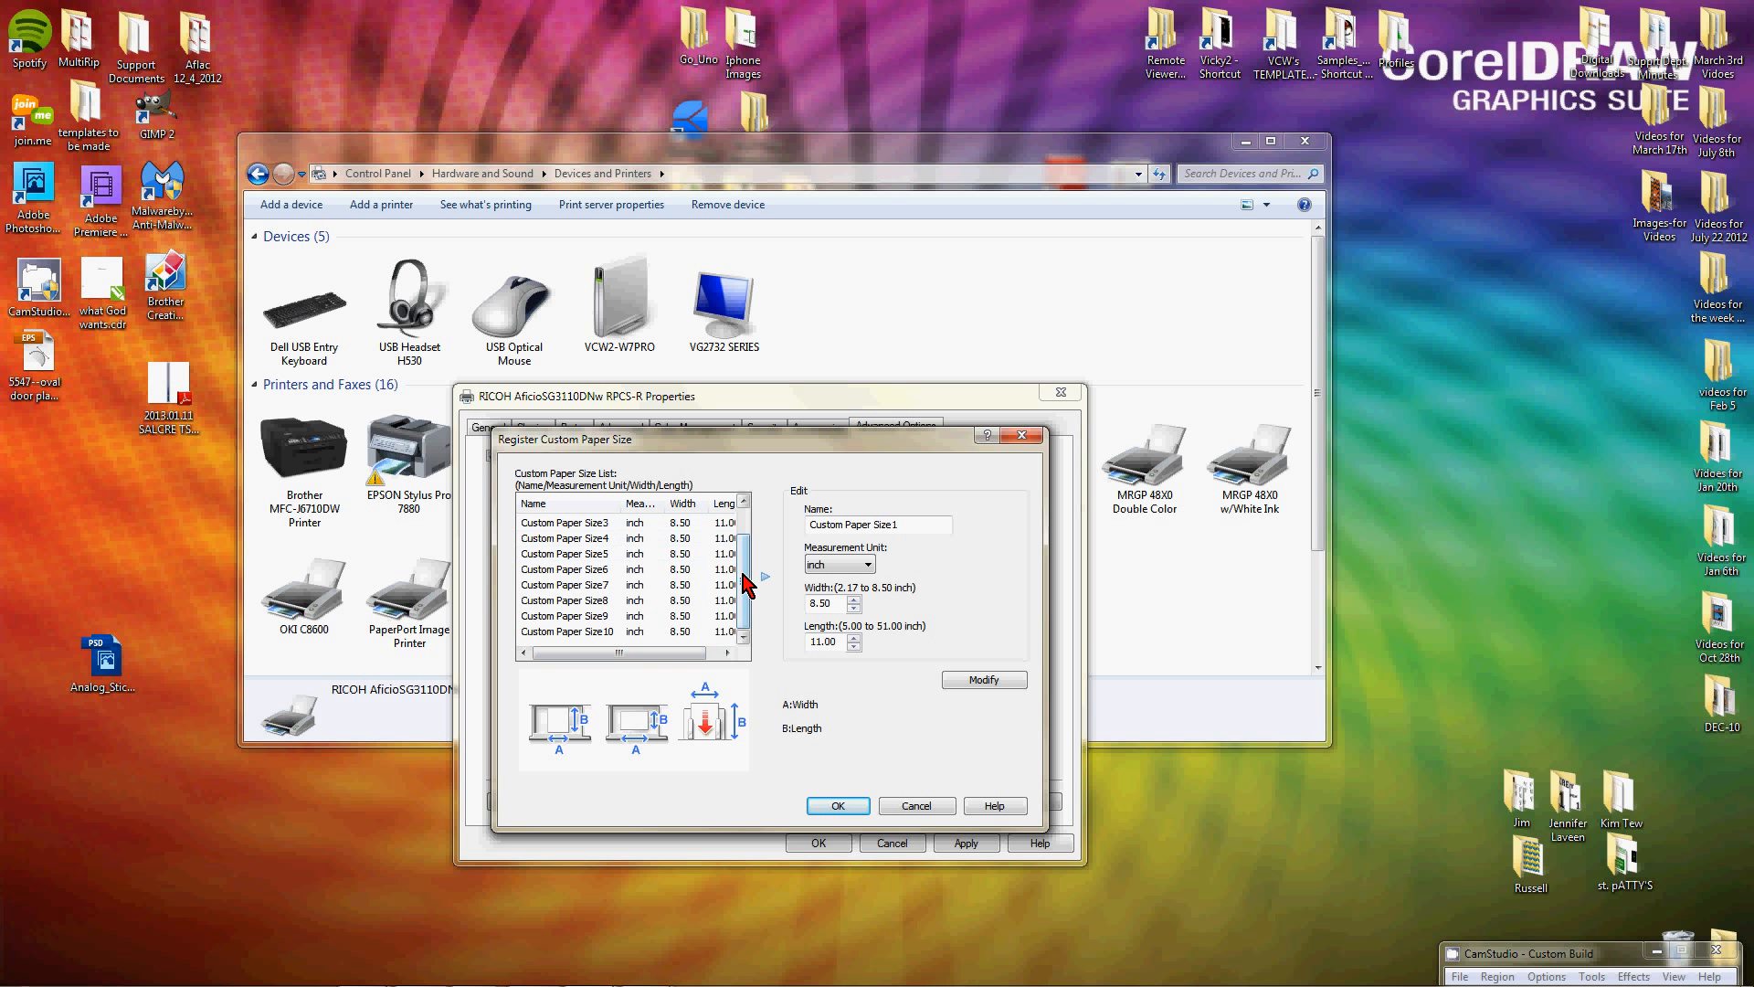
scroll(749, 585, up, 1)
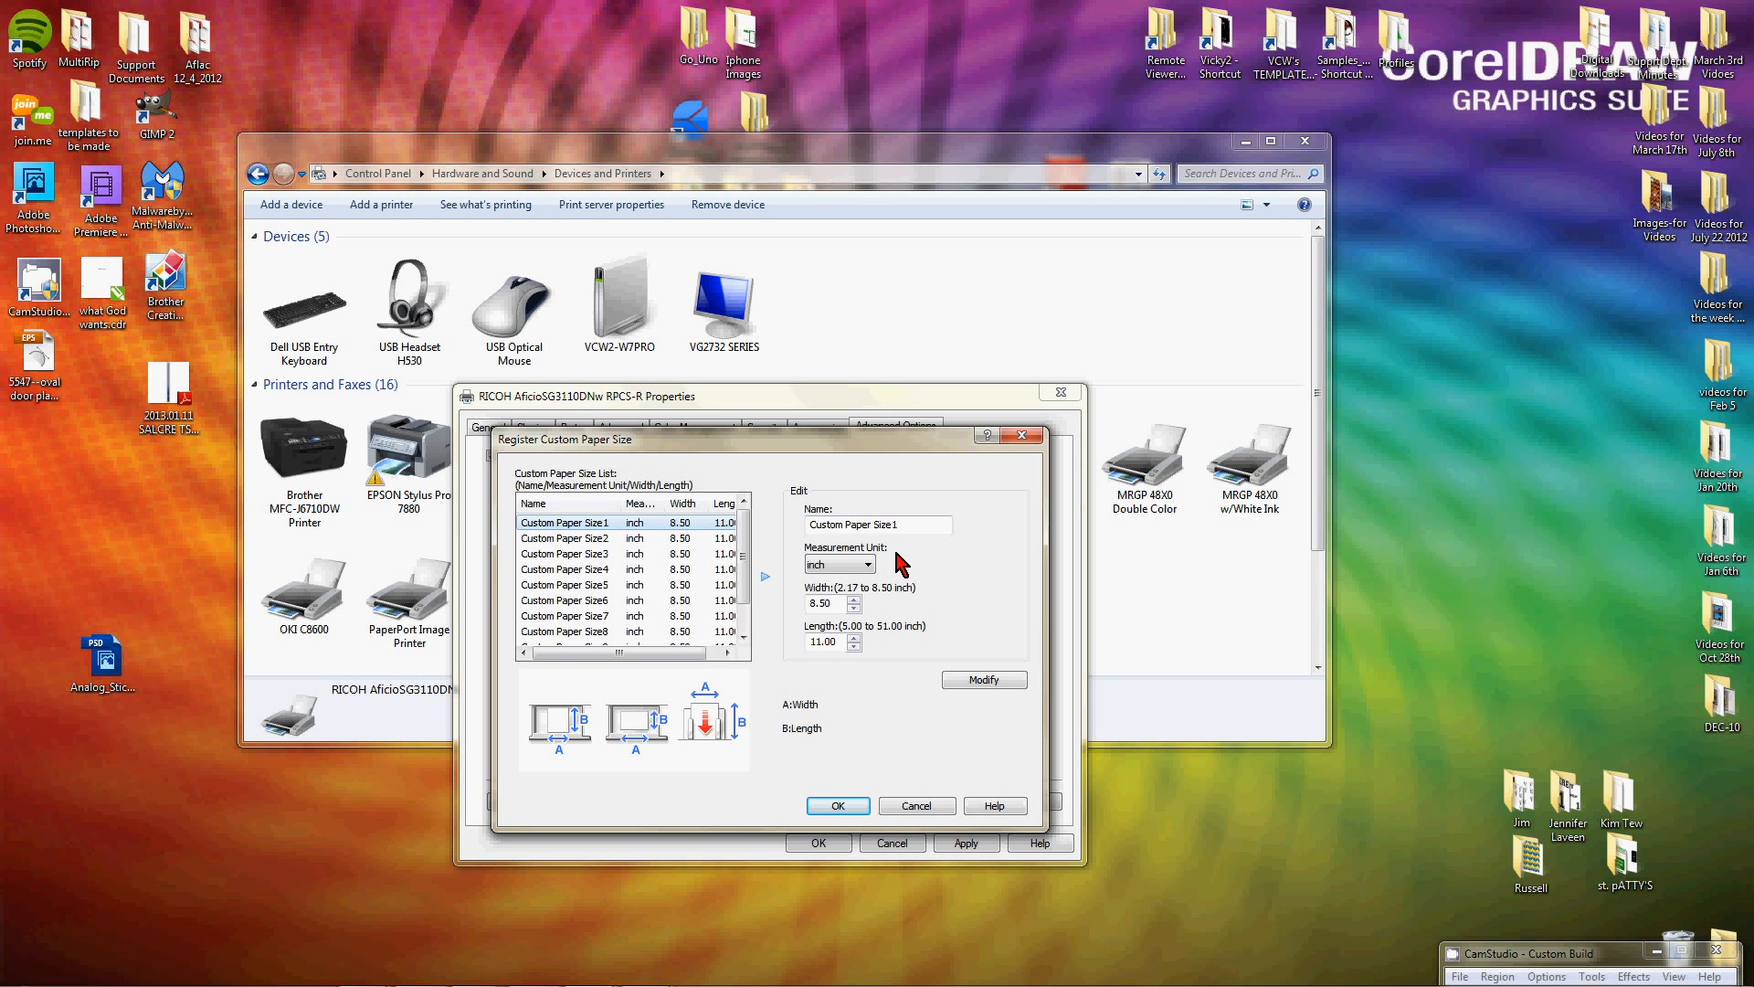
Redefine Custom Paper Size1 as Mug11 with a width of 3.50 inches and a length of 8.00 inches
drag(912, 526, 806, 525)
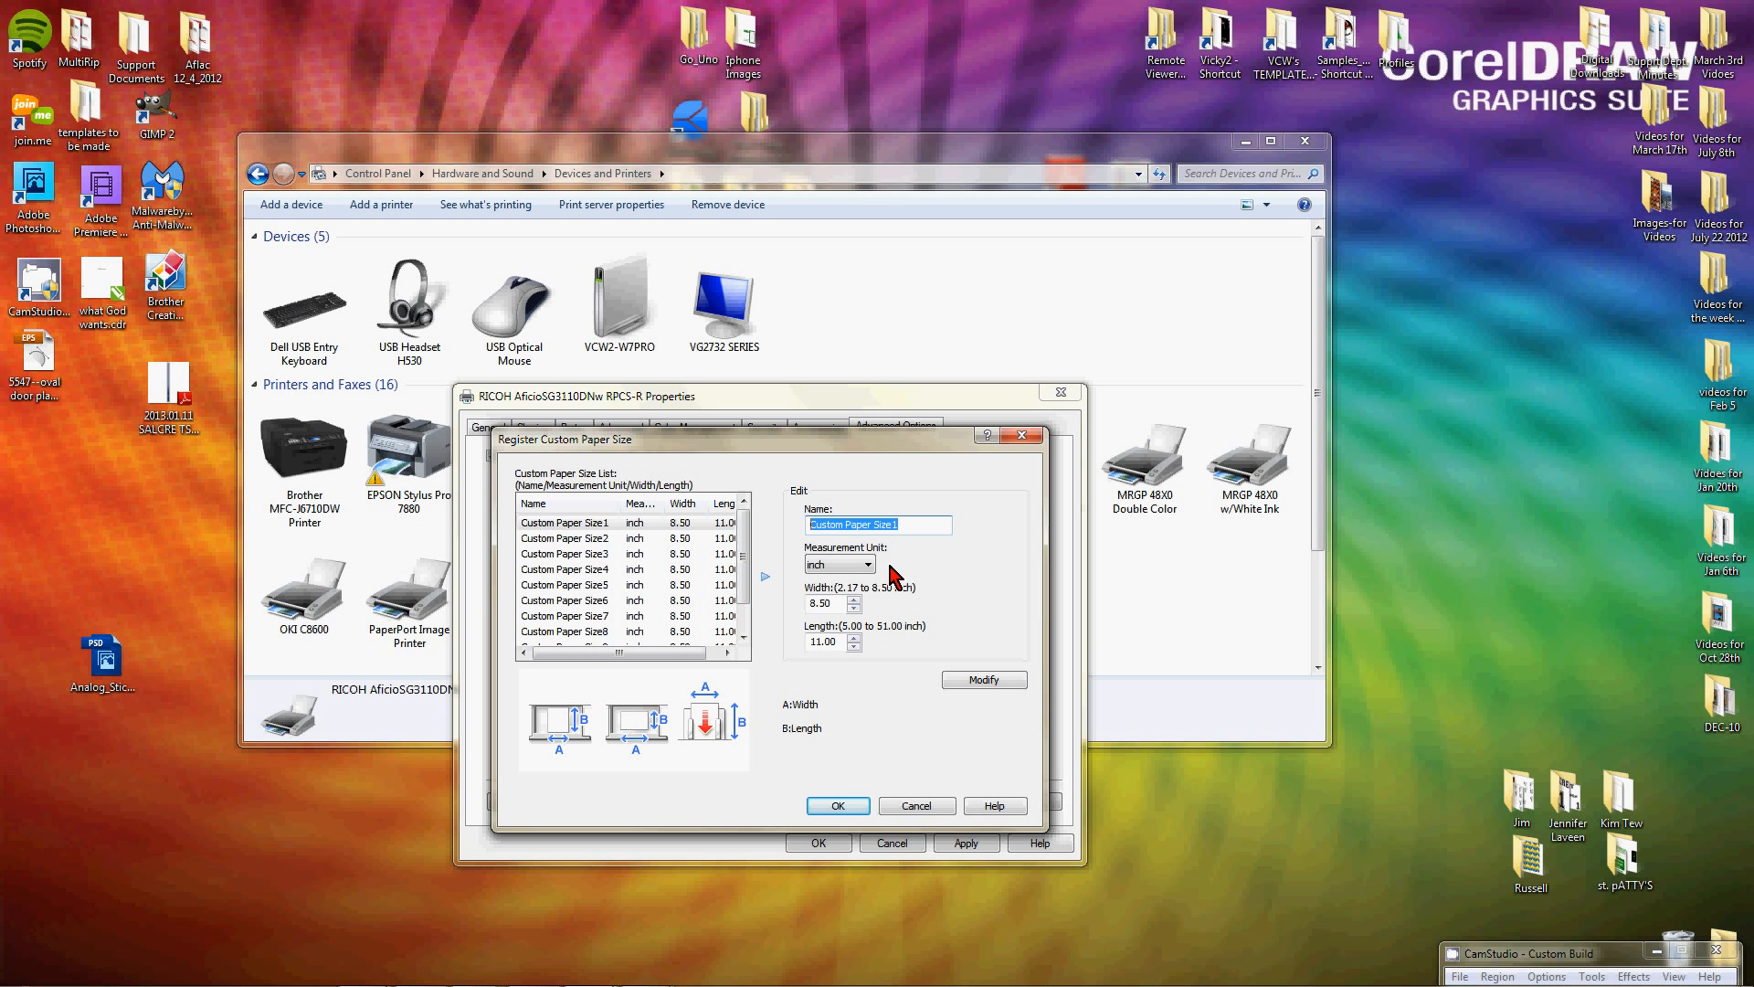
text(Mug11)
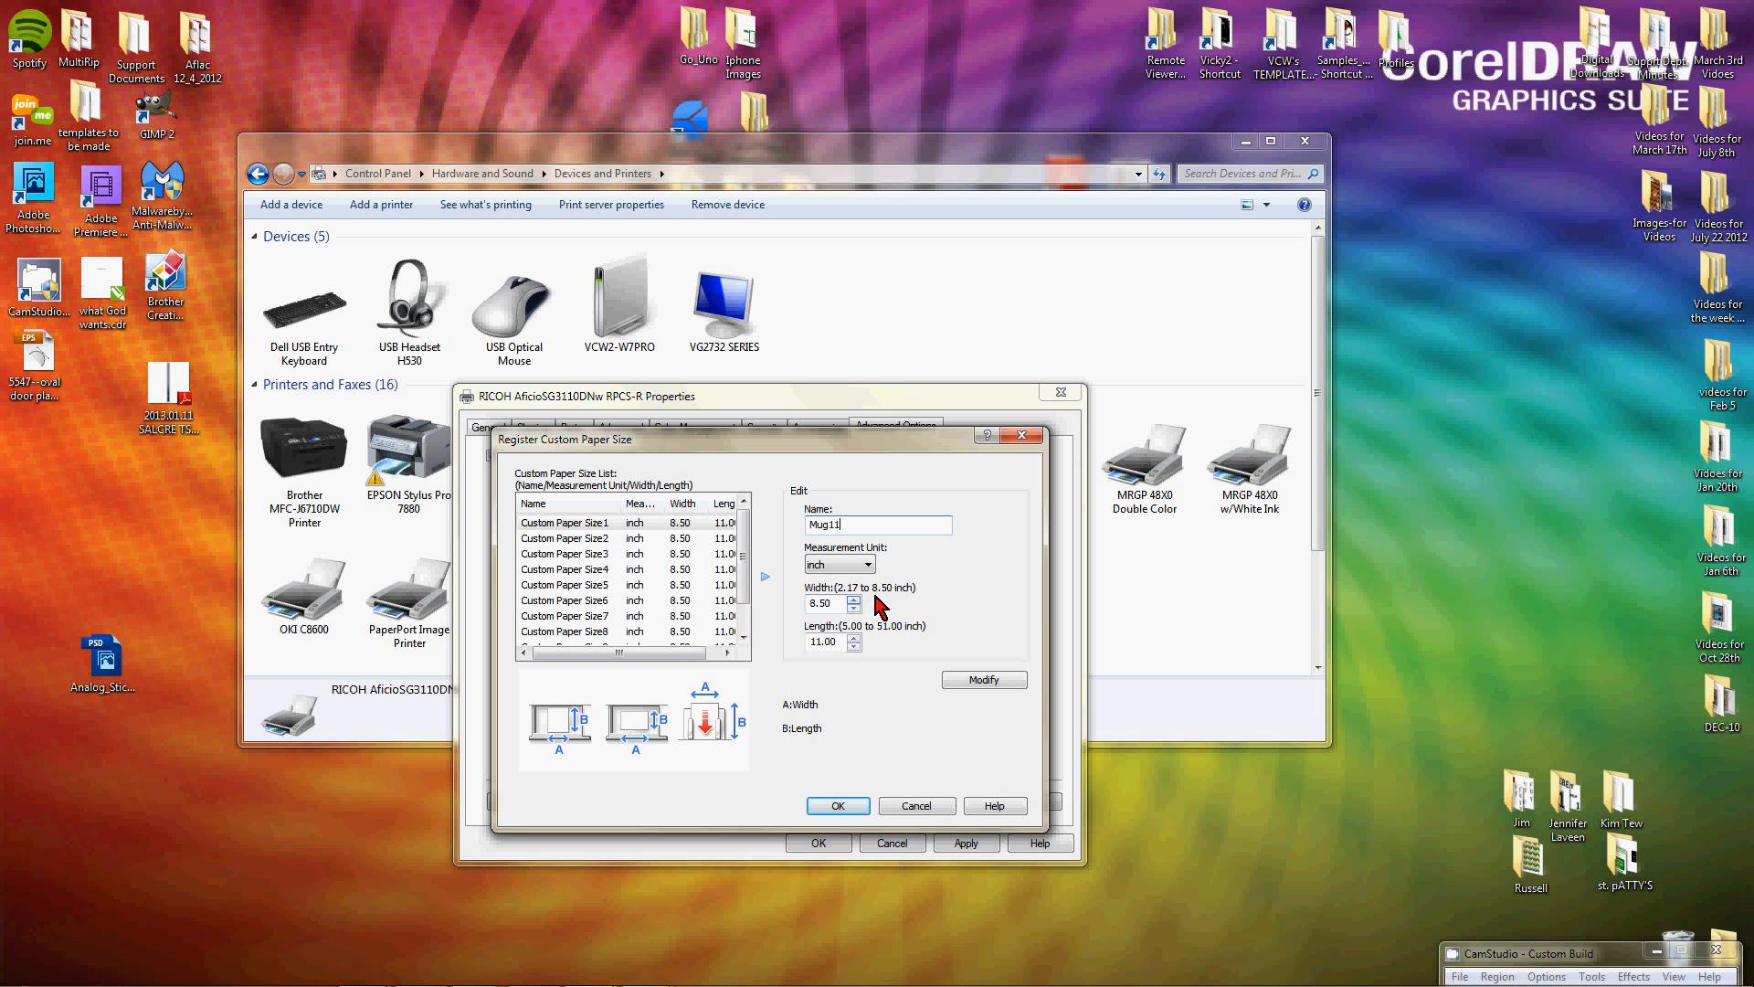
double_click(816, 604)
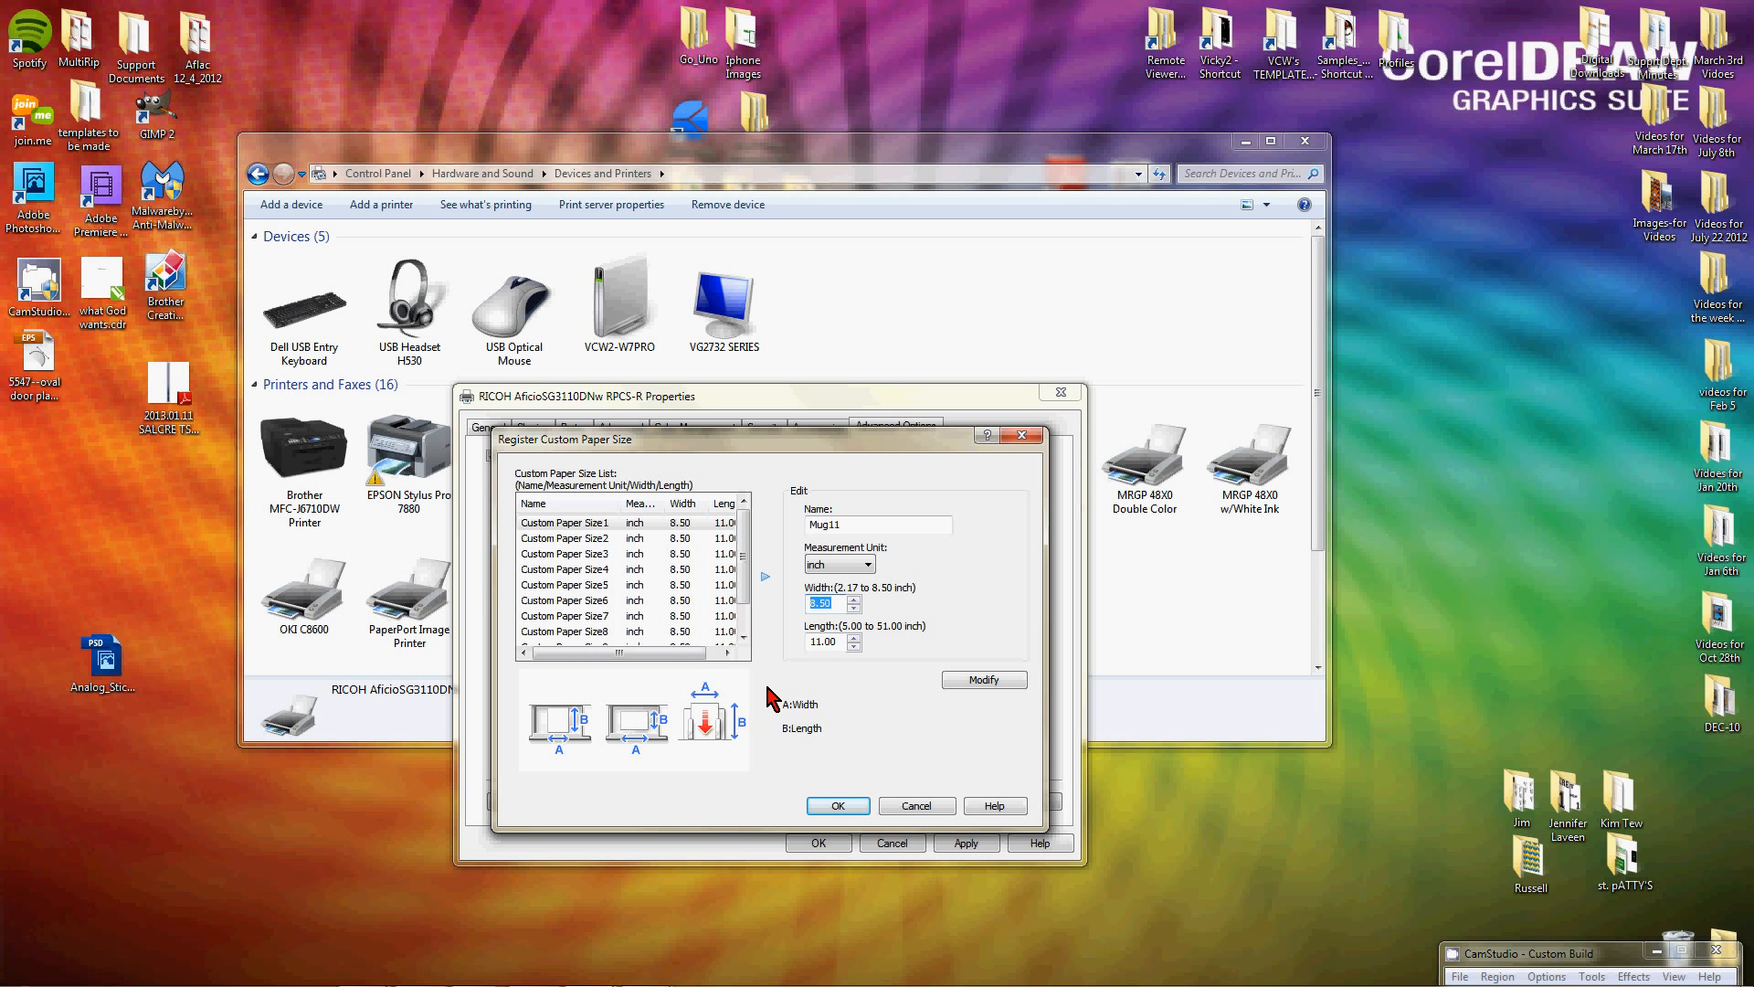
text(3.5)
key(Tab)
text(8.0)
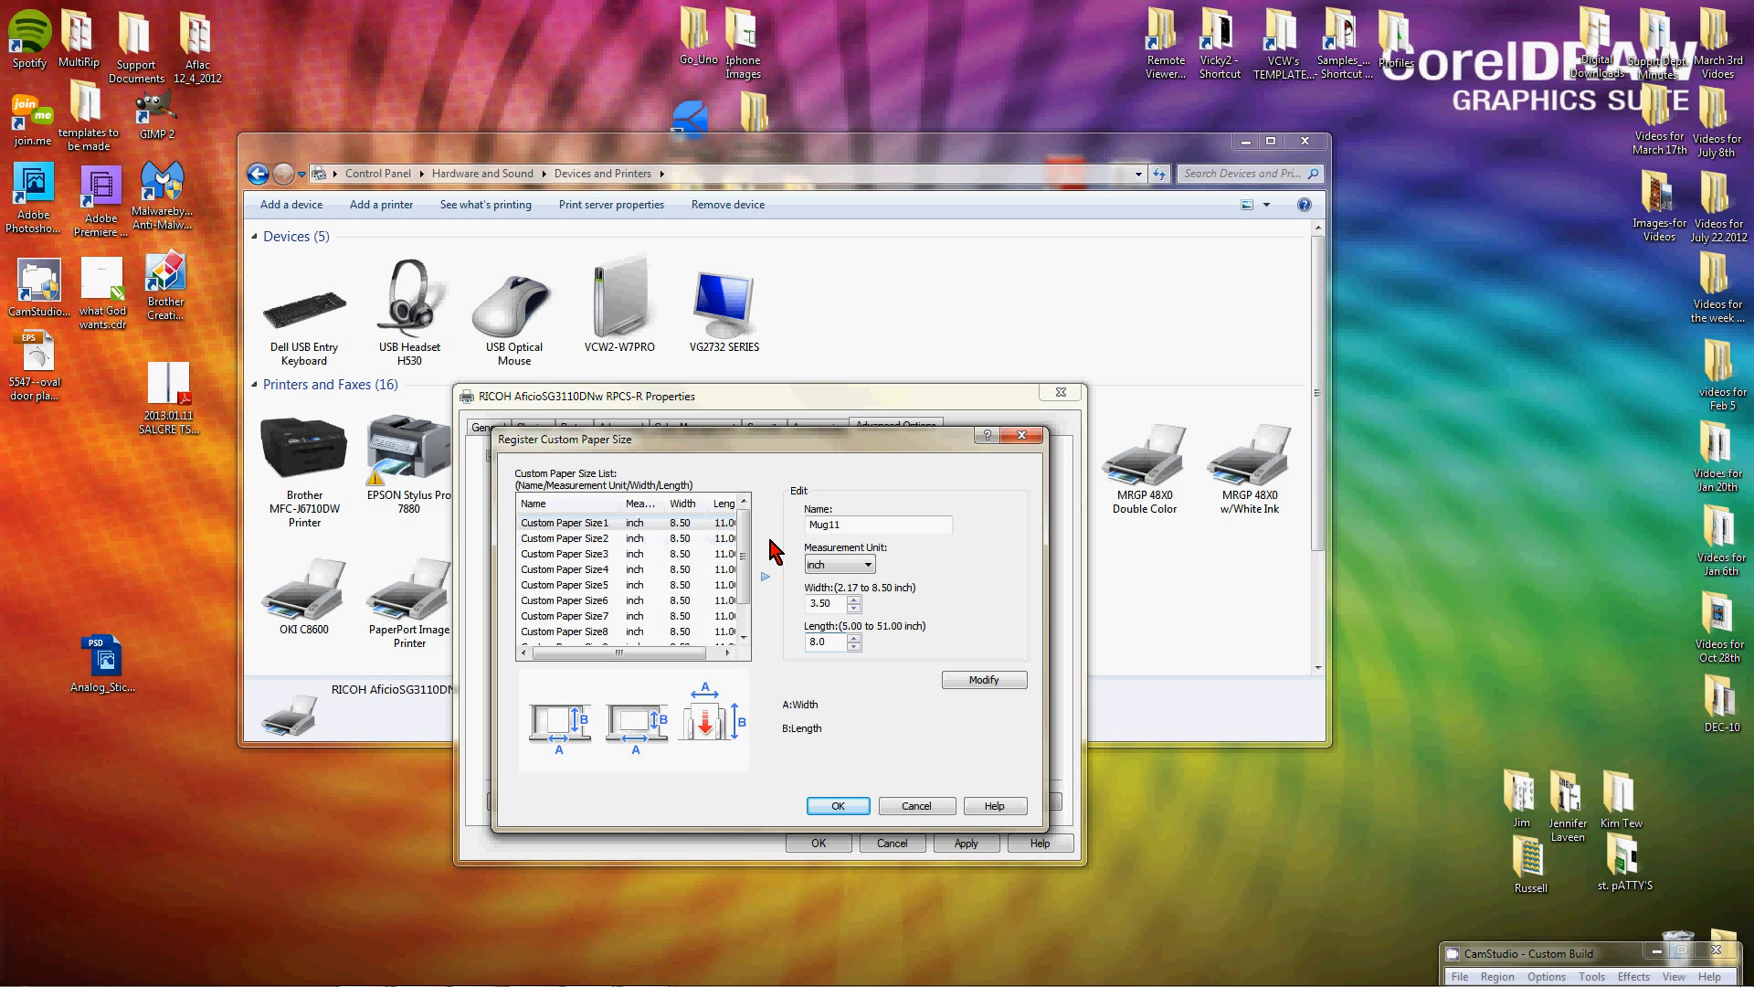
click(641, 524)
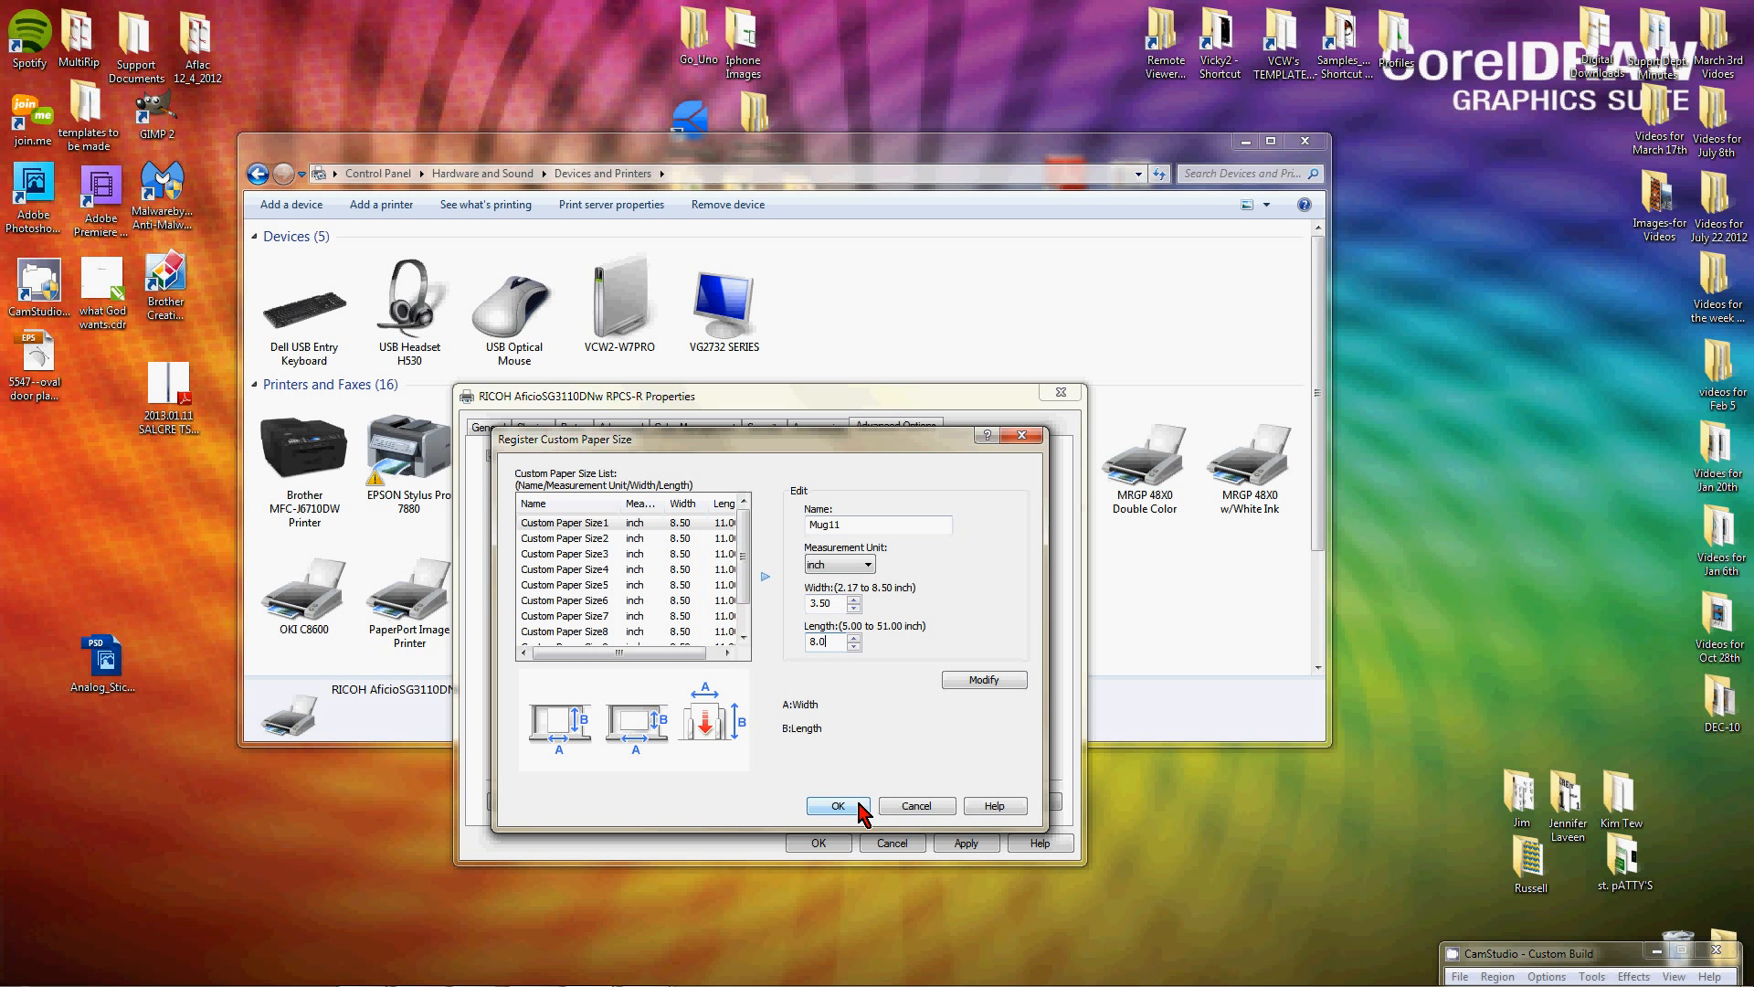
click(994, 682)
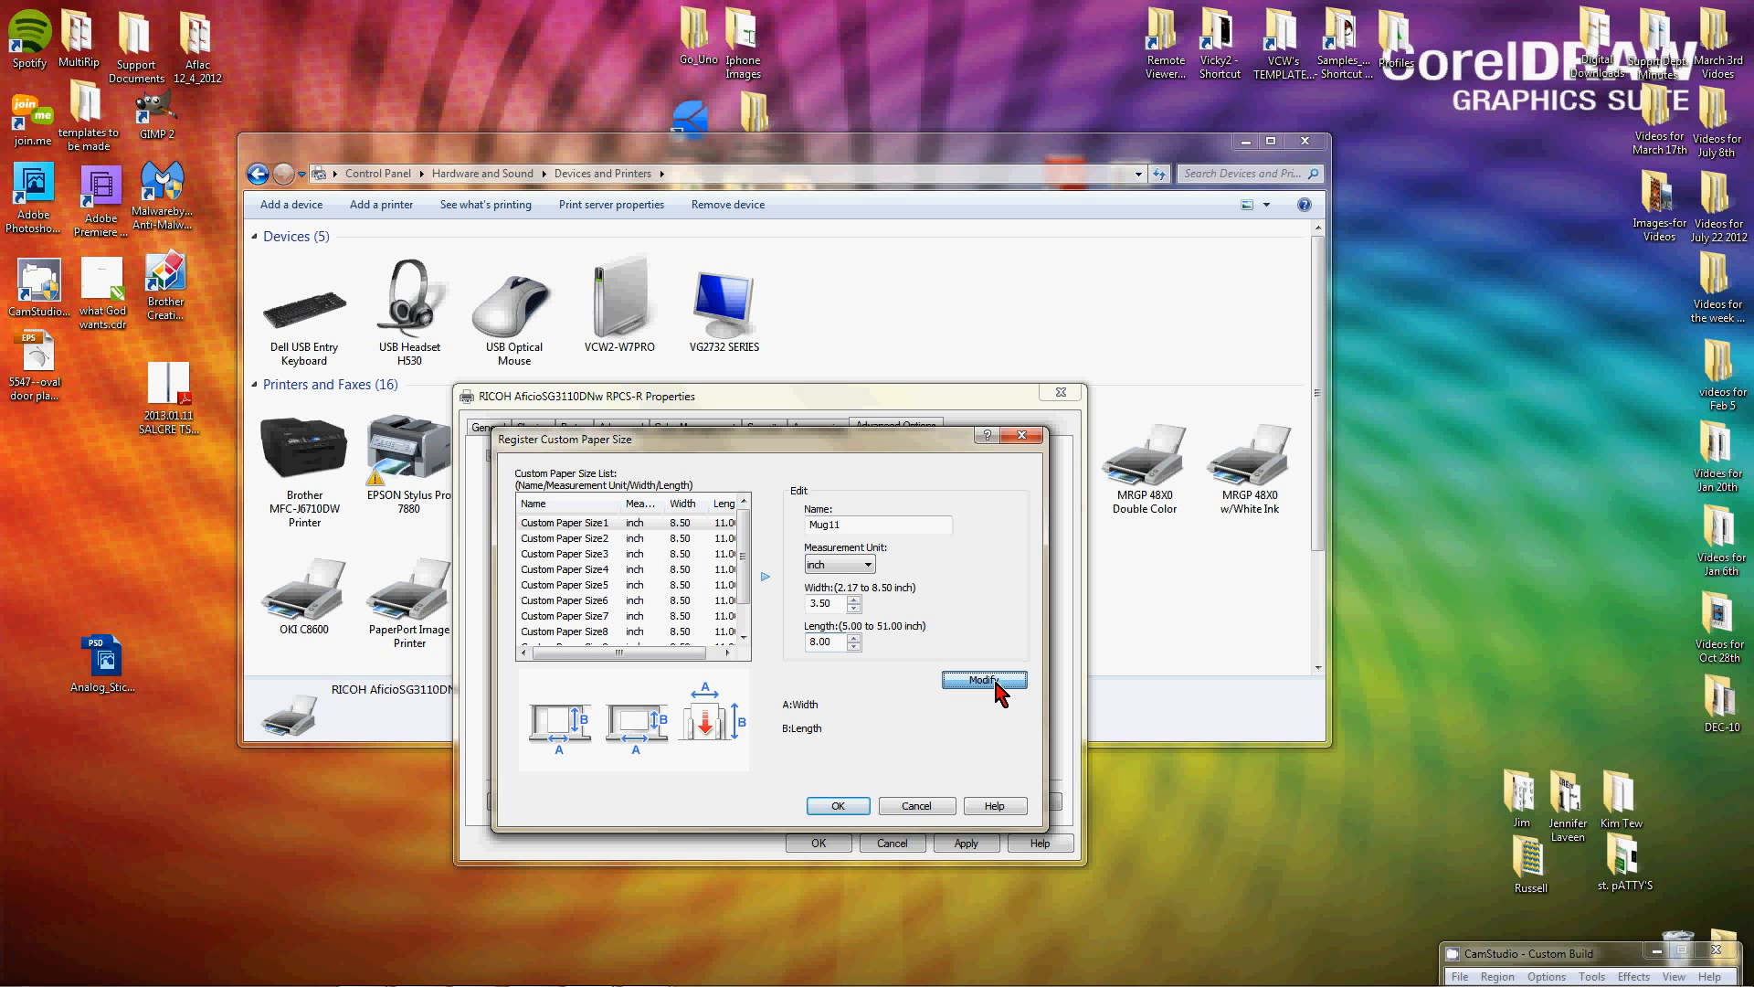
Check the Mug11 entry in the custom paper size list, and apply the registration and printer properties
click(626, 543)
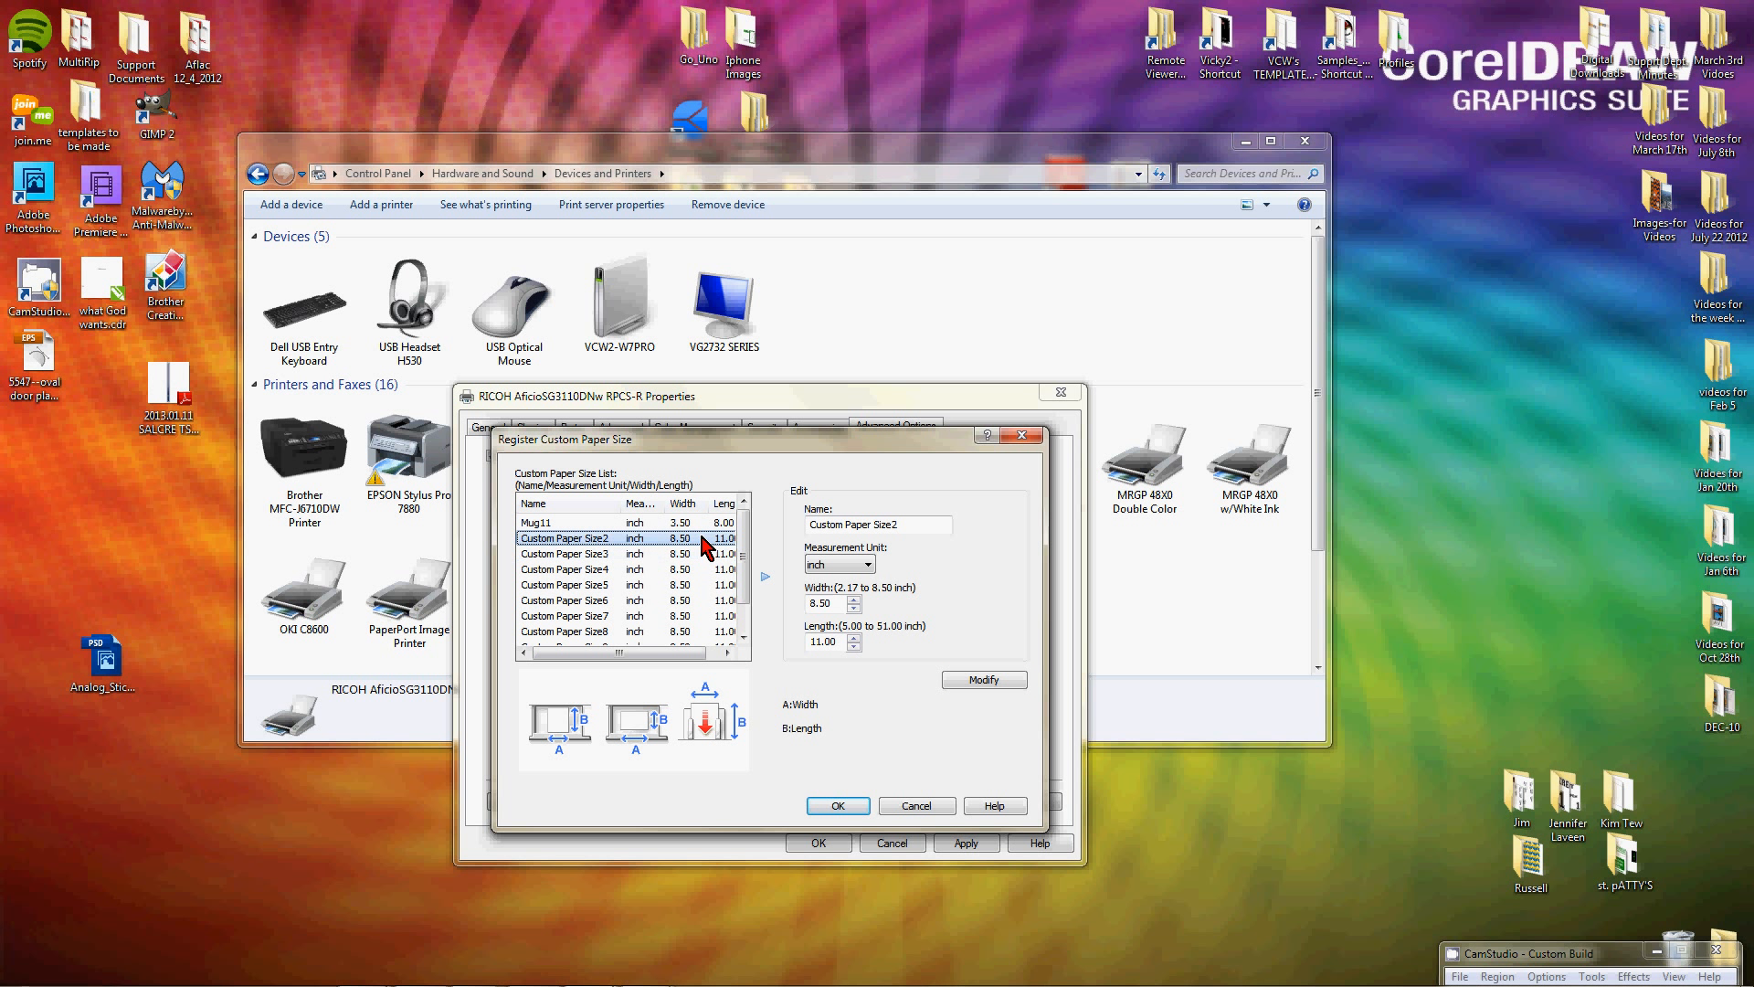
click(551, 523)
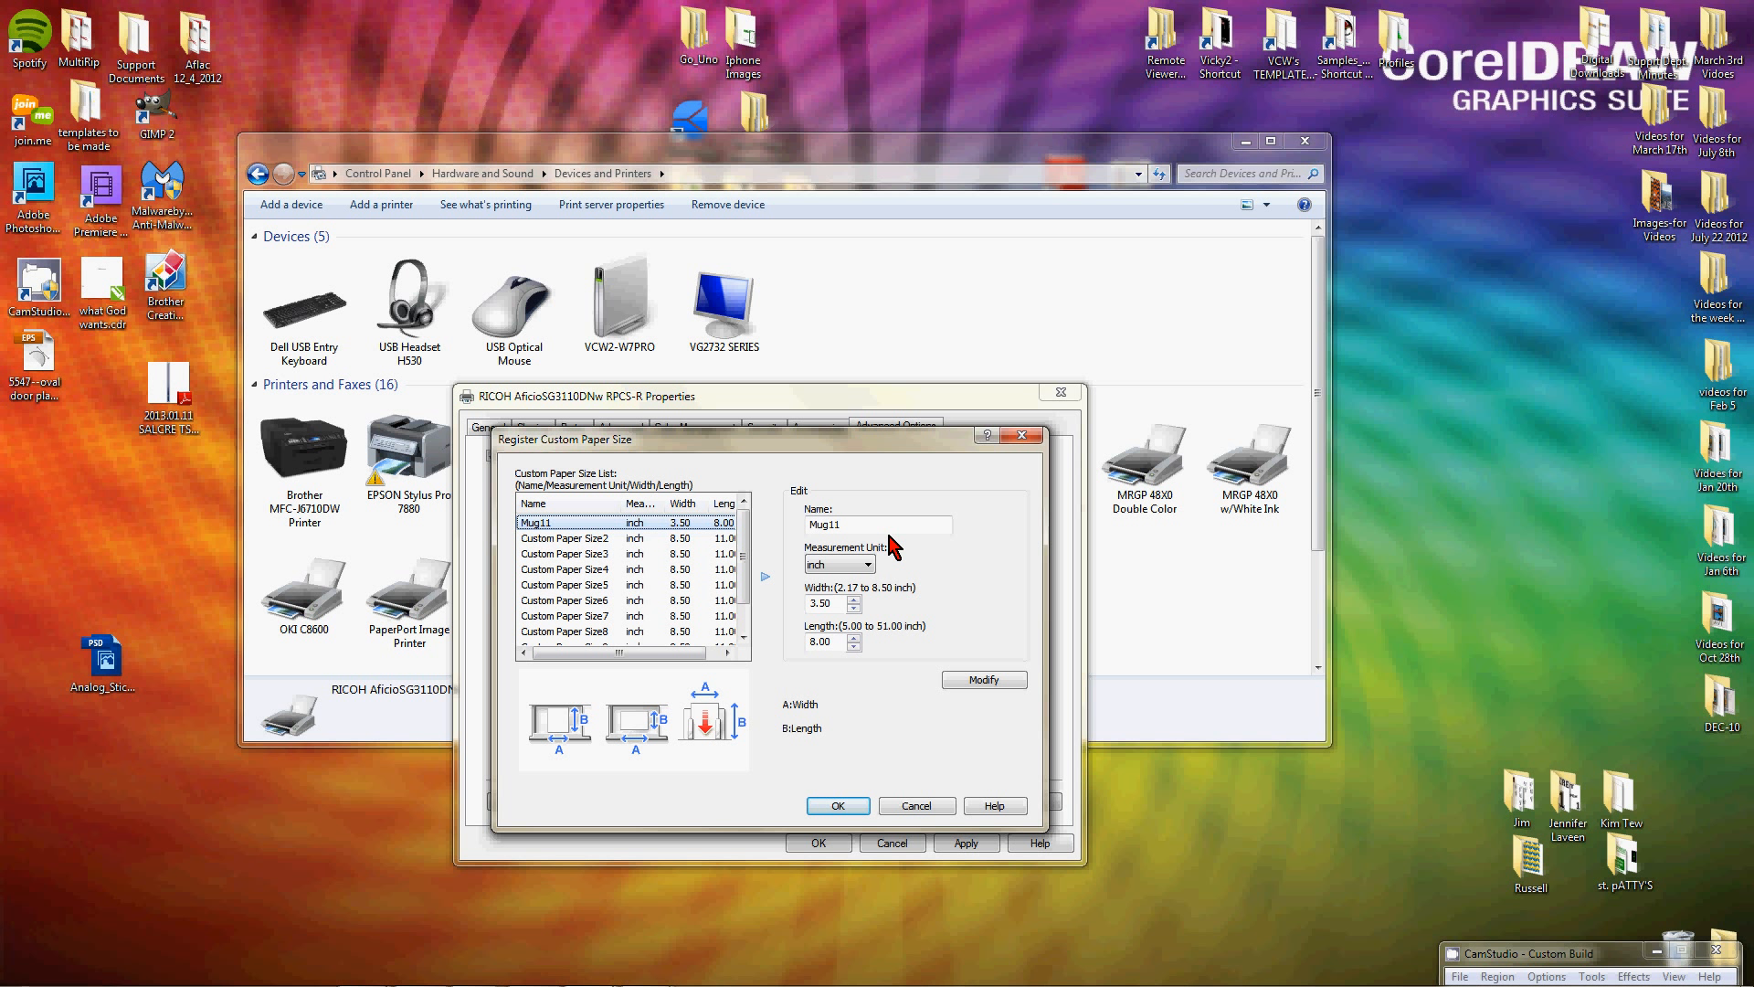
click(624, 539)
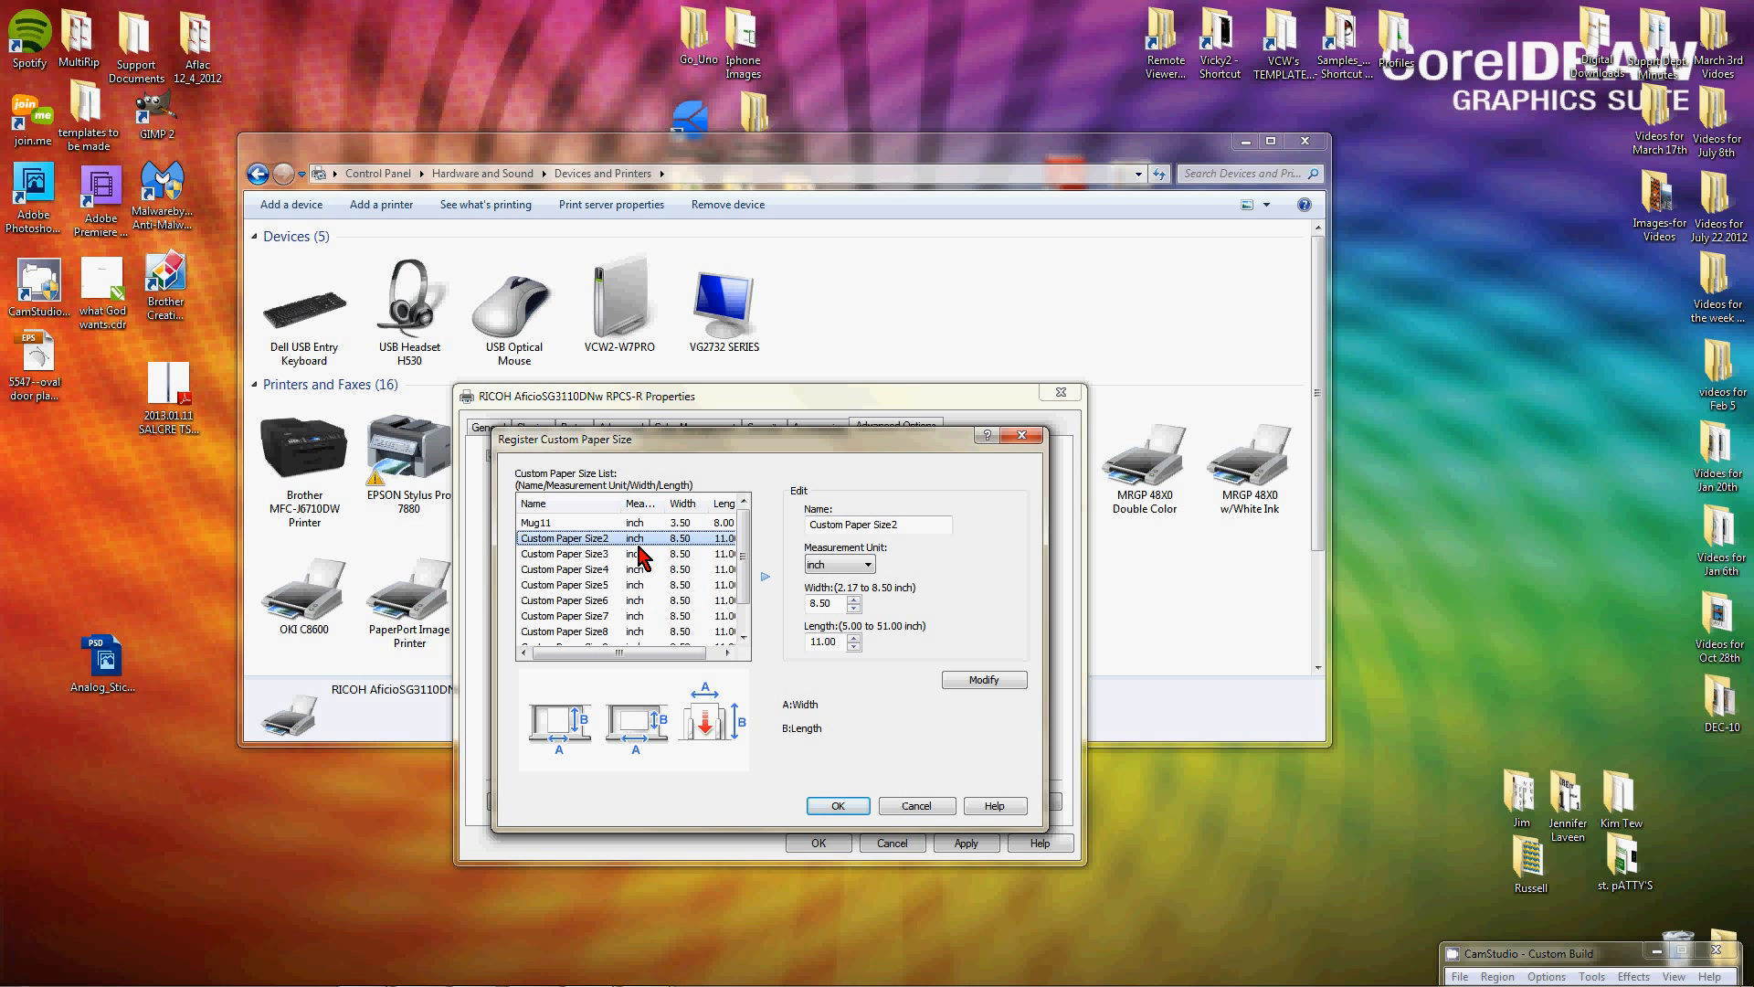
scroll(748, 578, down, 1)
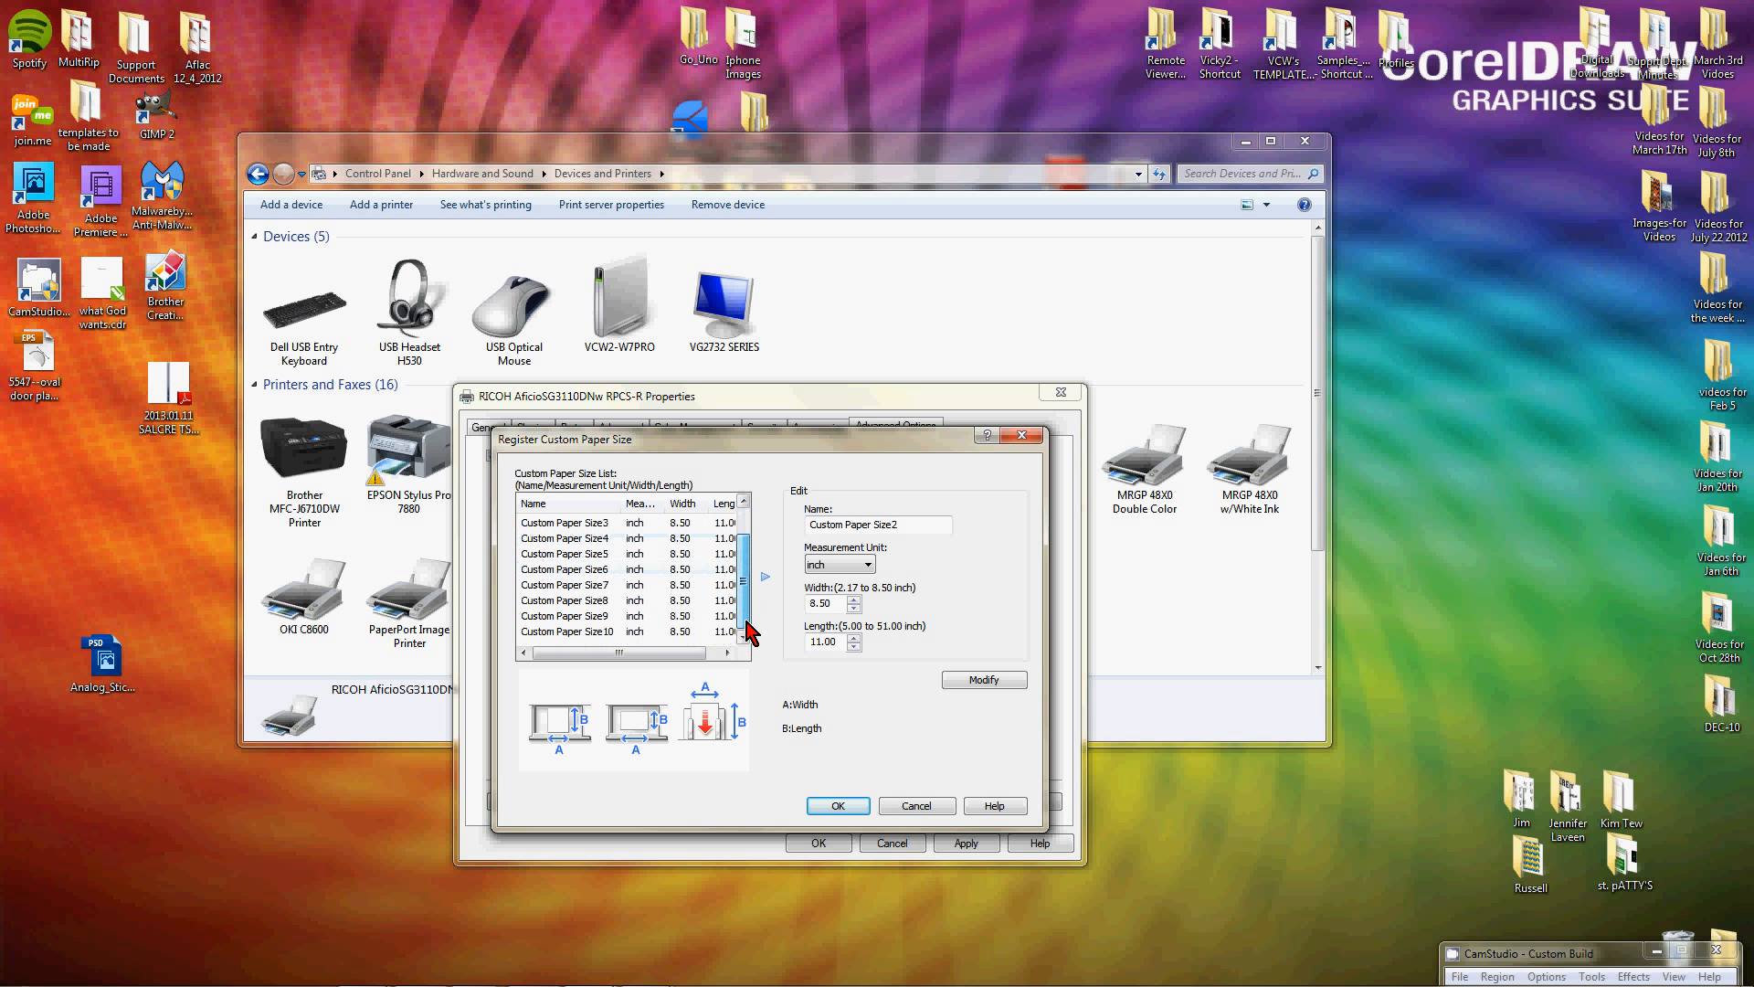
click(840, 808)
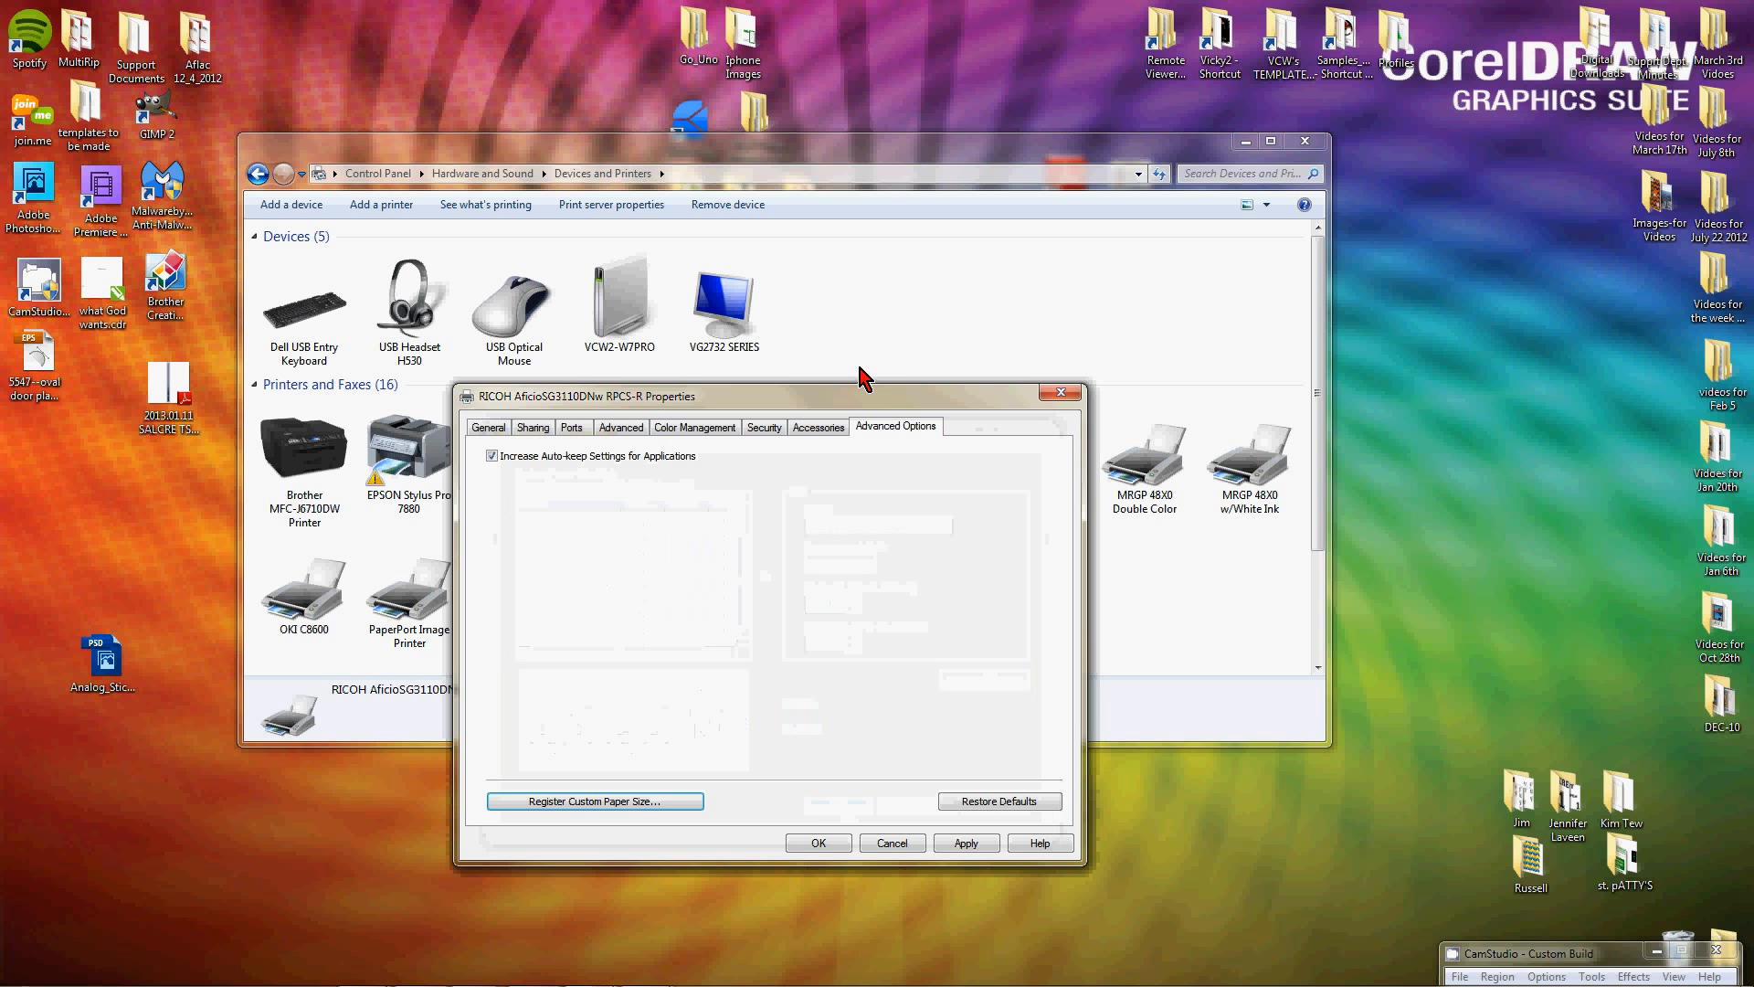
click(985, 842)
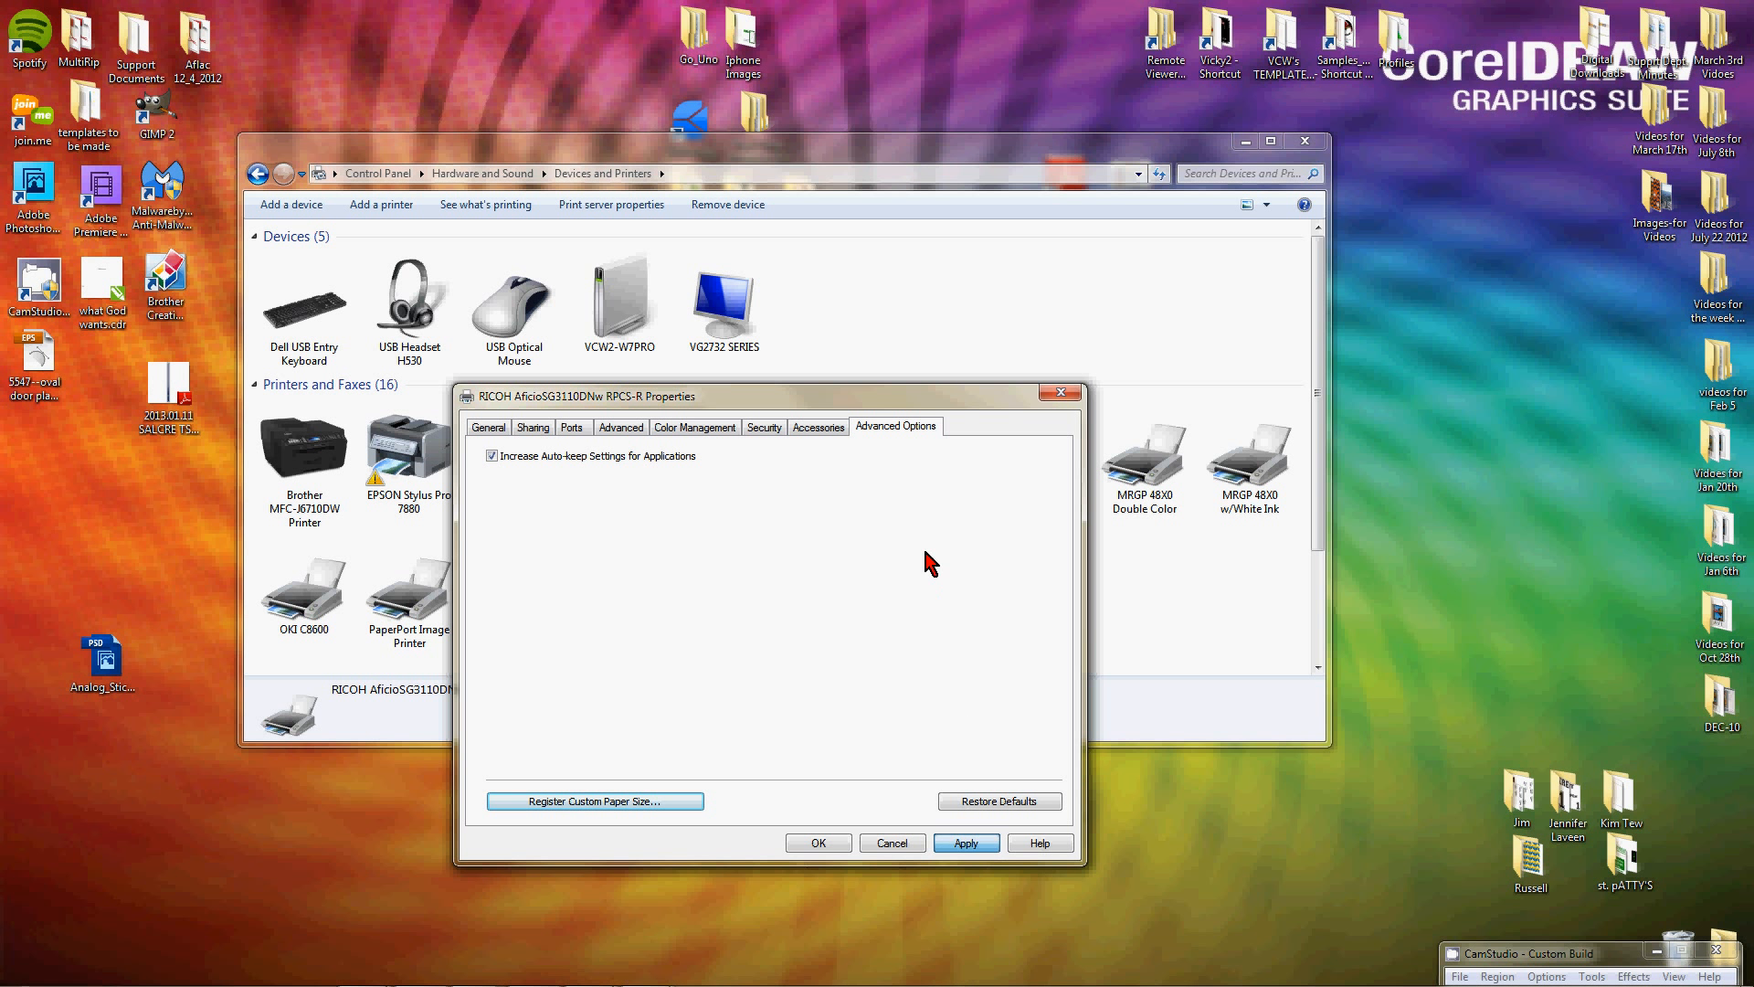
click(838, 845)
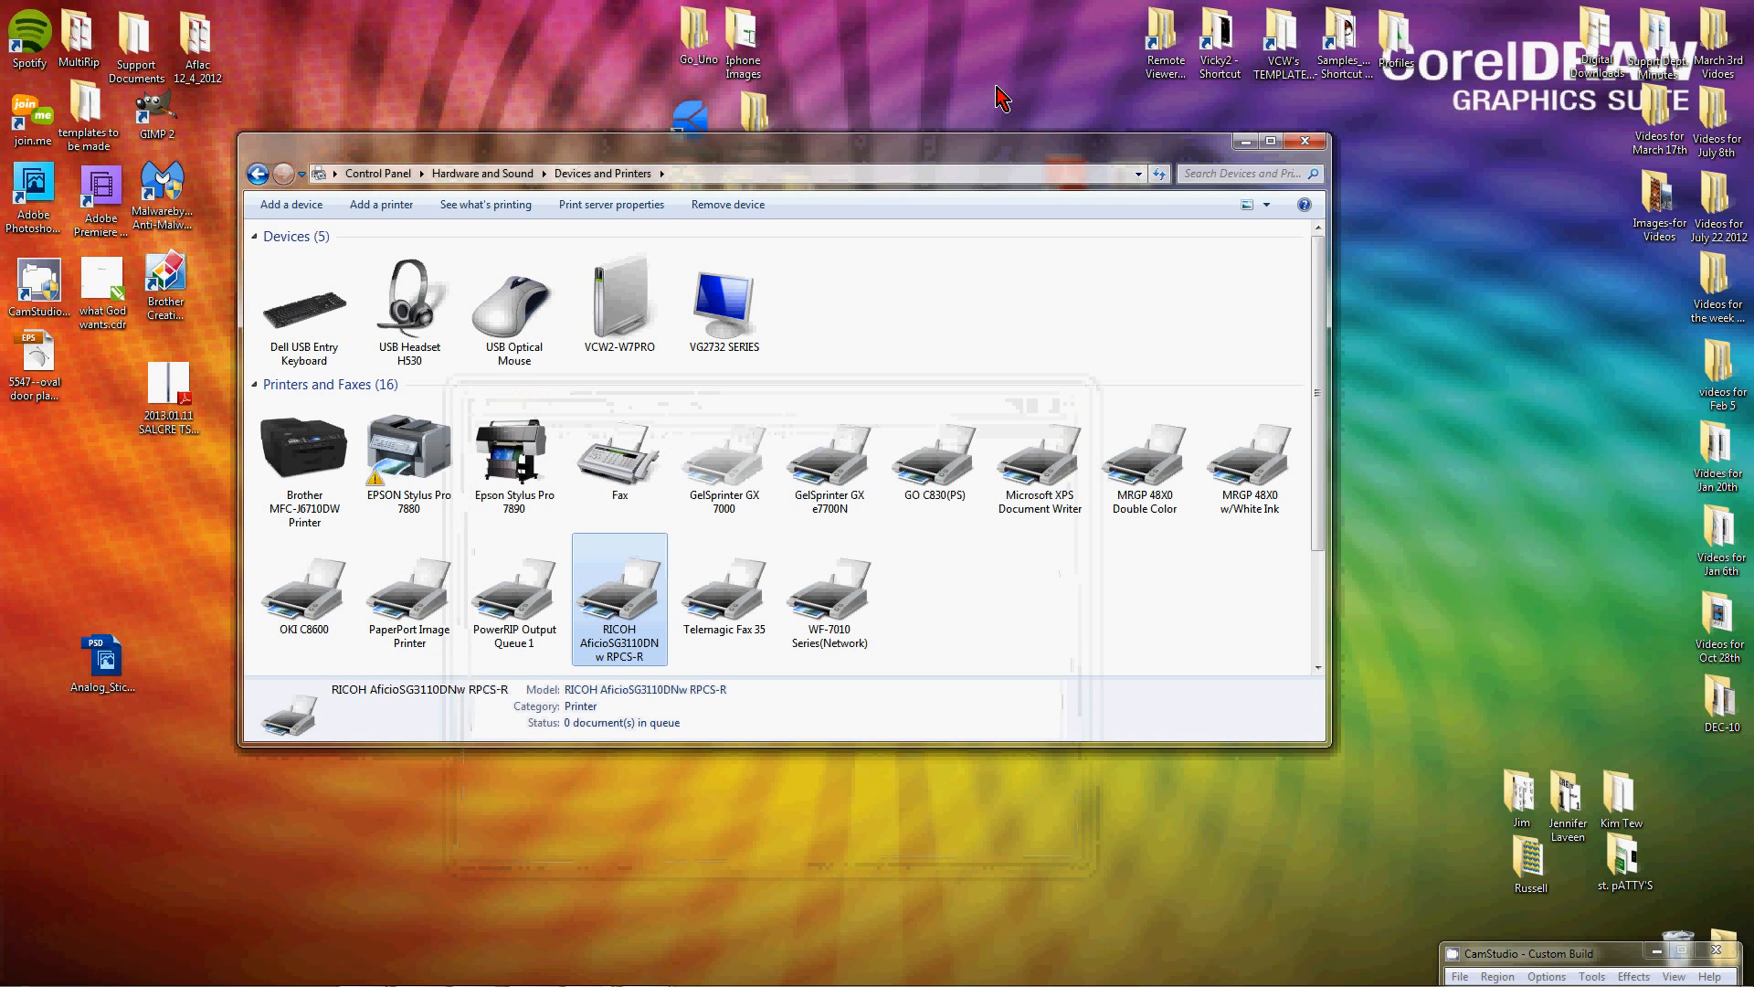
click(1238, 141)
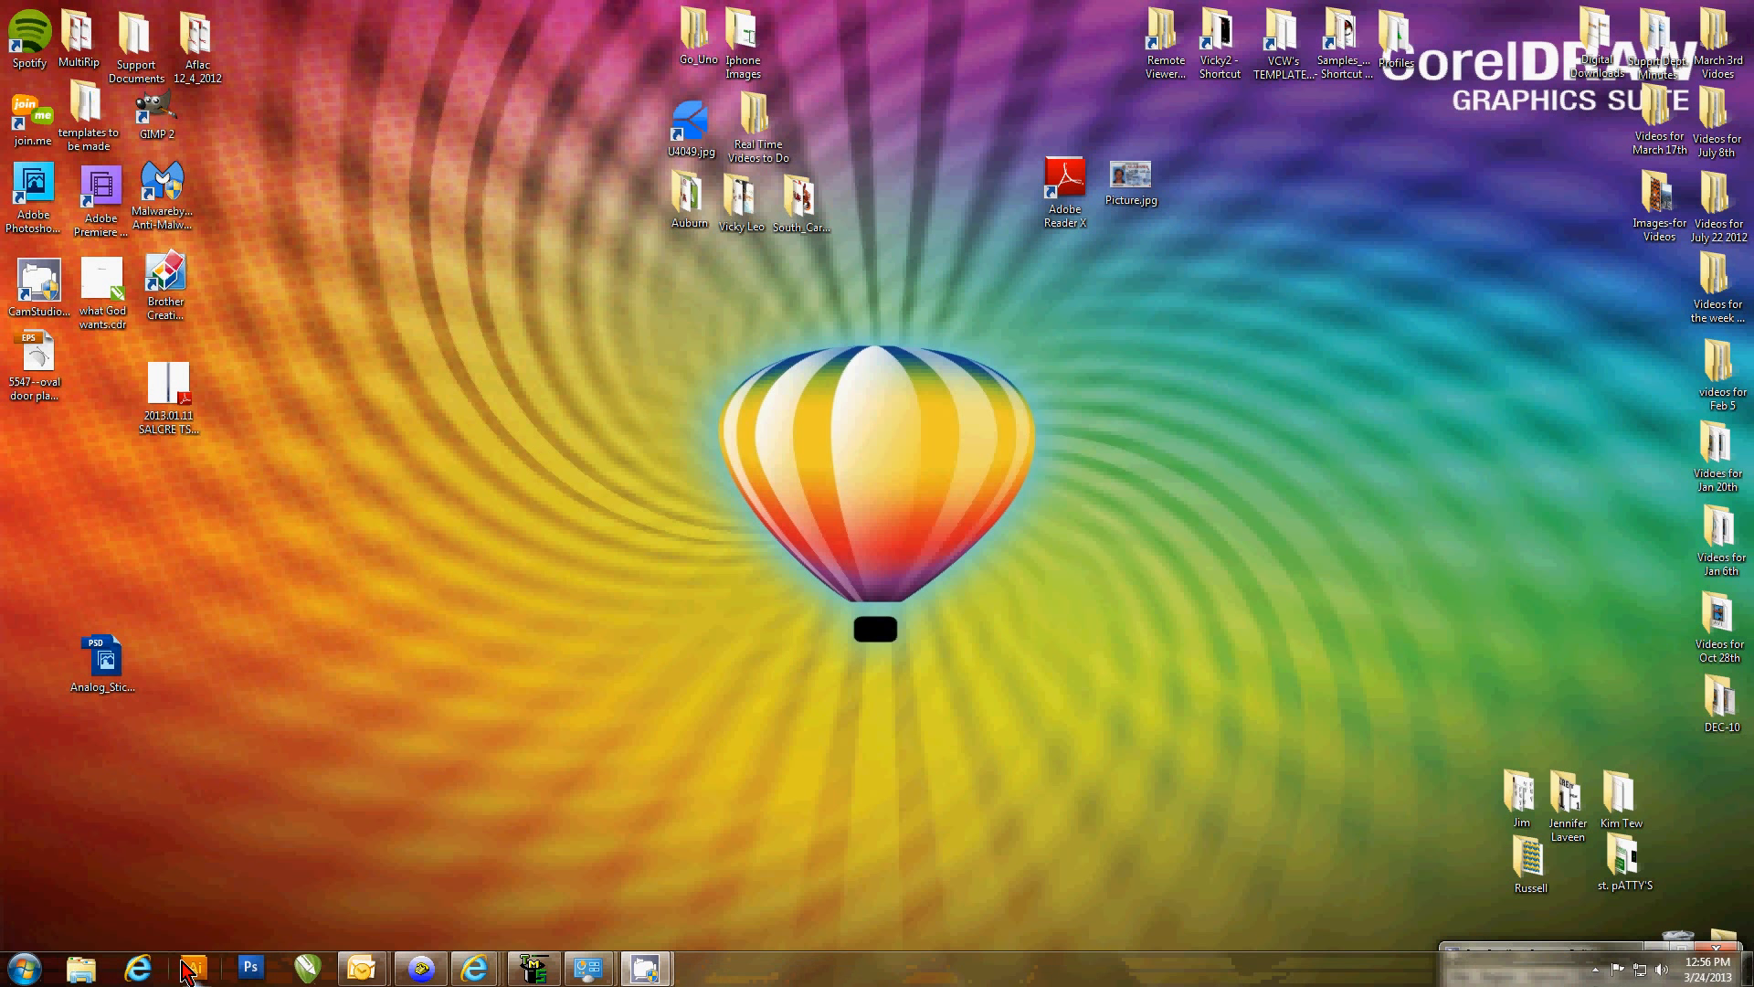
Launch Adobe Photoshop Elements 11 and enter its Photo Editor
click(25, 968)
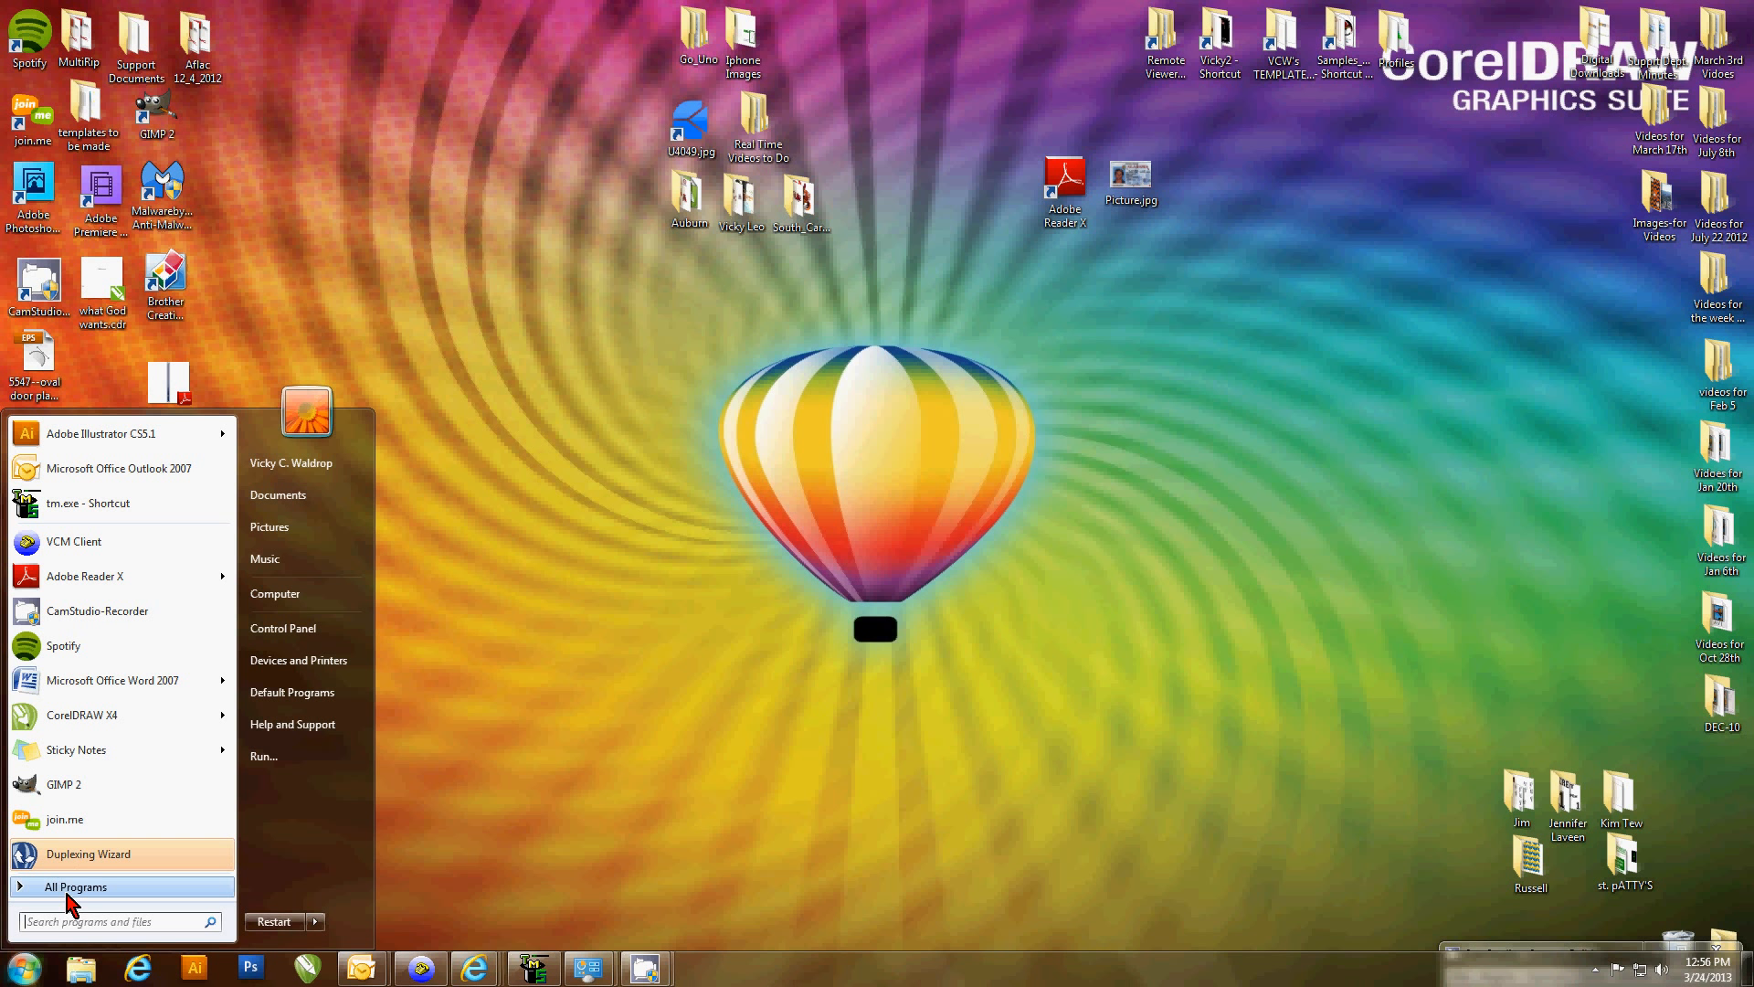
click(71, 886)
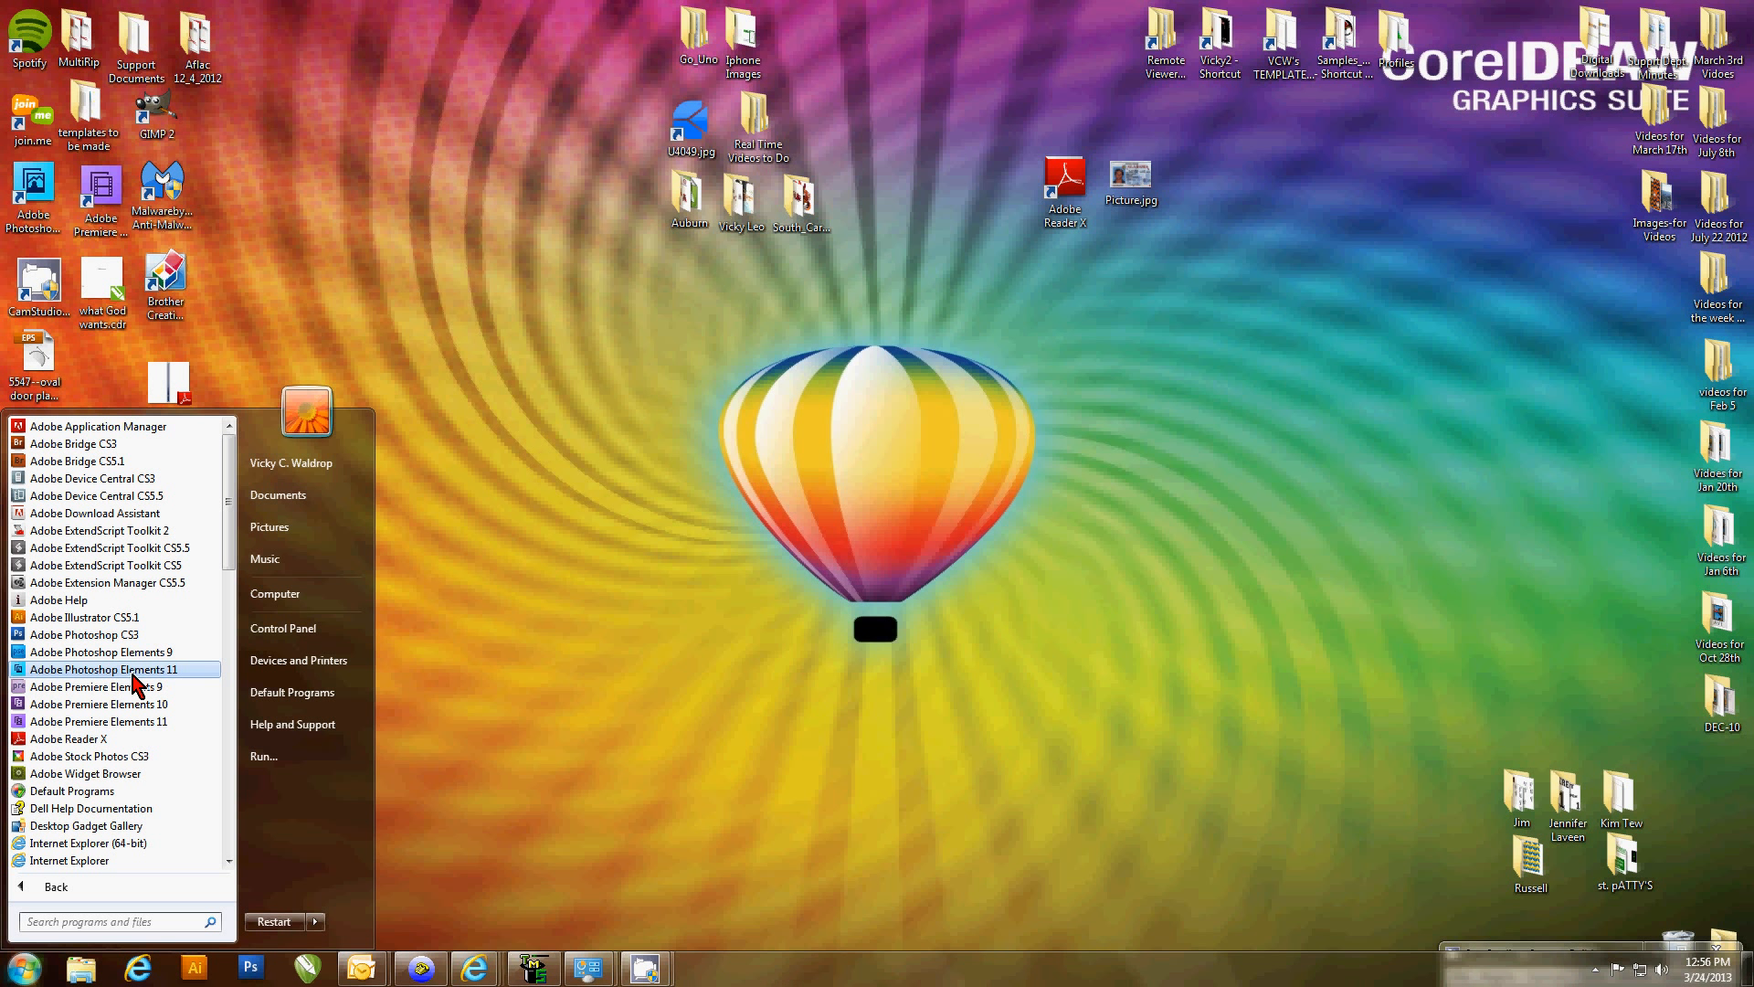
click(133, 672)
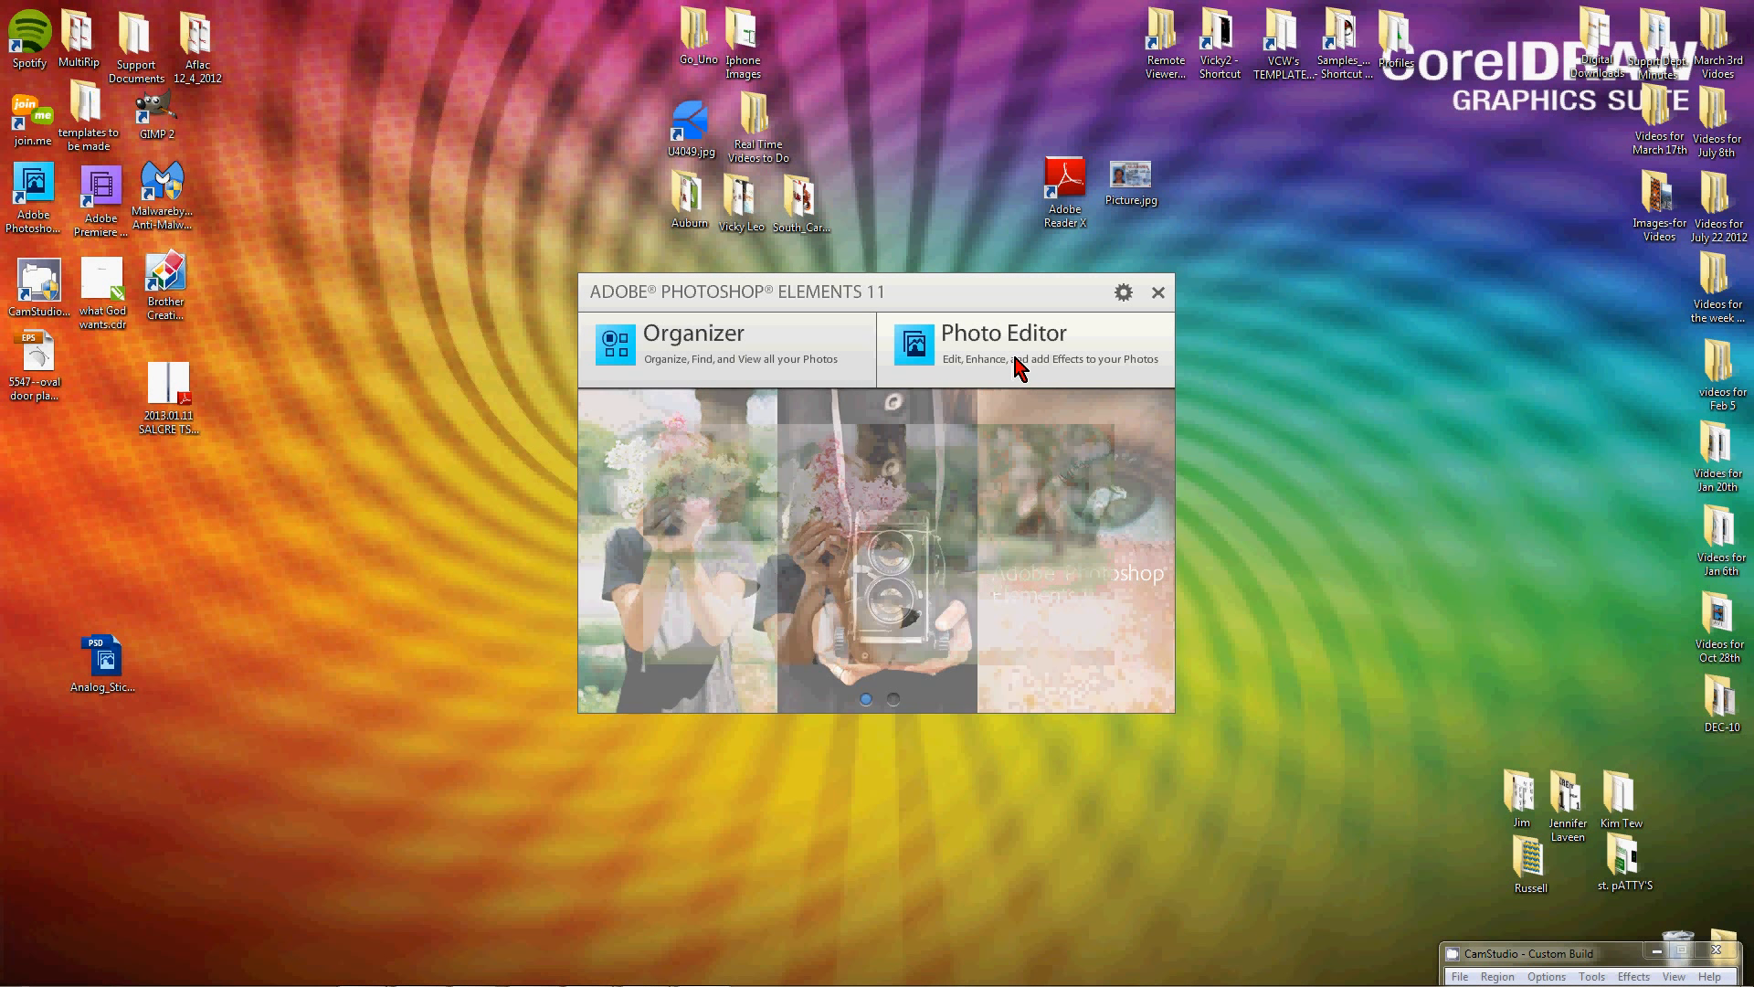
click(1013, 366)
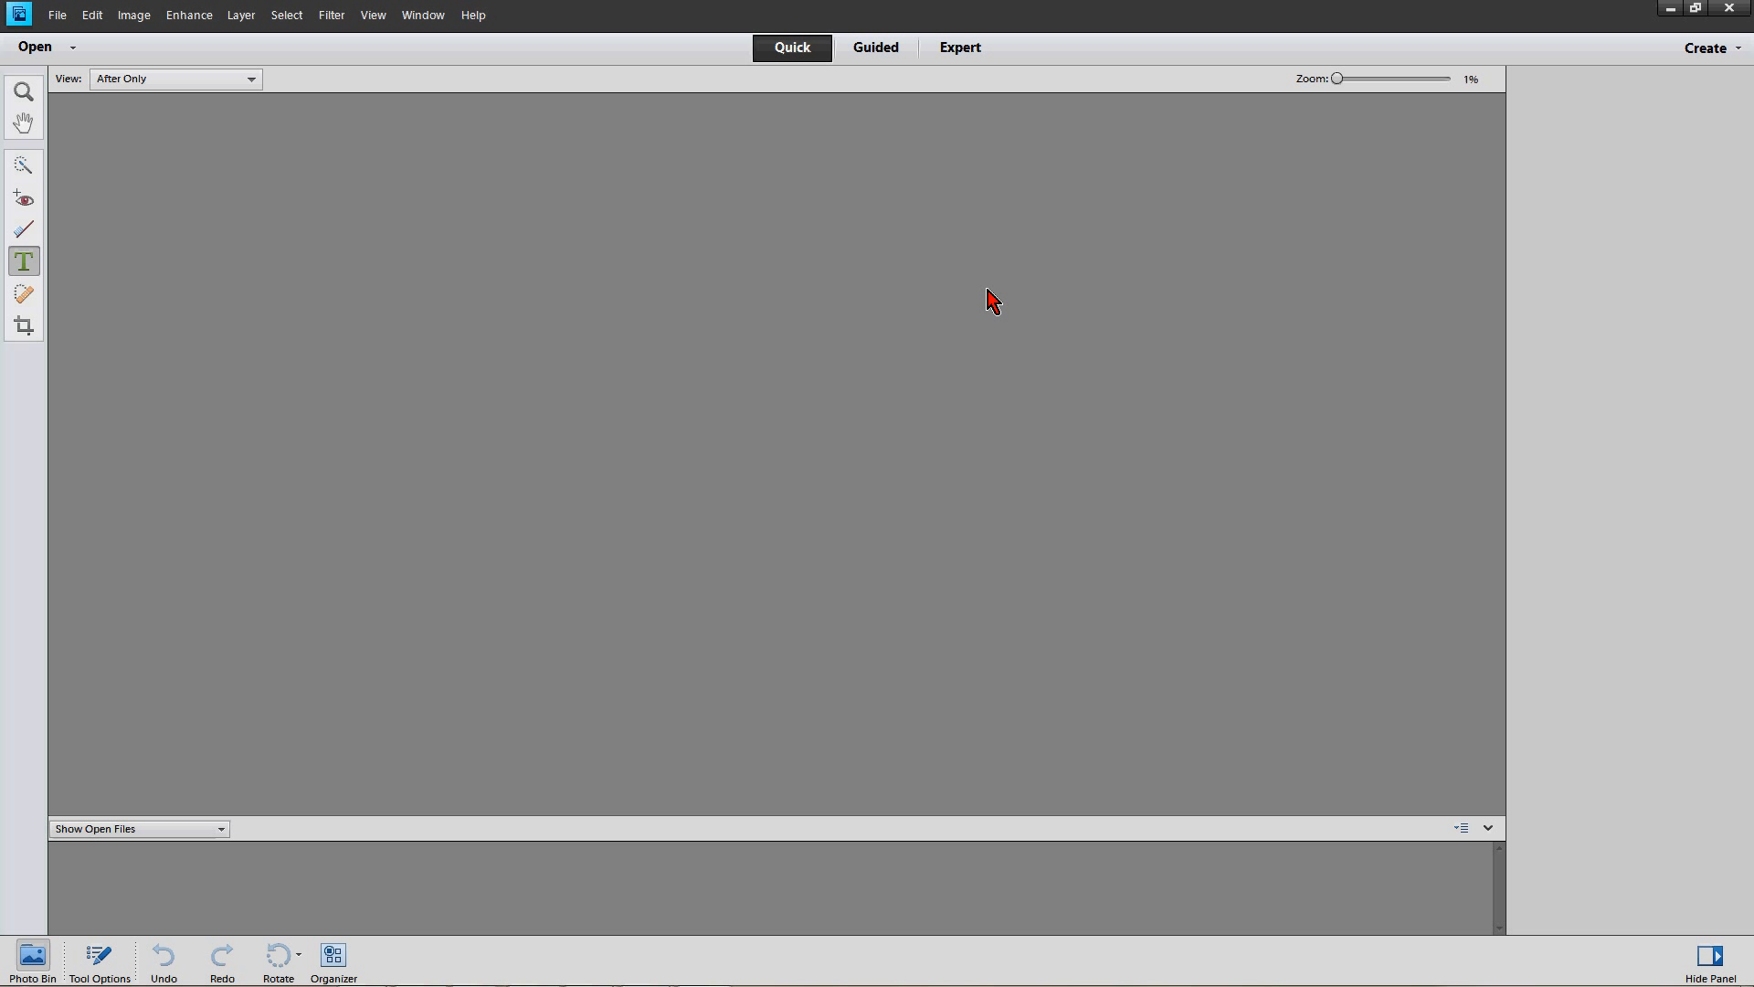
Start a new blank file and choose the Photo preset for it
click(59, 16)
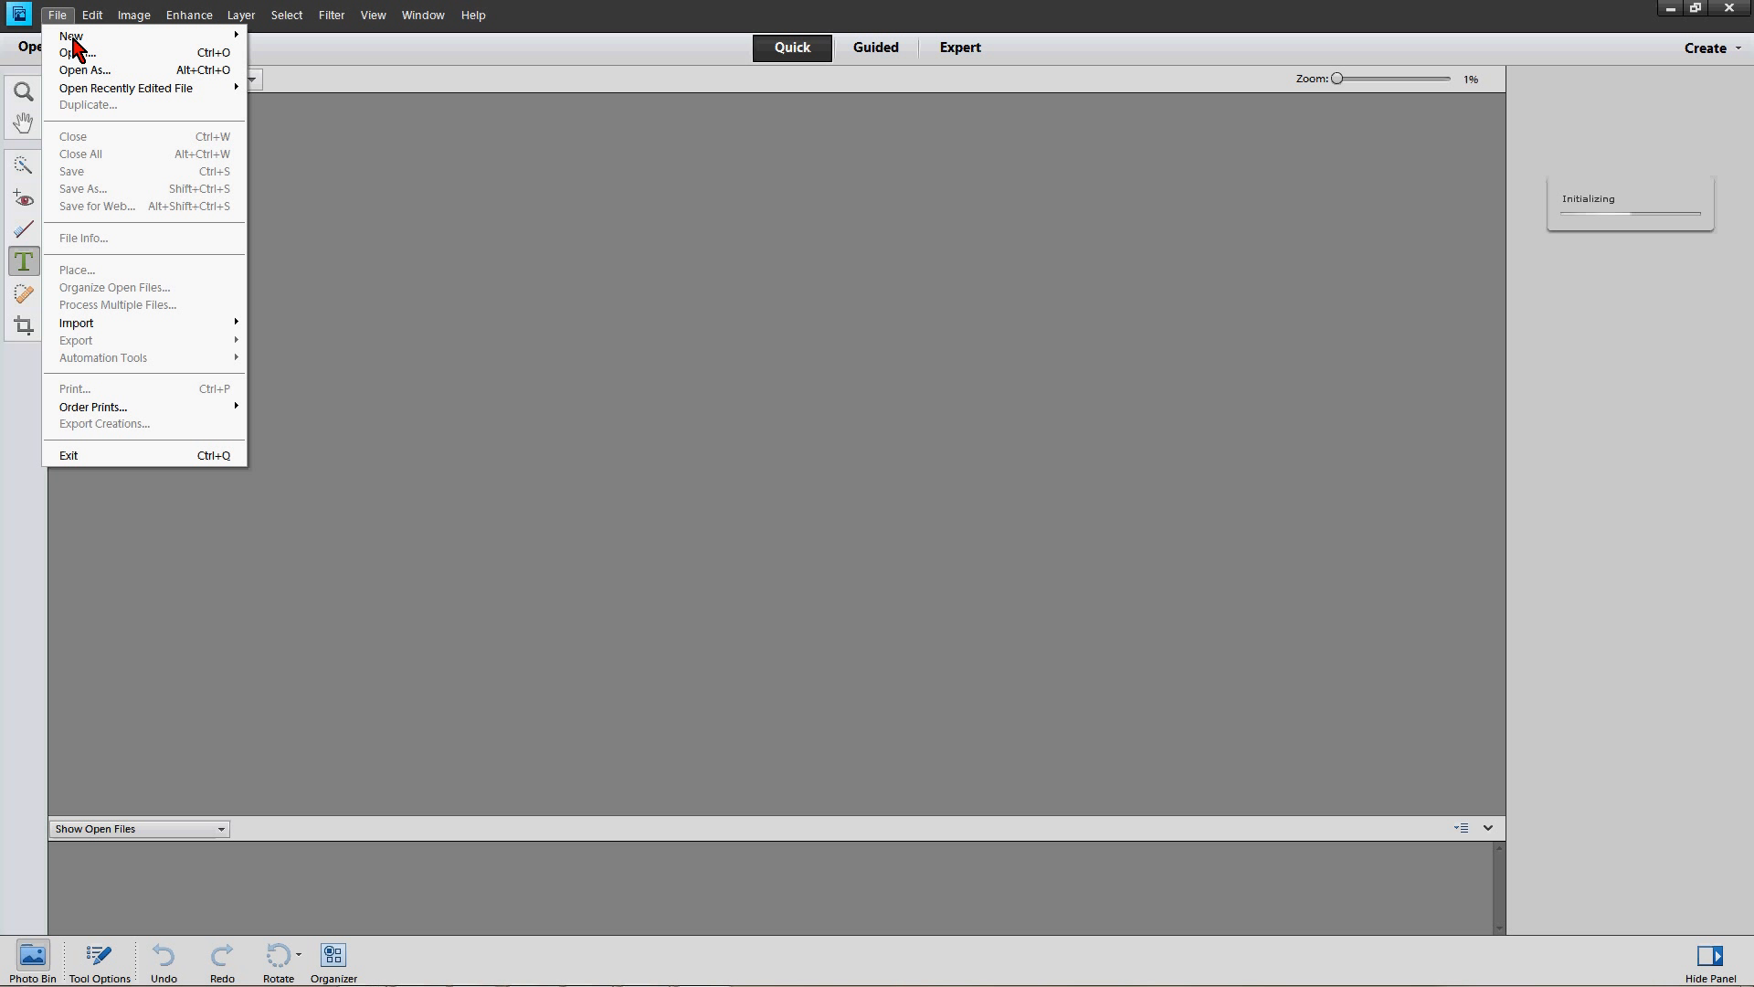
mouse_move(73, 38)
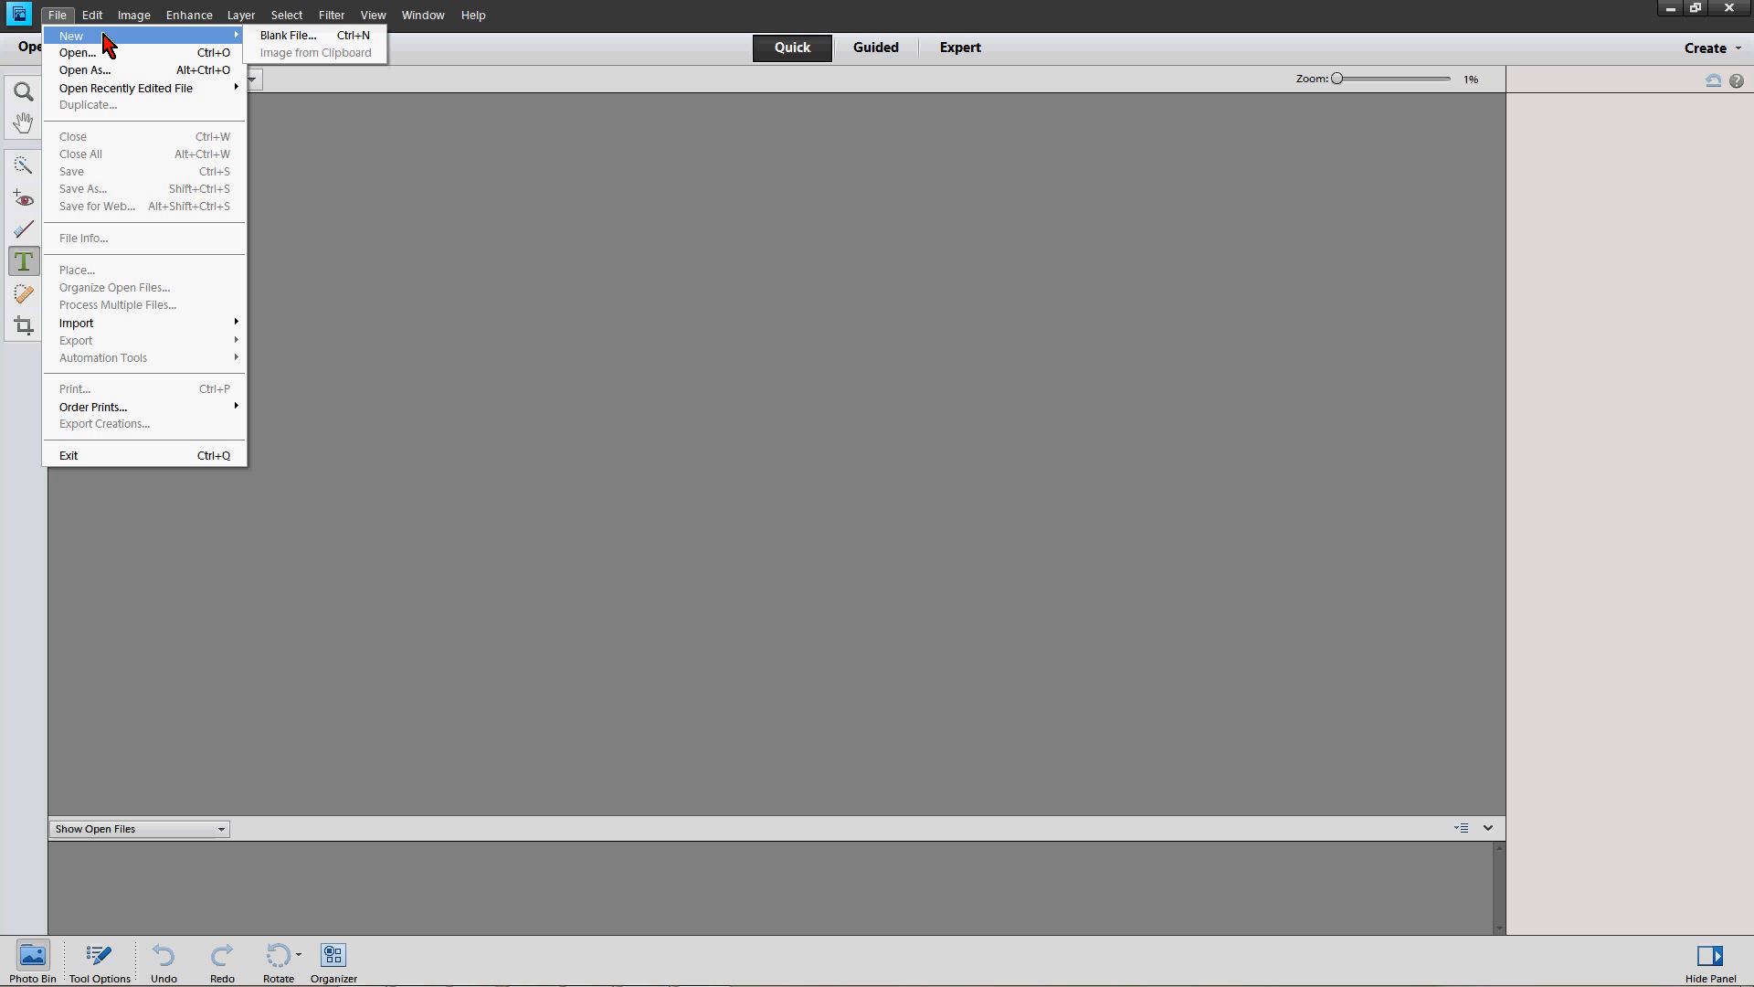
click(279, 38)
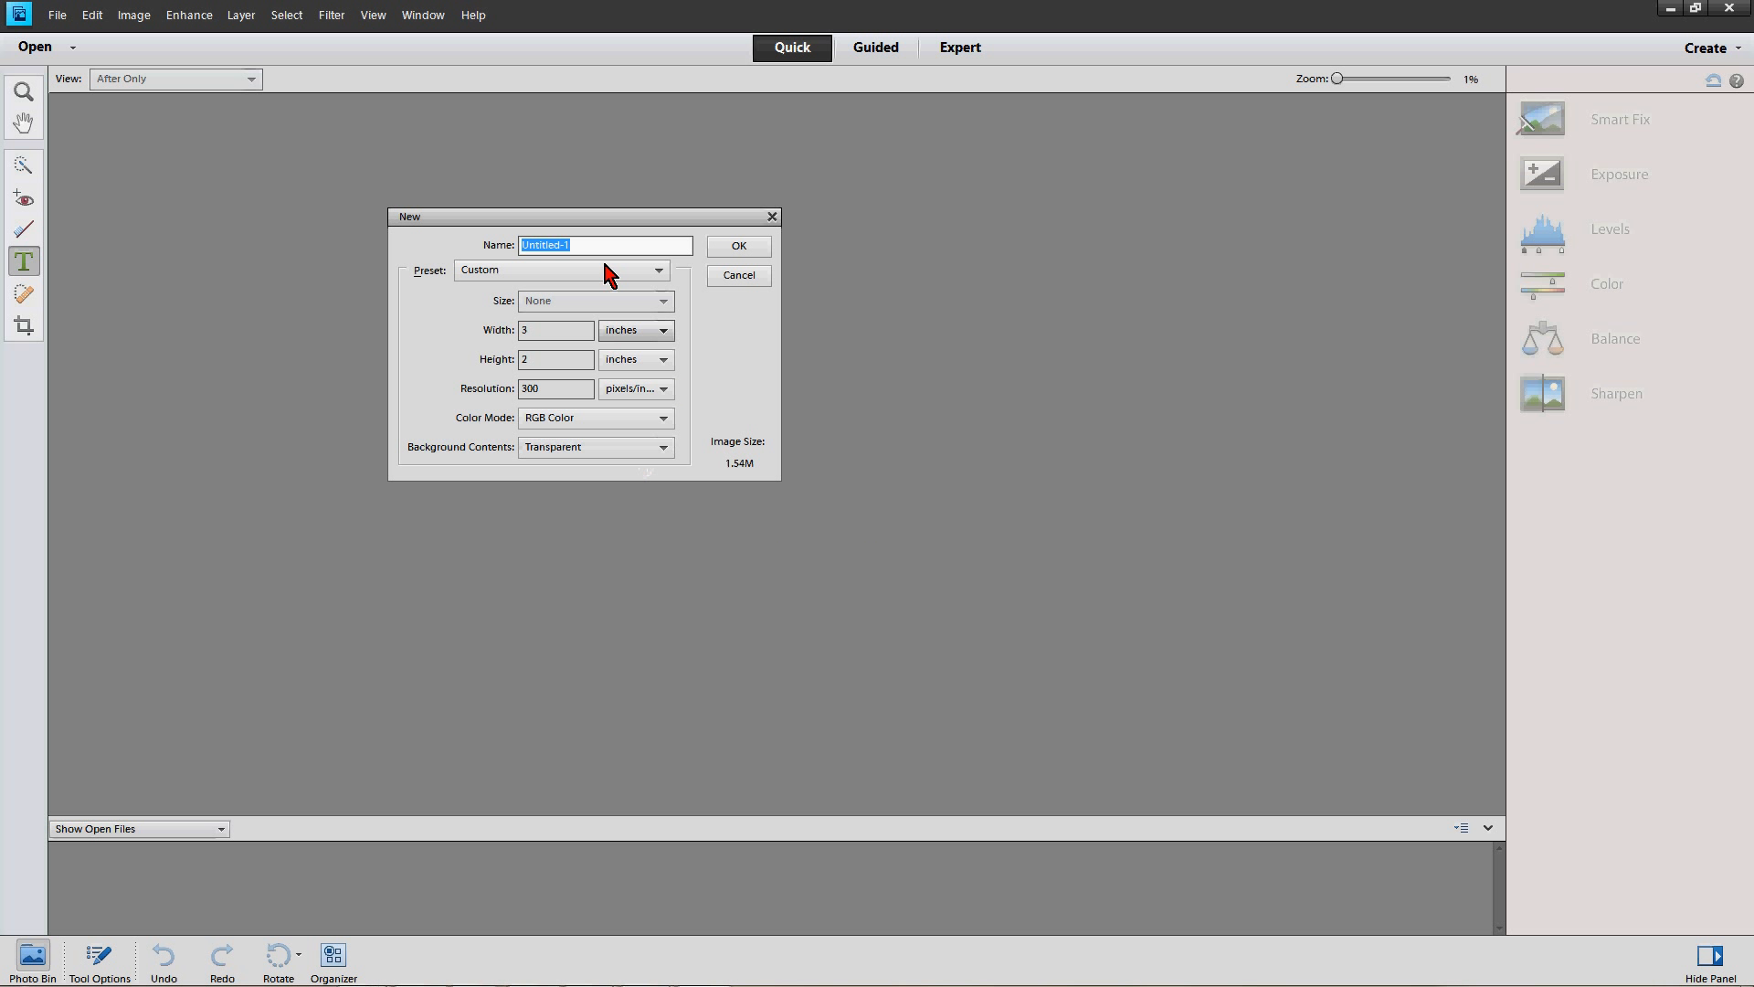
click(548, 271)
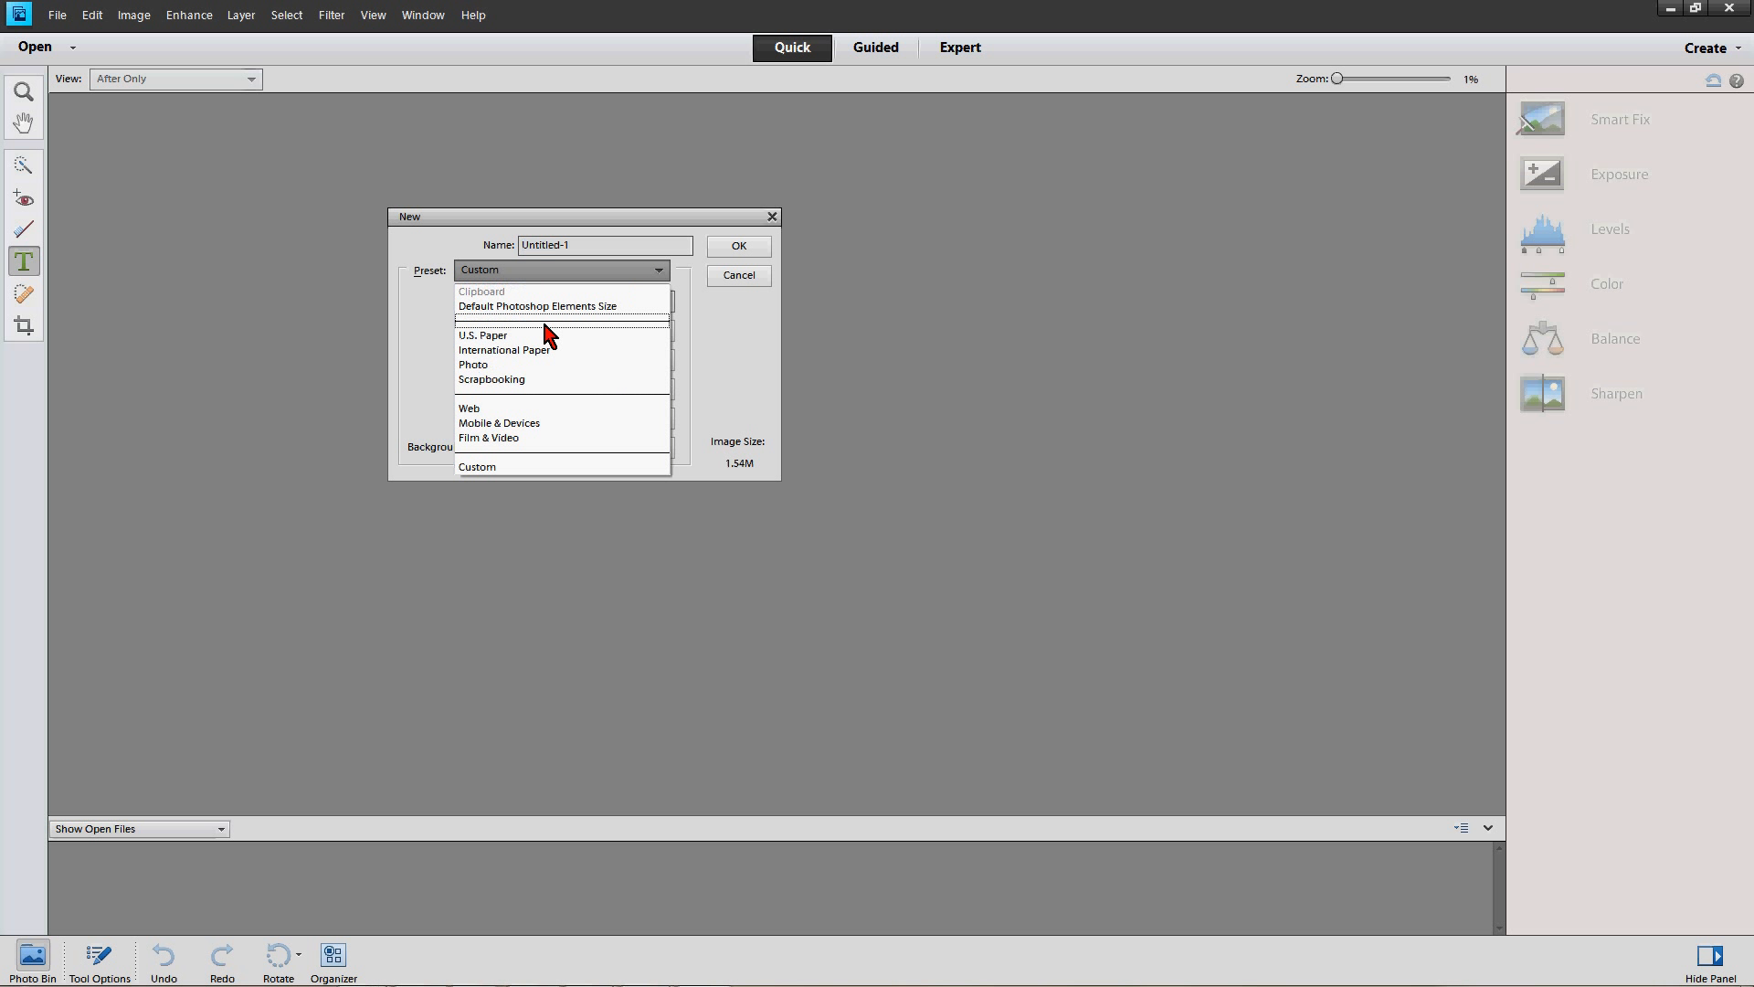
click(505, 364)
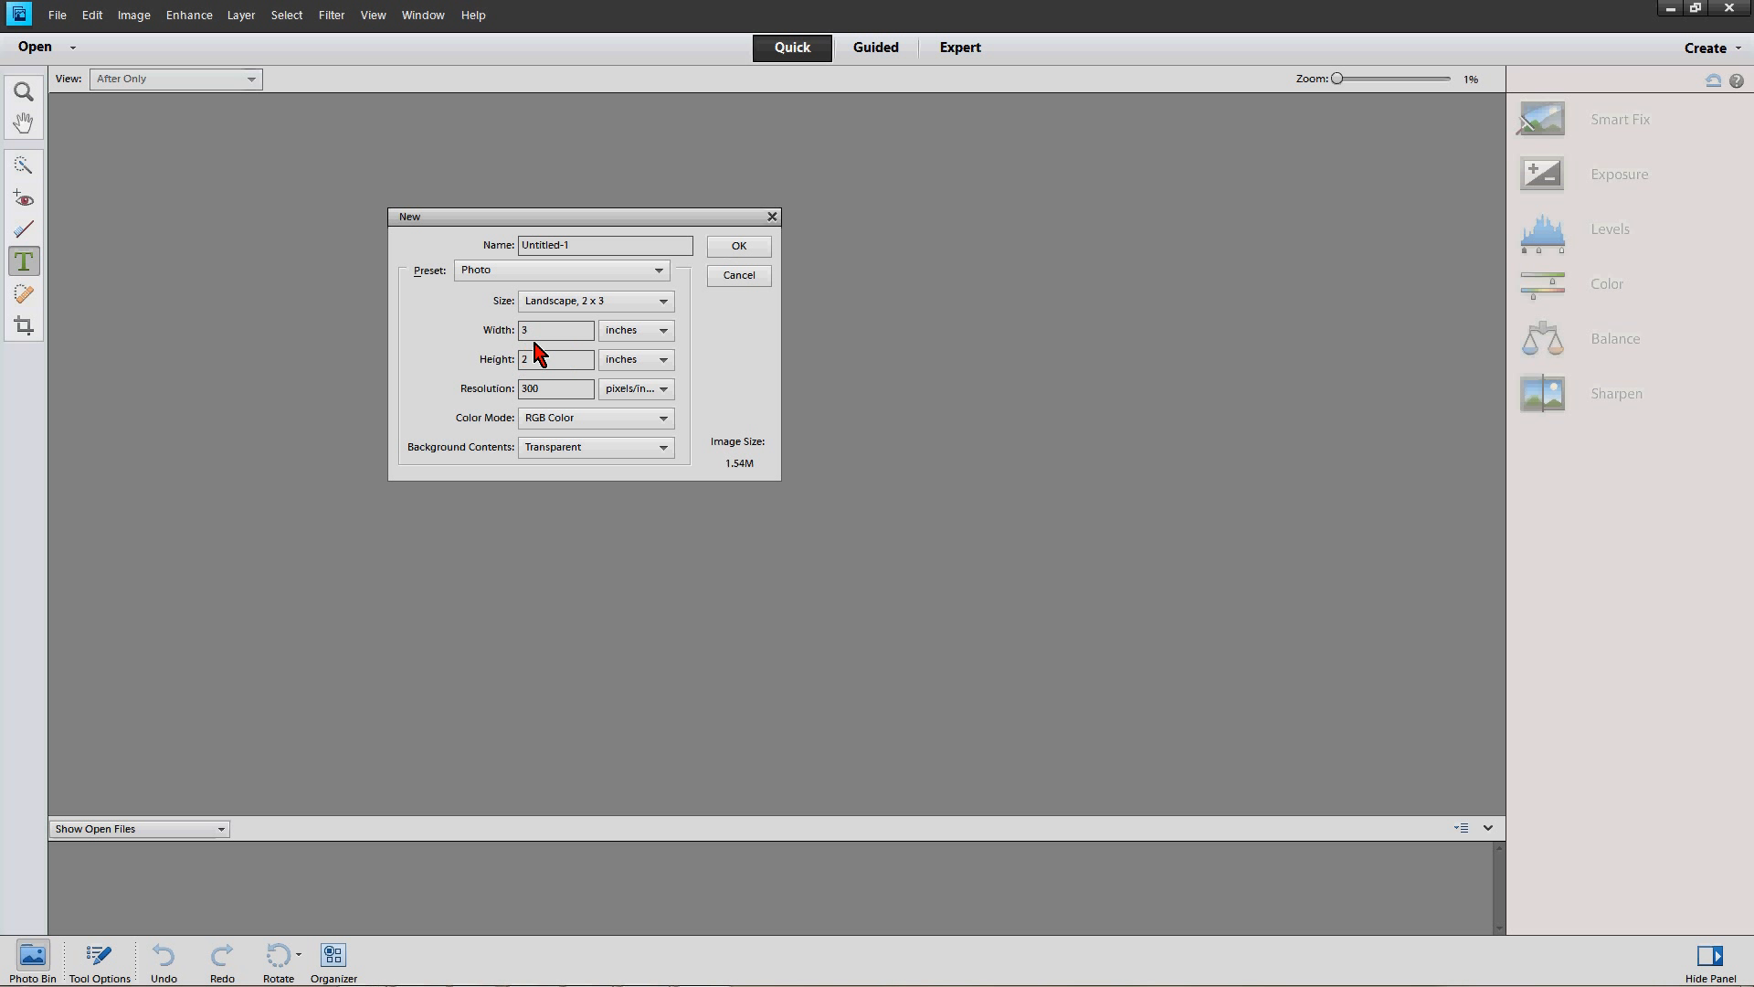
Set the new file's width to 3.5 inches and its height to 8 inches
drag(532, 330, 501, 330)
text(3.5)
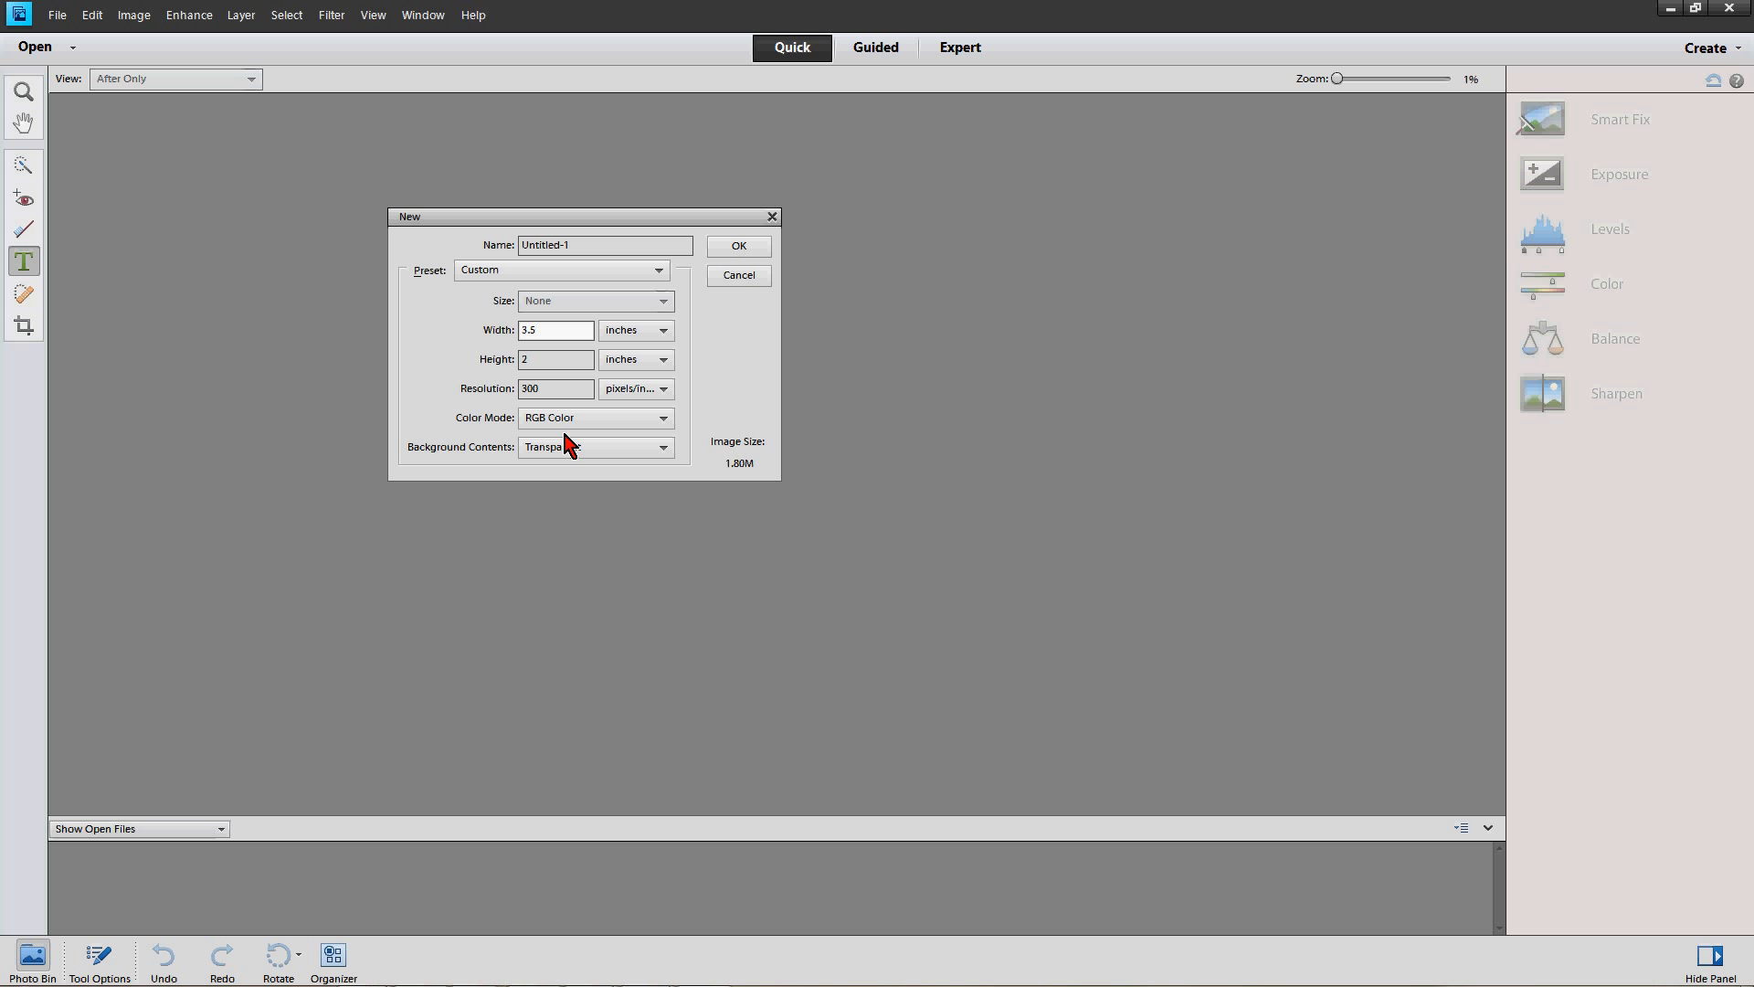
key(Tab)
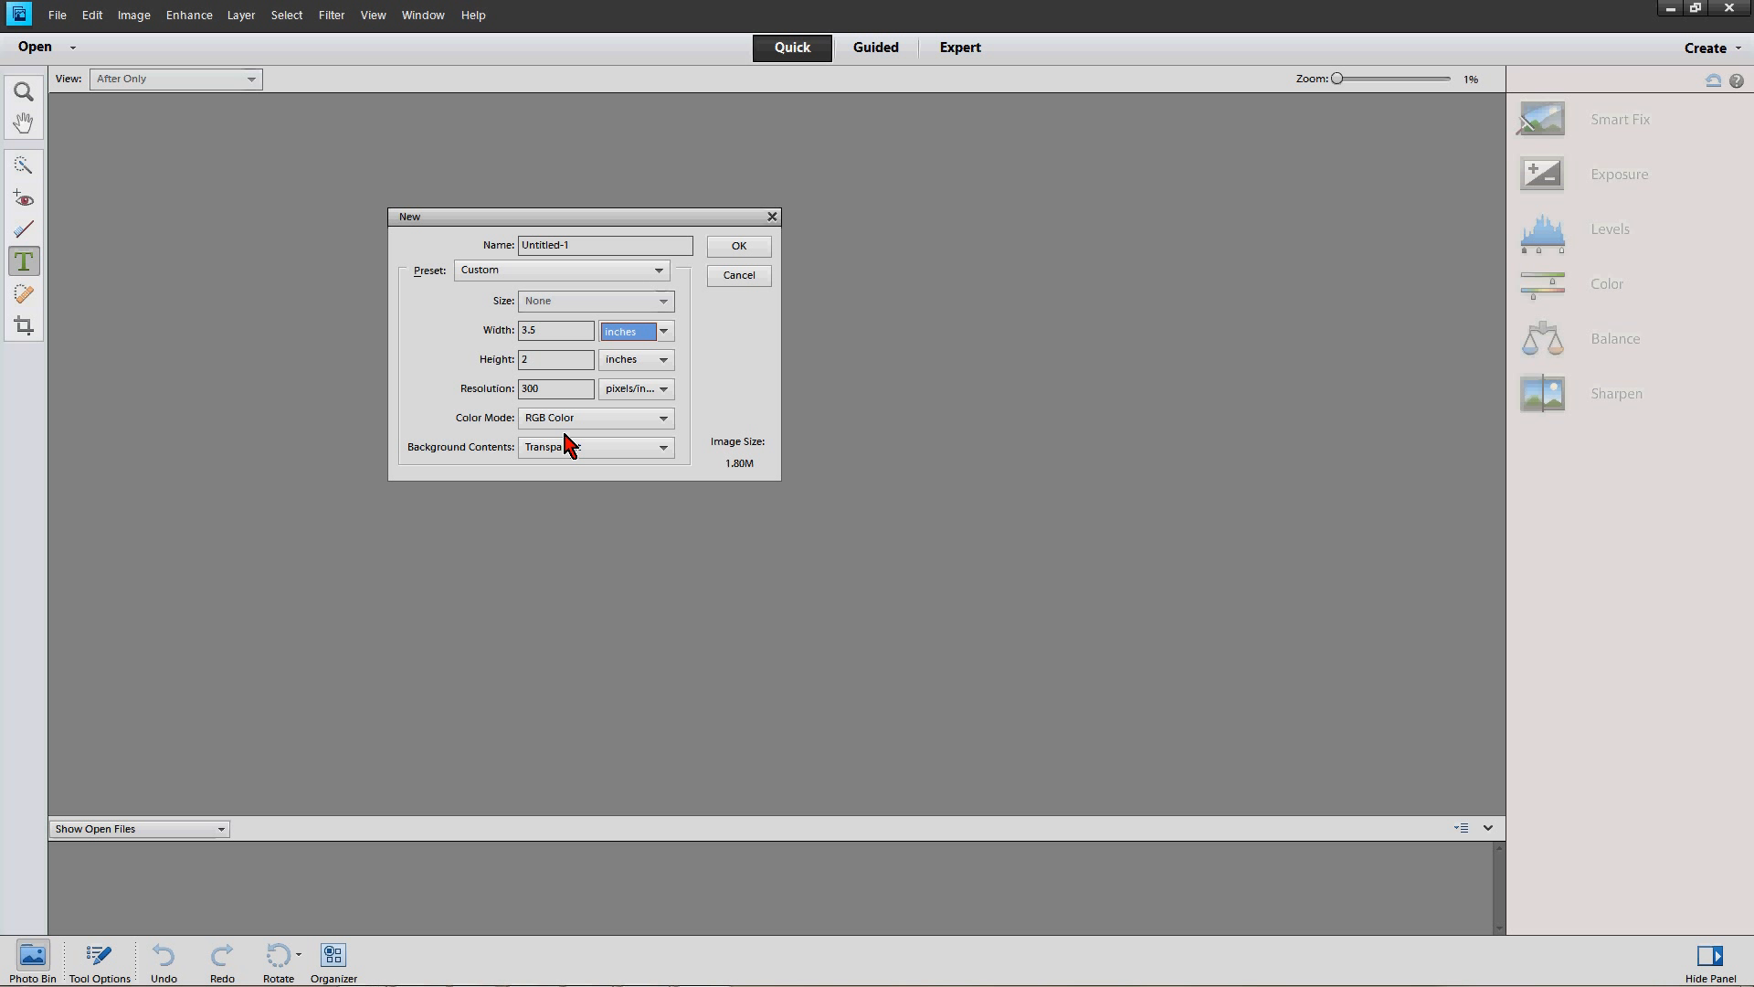
click(585, 366)
text(8)
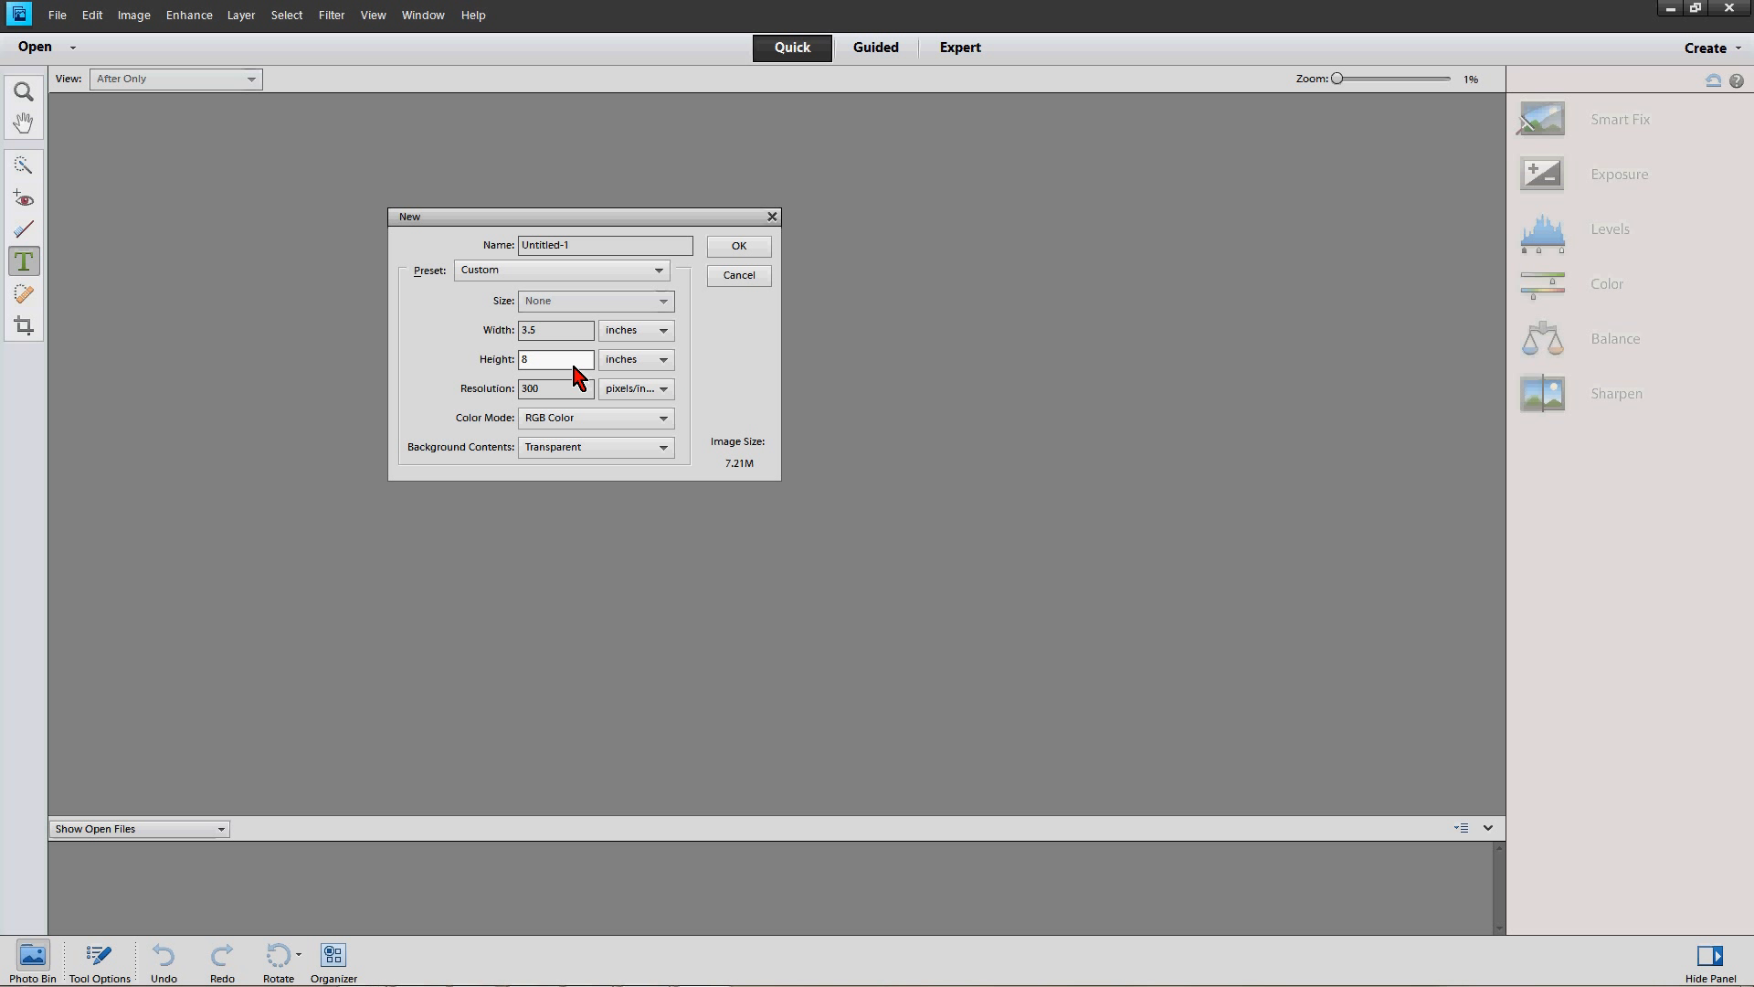
key(Tab)
Name the new file mug11 and create it with the specified settings
drag(584, 250, 509, 238)
text(m)
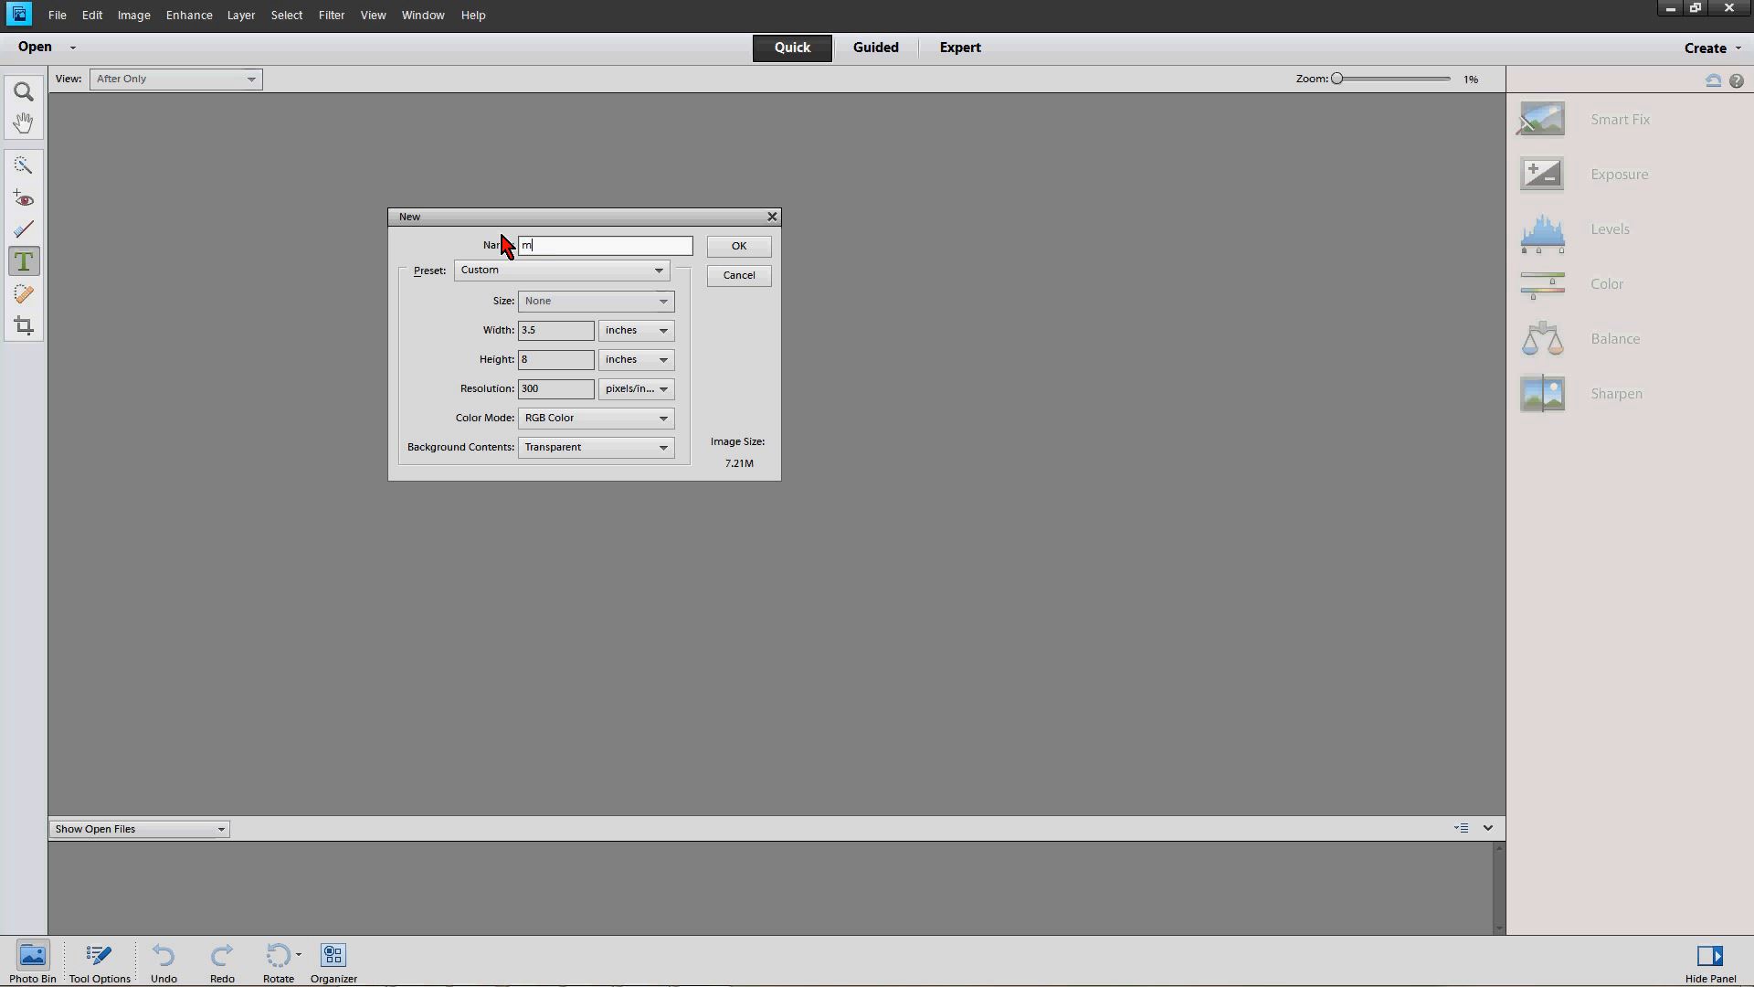
text(ug11)
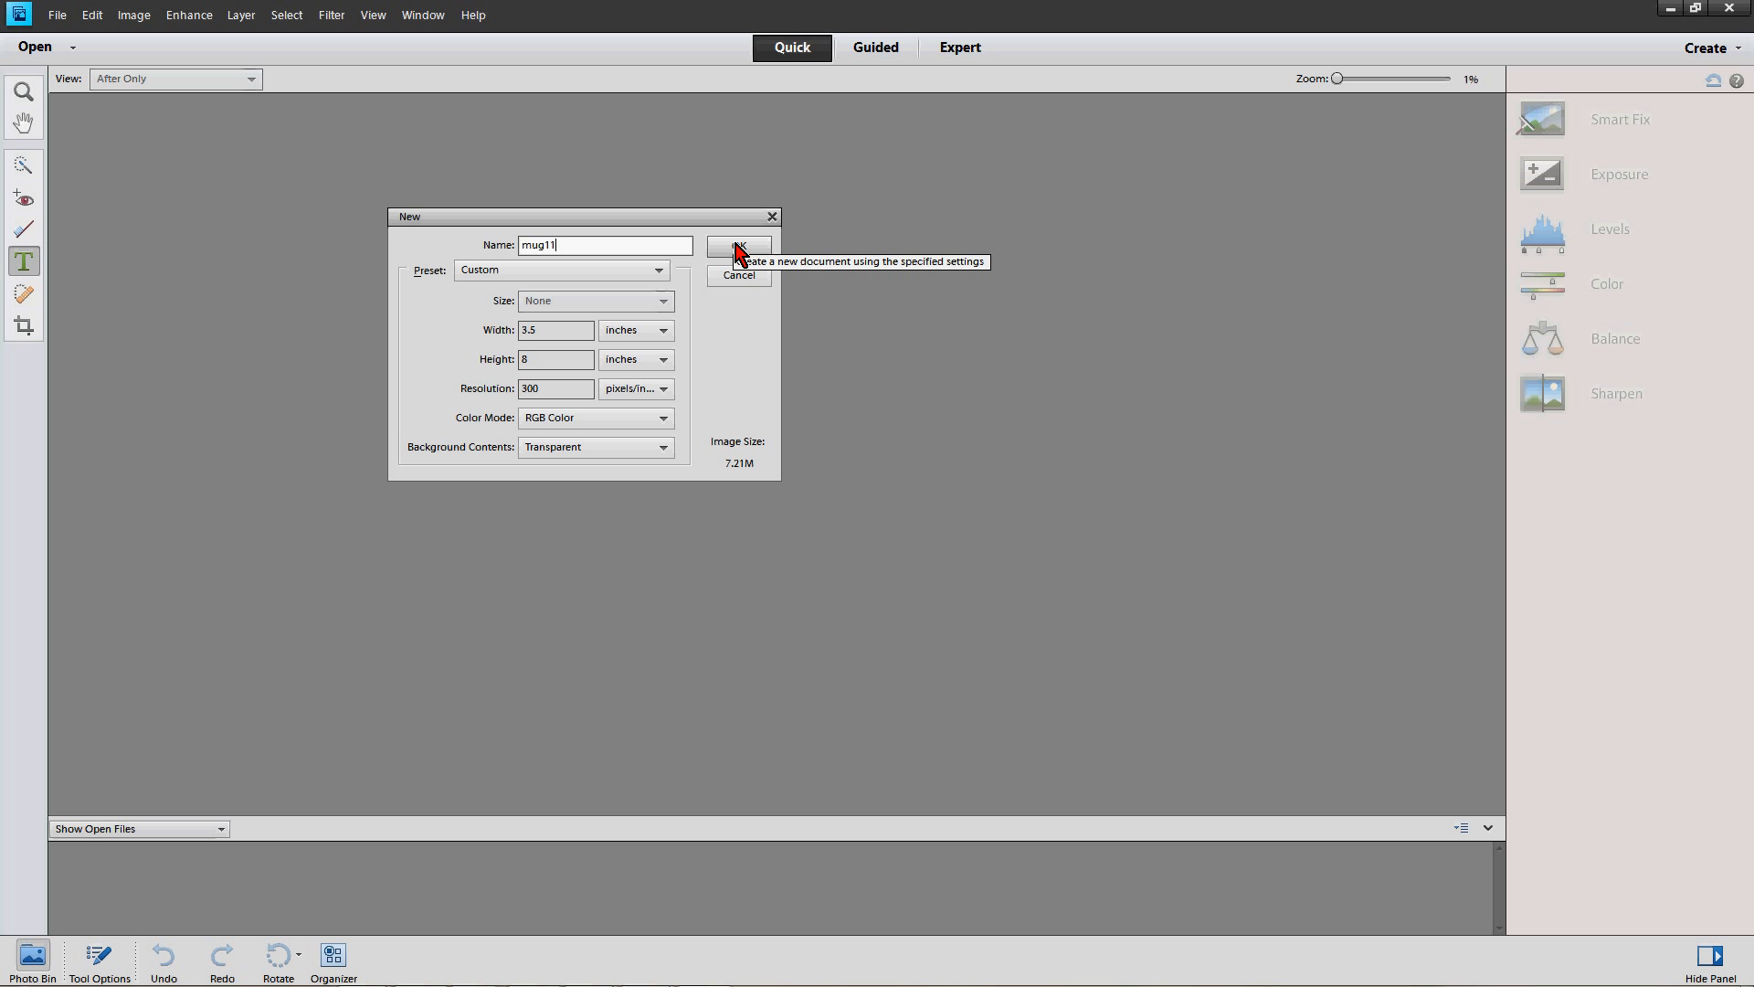
click(739, 249)
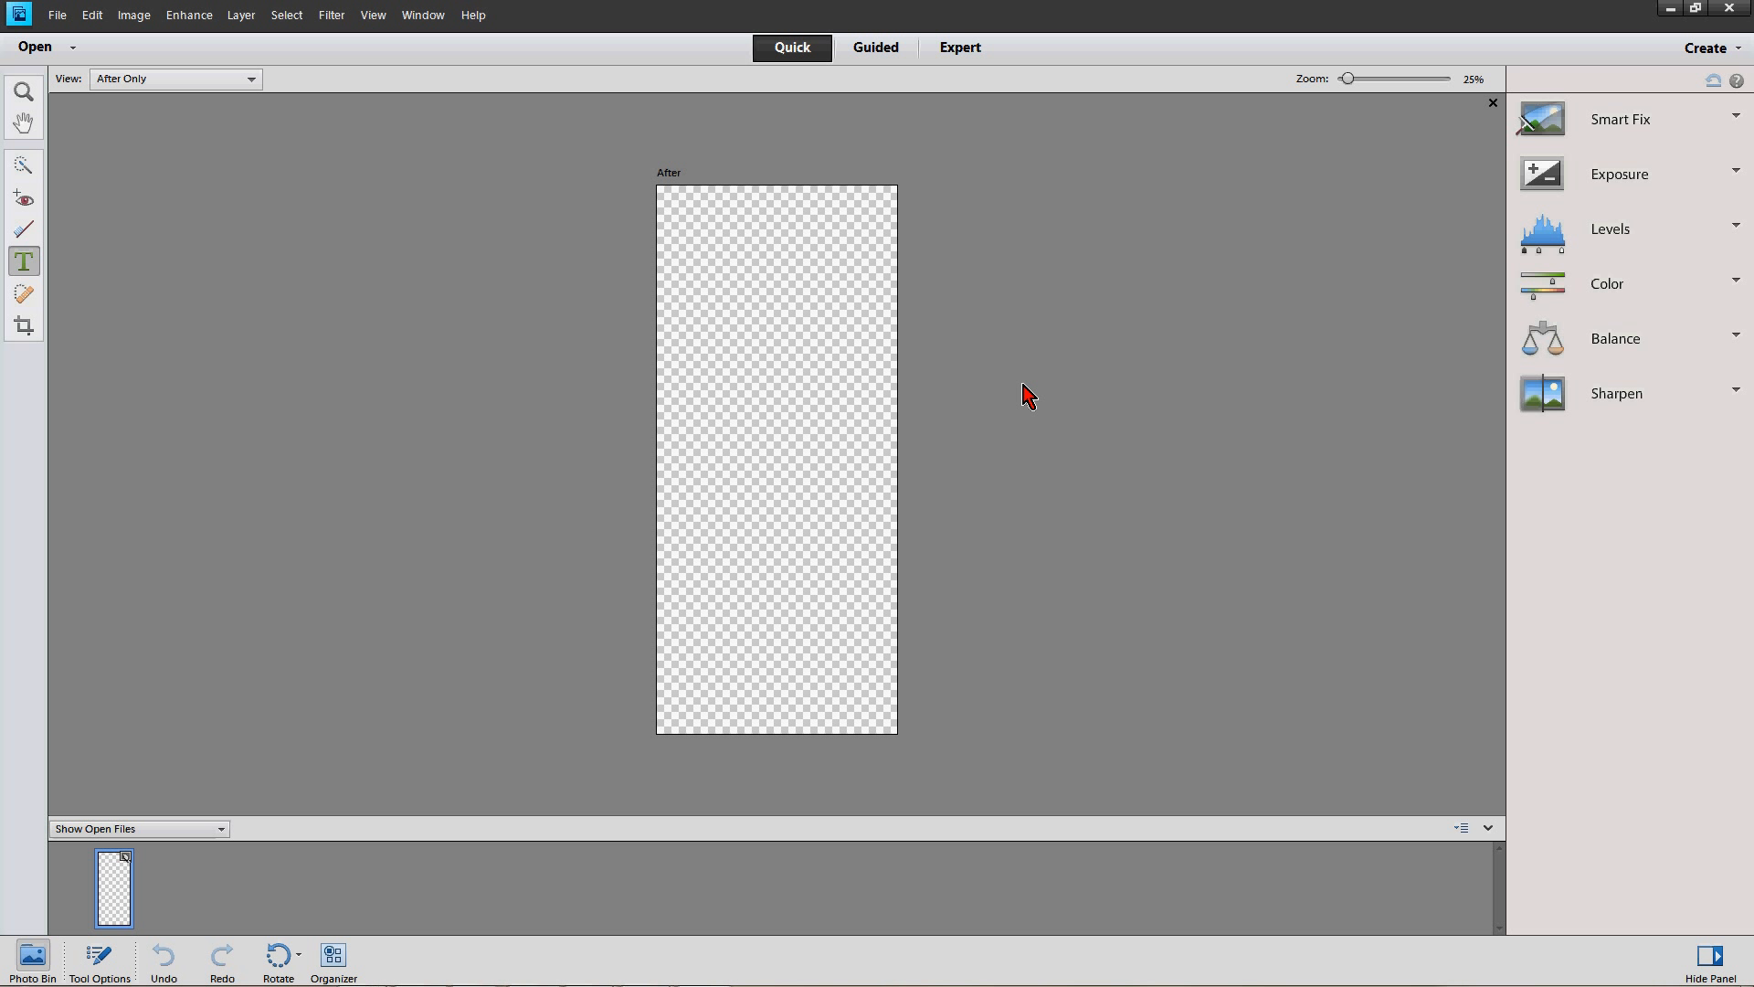
Open the print settings for the blank mug file and select the RICOH Aficio SG3110DNw printer
click(58, 16)
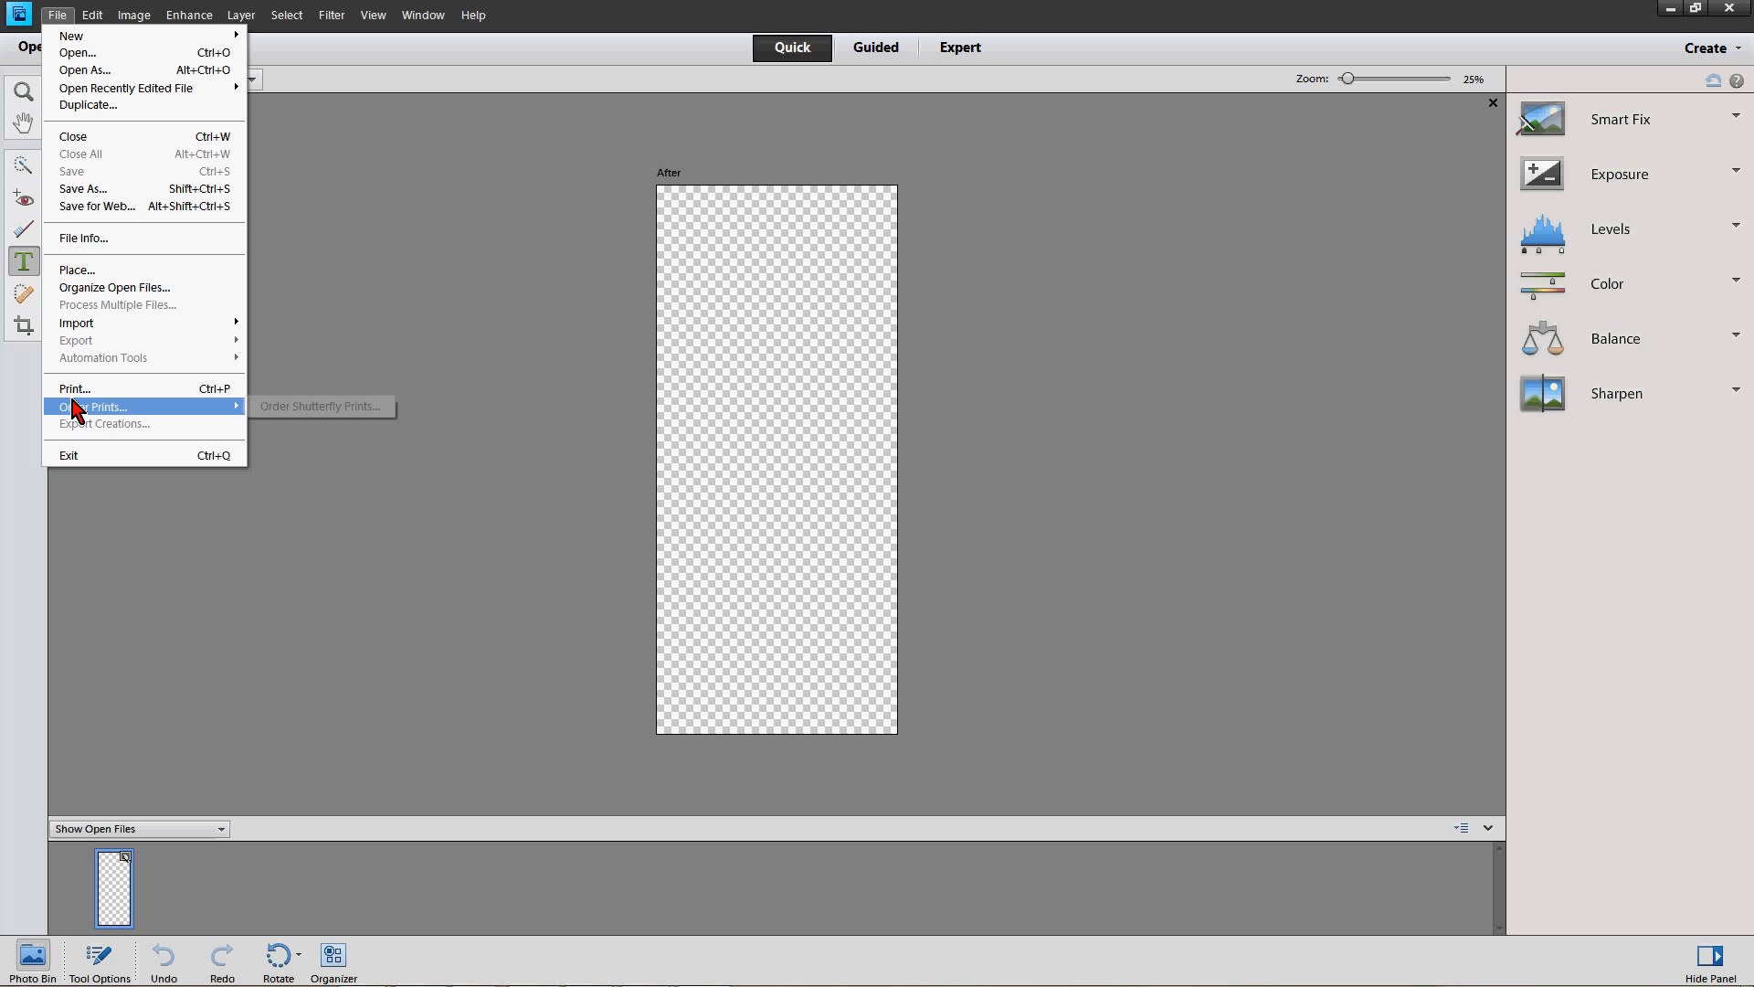
click(187, 388)
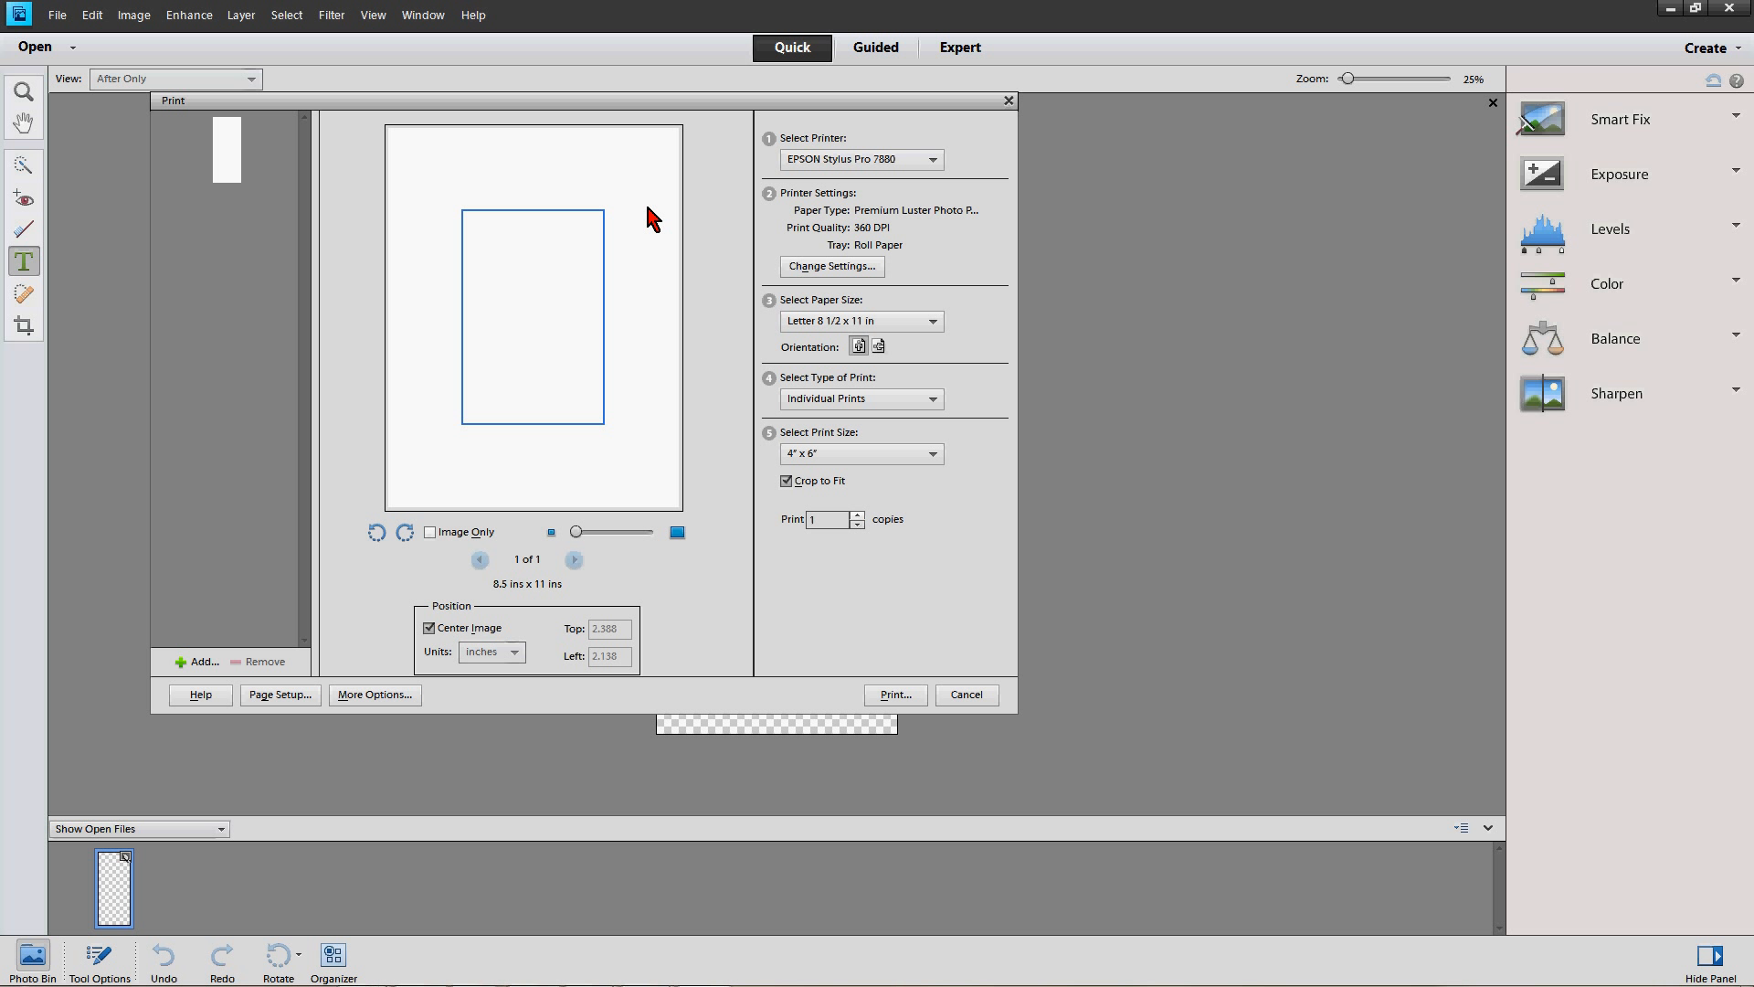
click(932, 160)
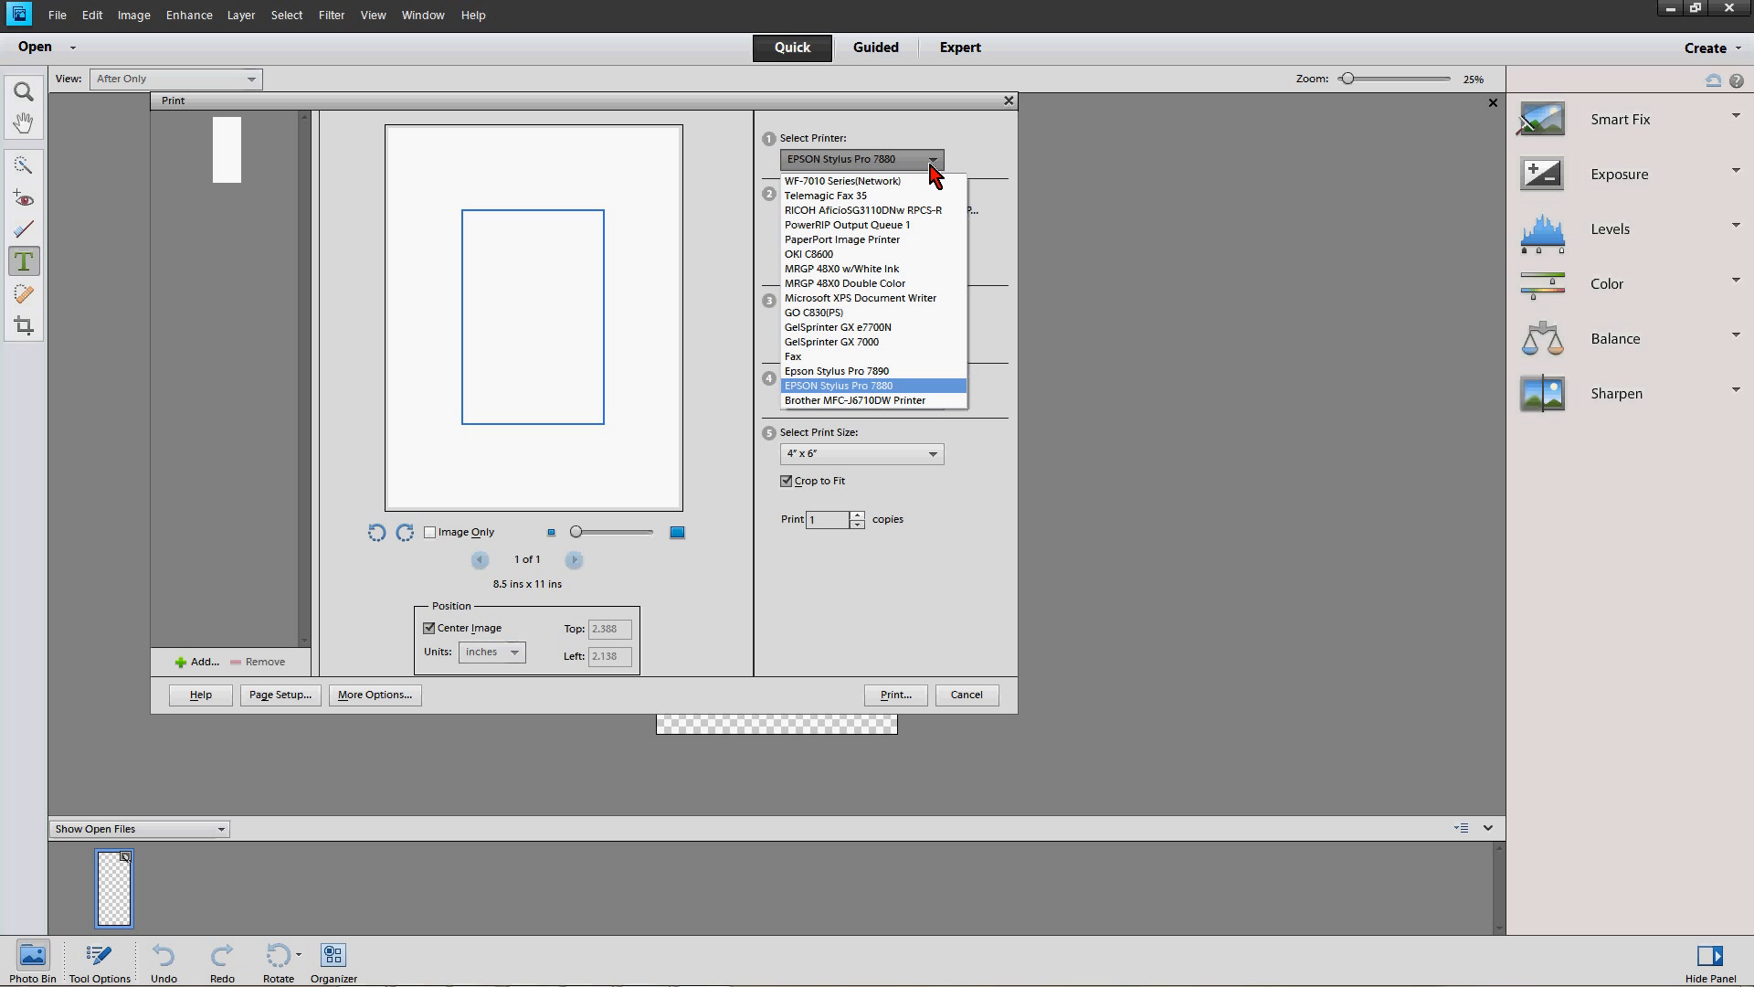
click(919, 216)
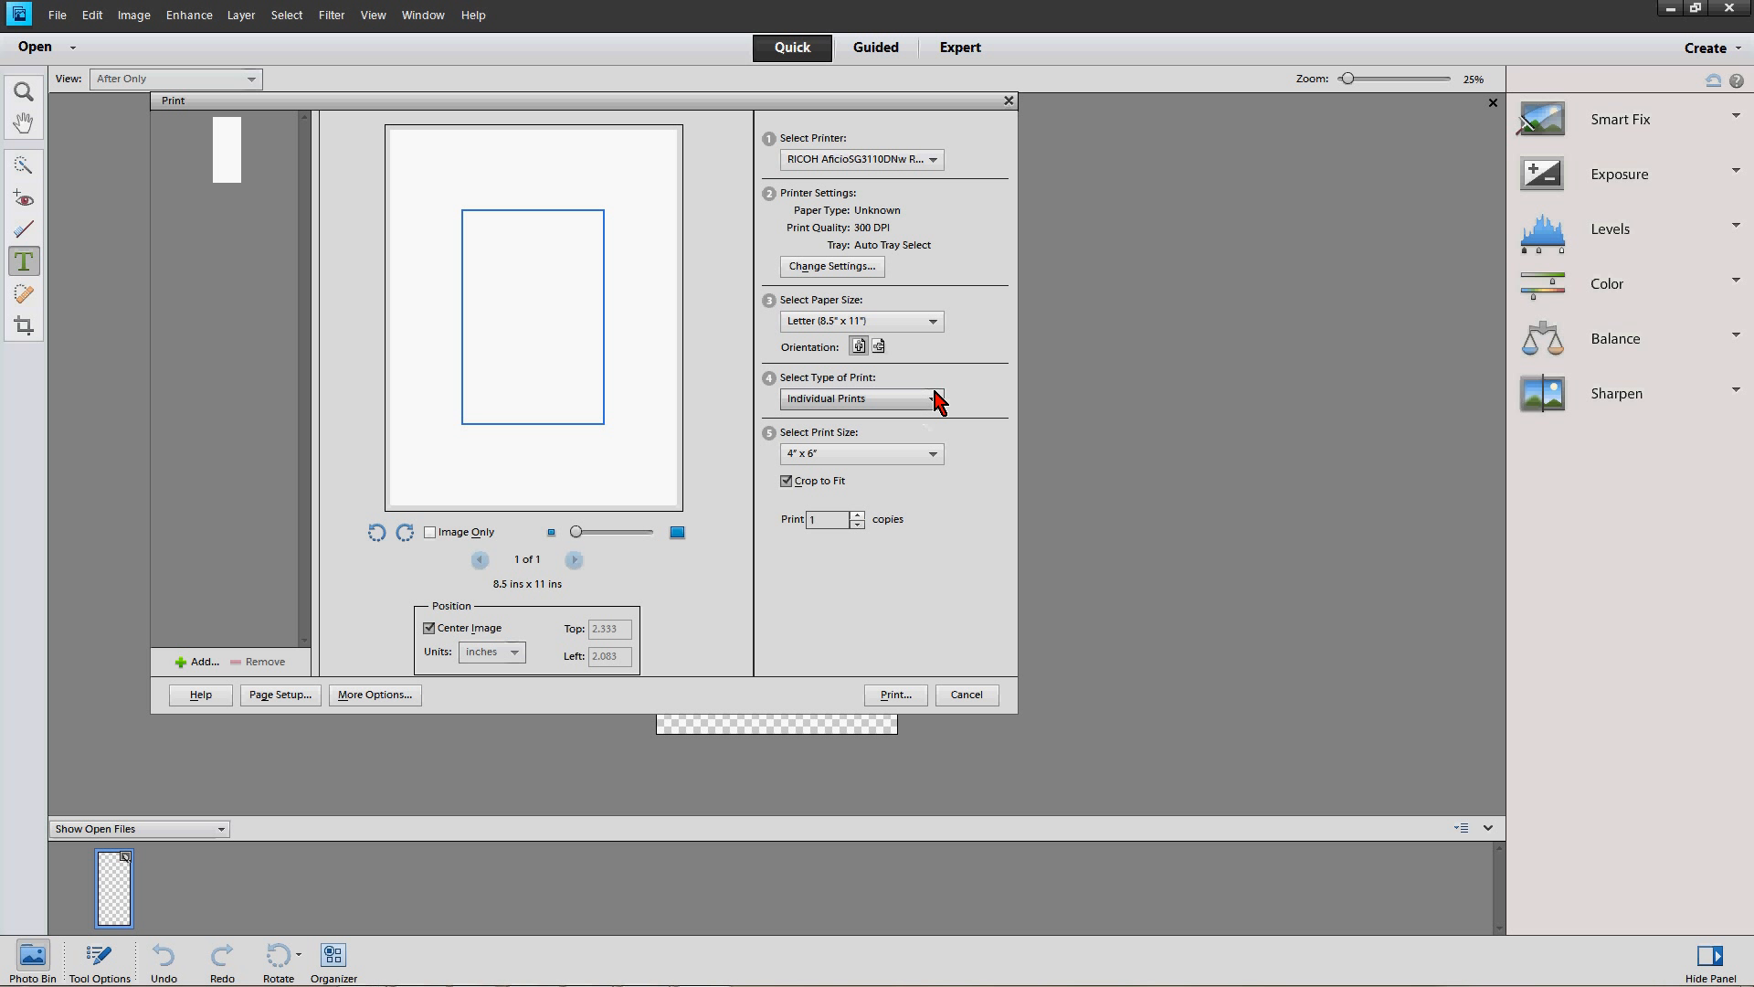
Set the paper size to Mug11 (3.50" x 8.00") and the print size to Actual Size, dismissing the mail notification
click(932, 326)
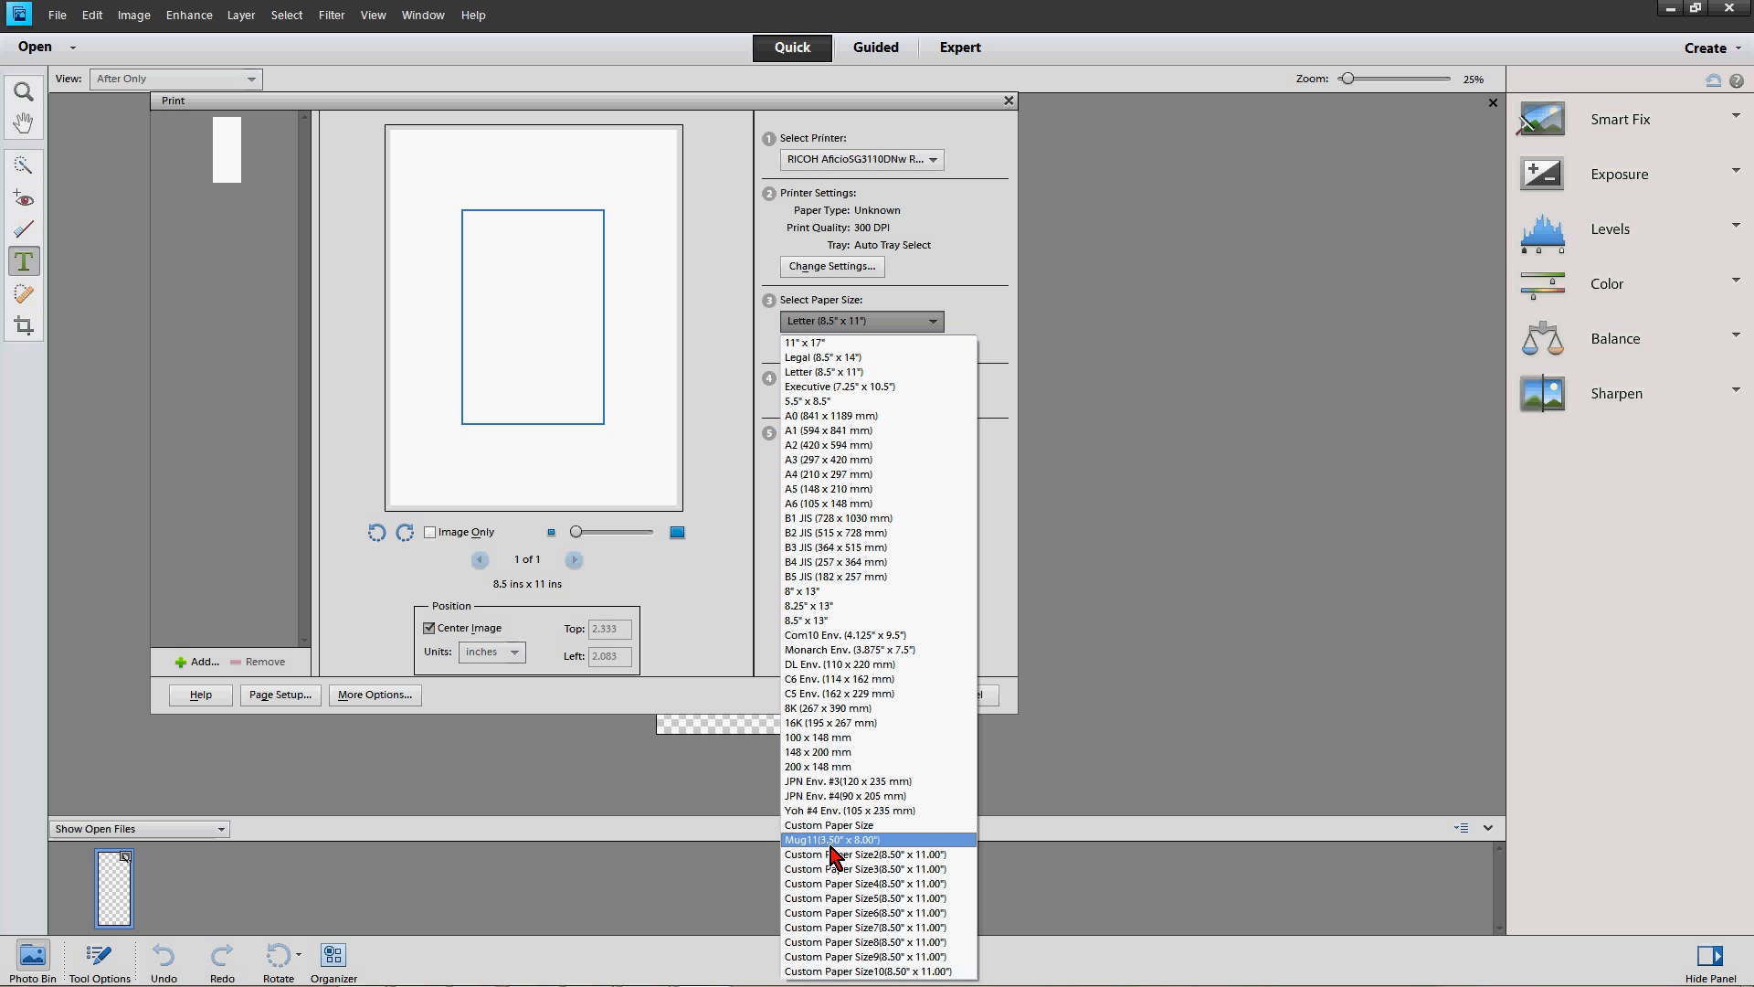
click(881, 841)
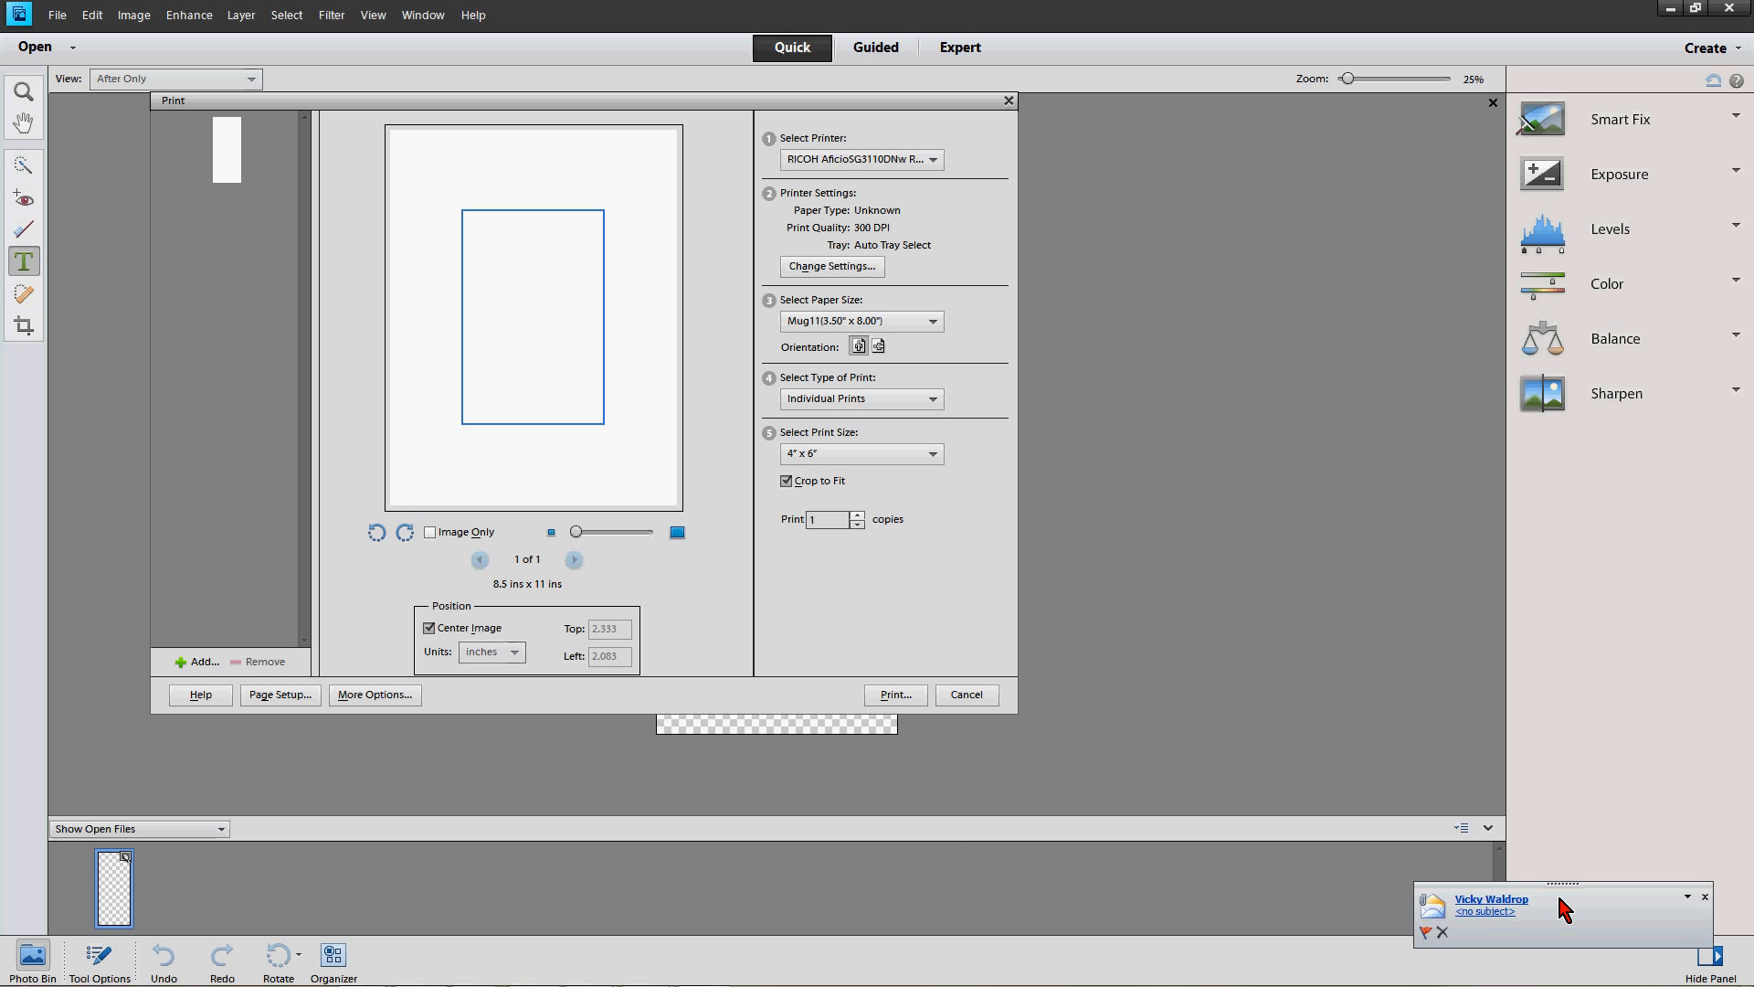
click(1705, 896)
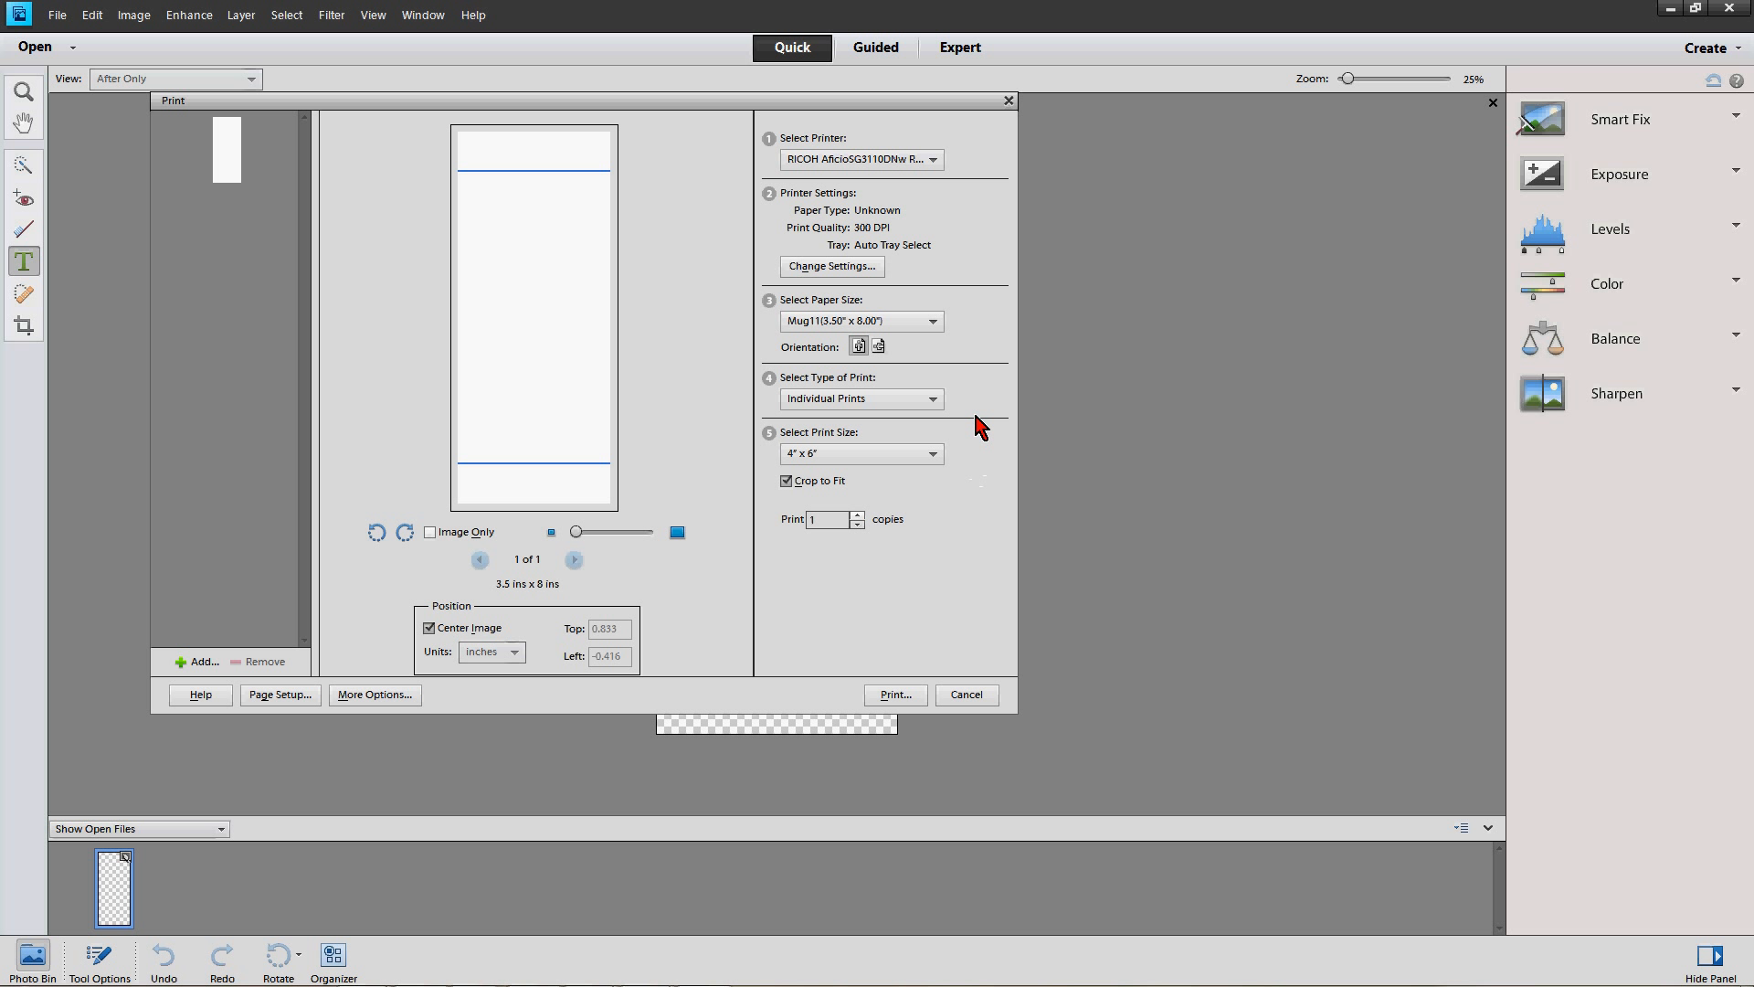
click(925, 457)
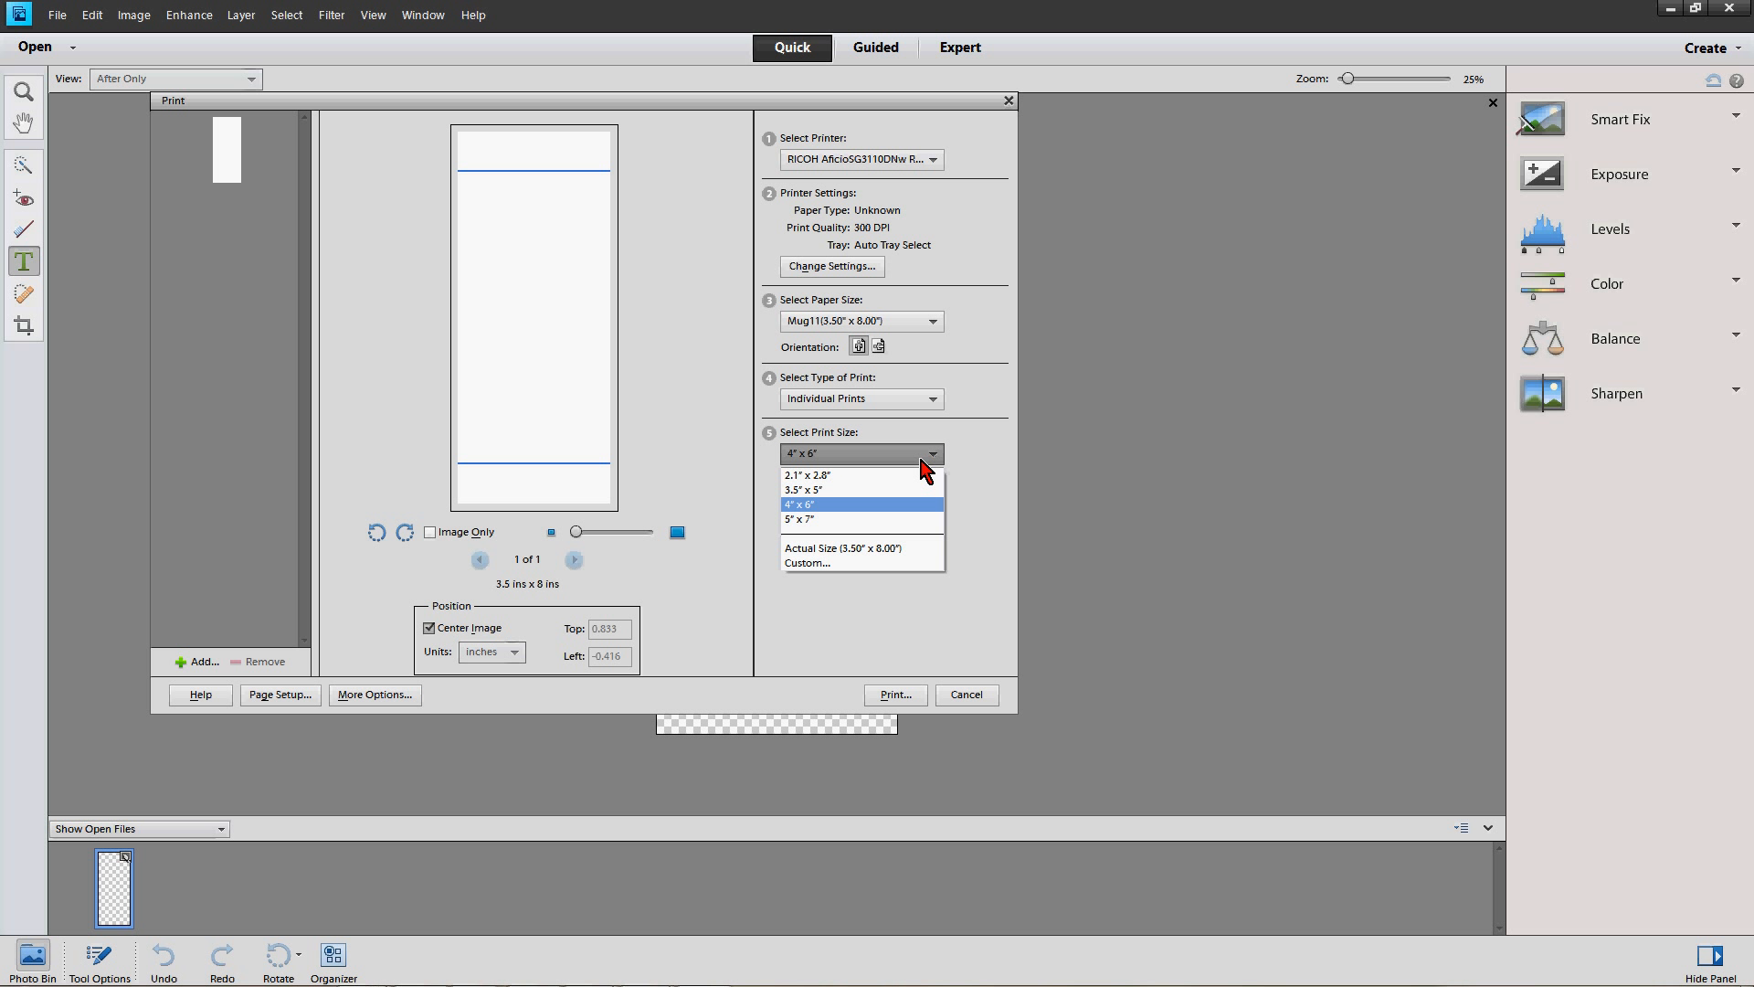
click(887, 551)
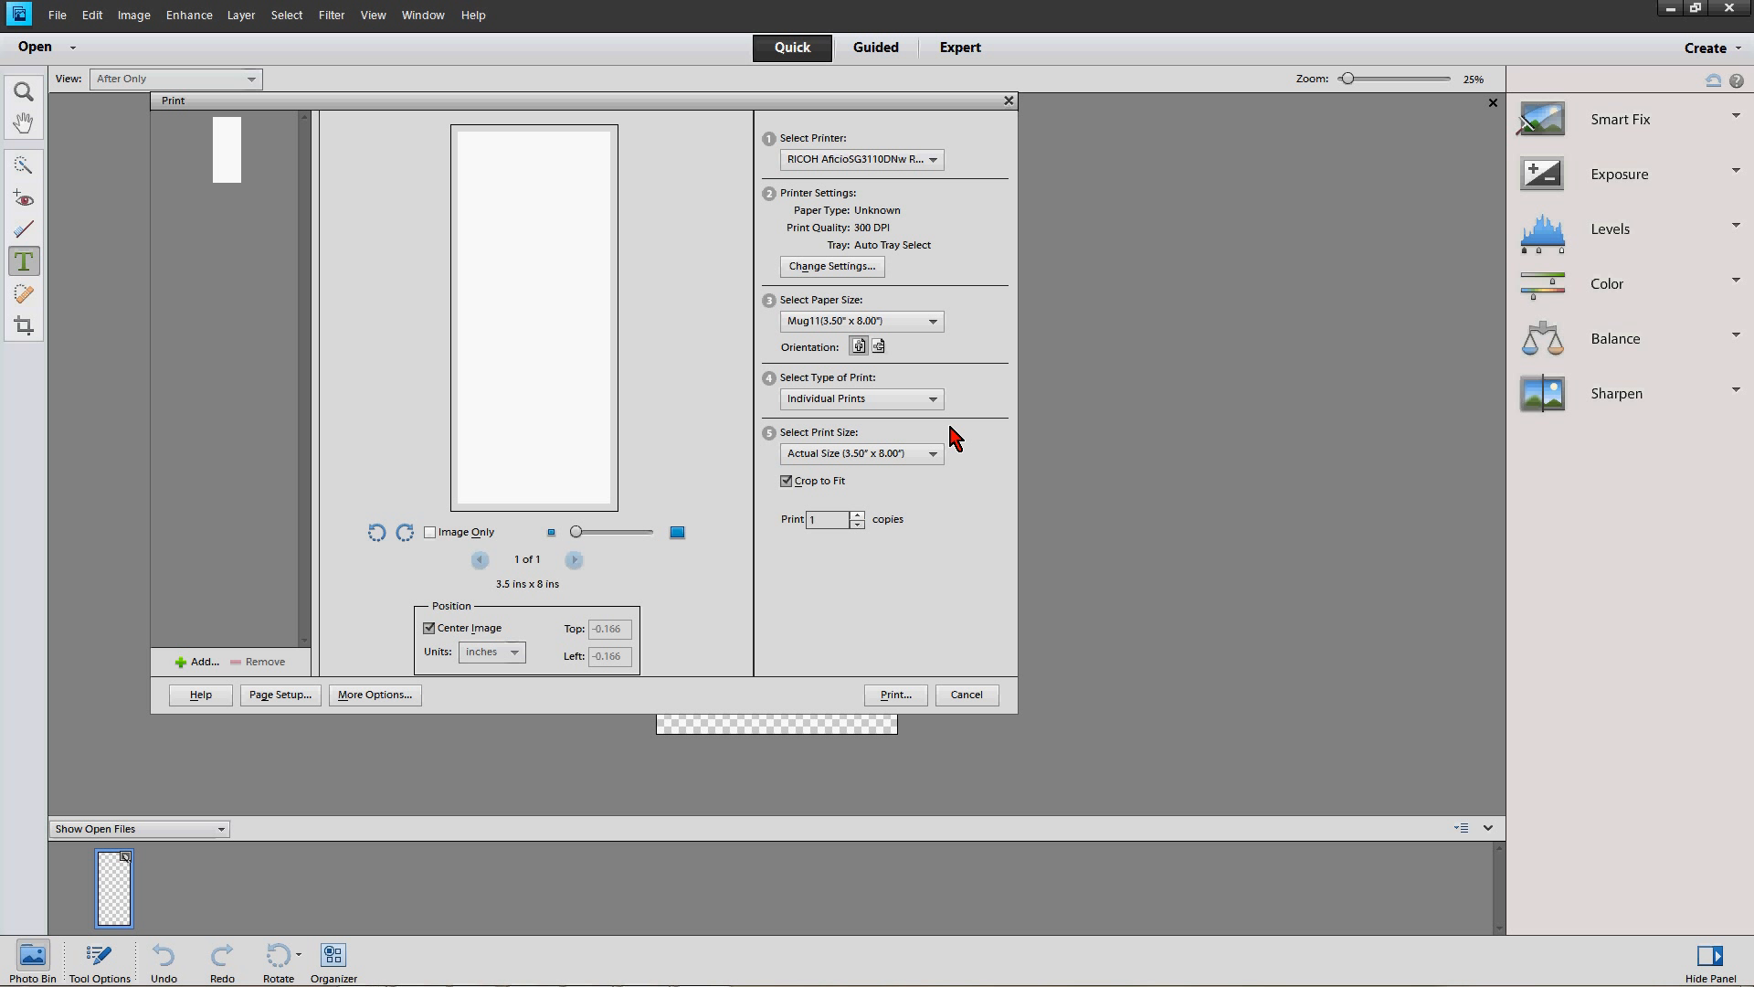
mouse_move(347, 986)
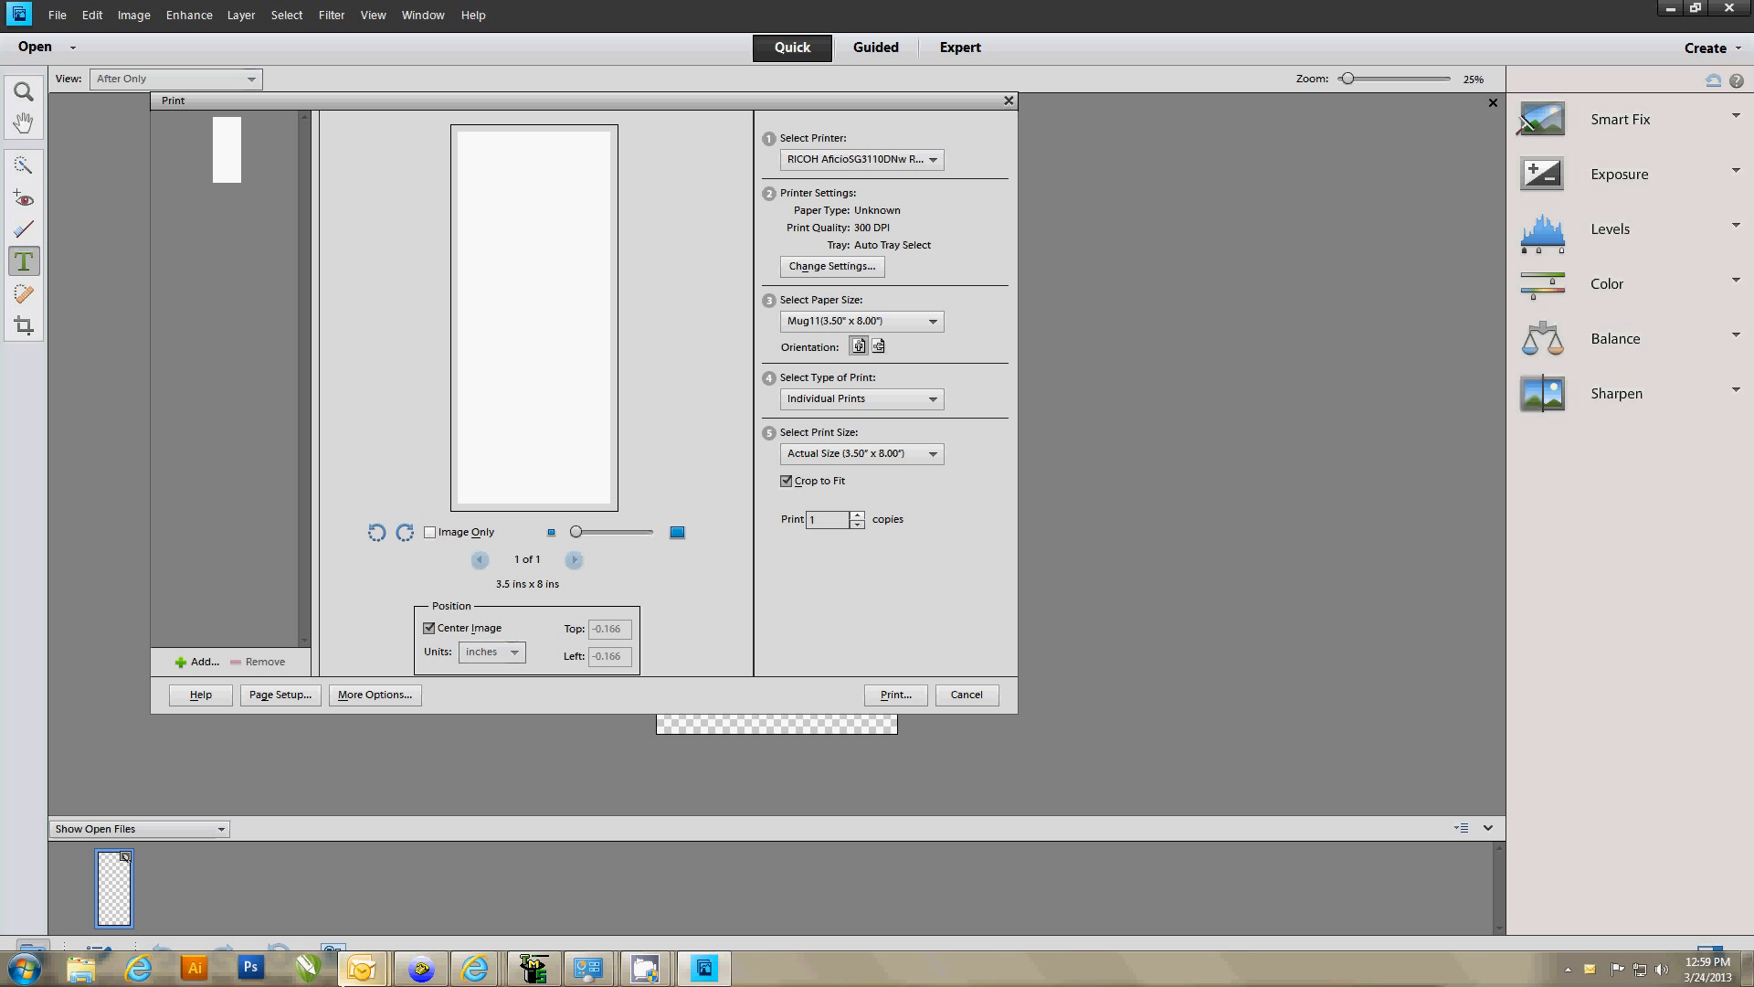
mouse_move(475, 970)
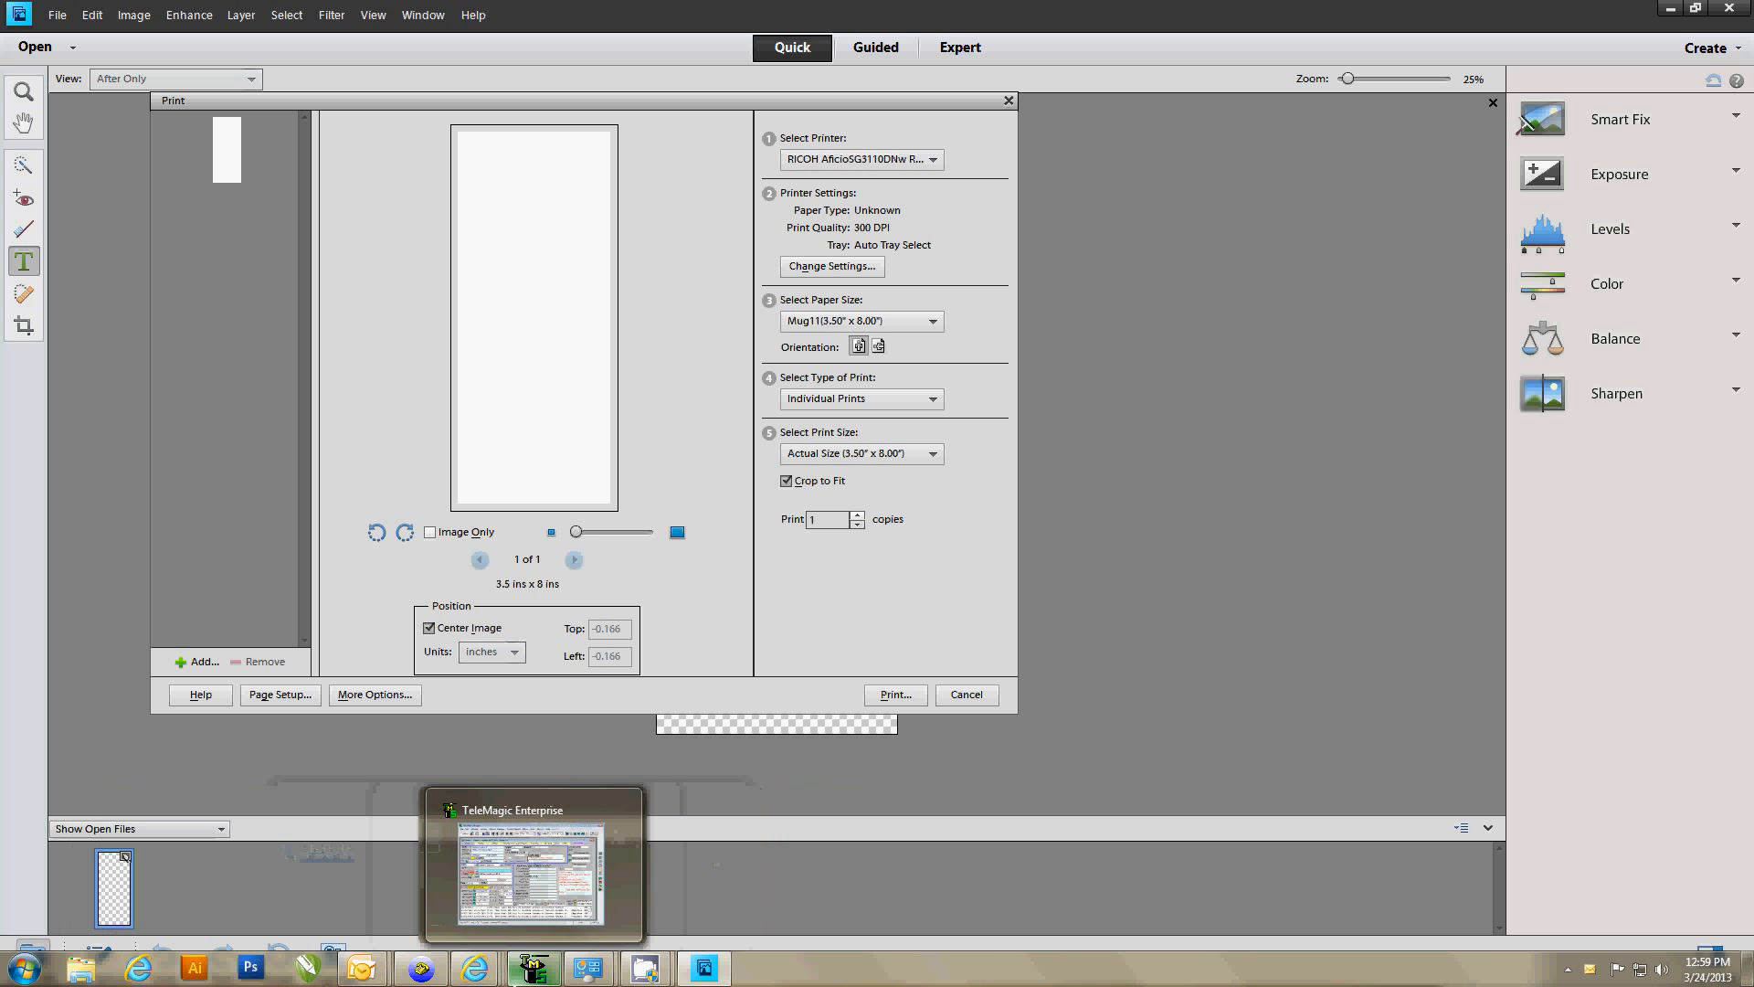
mouse_move(661, 976)
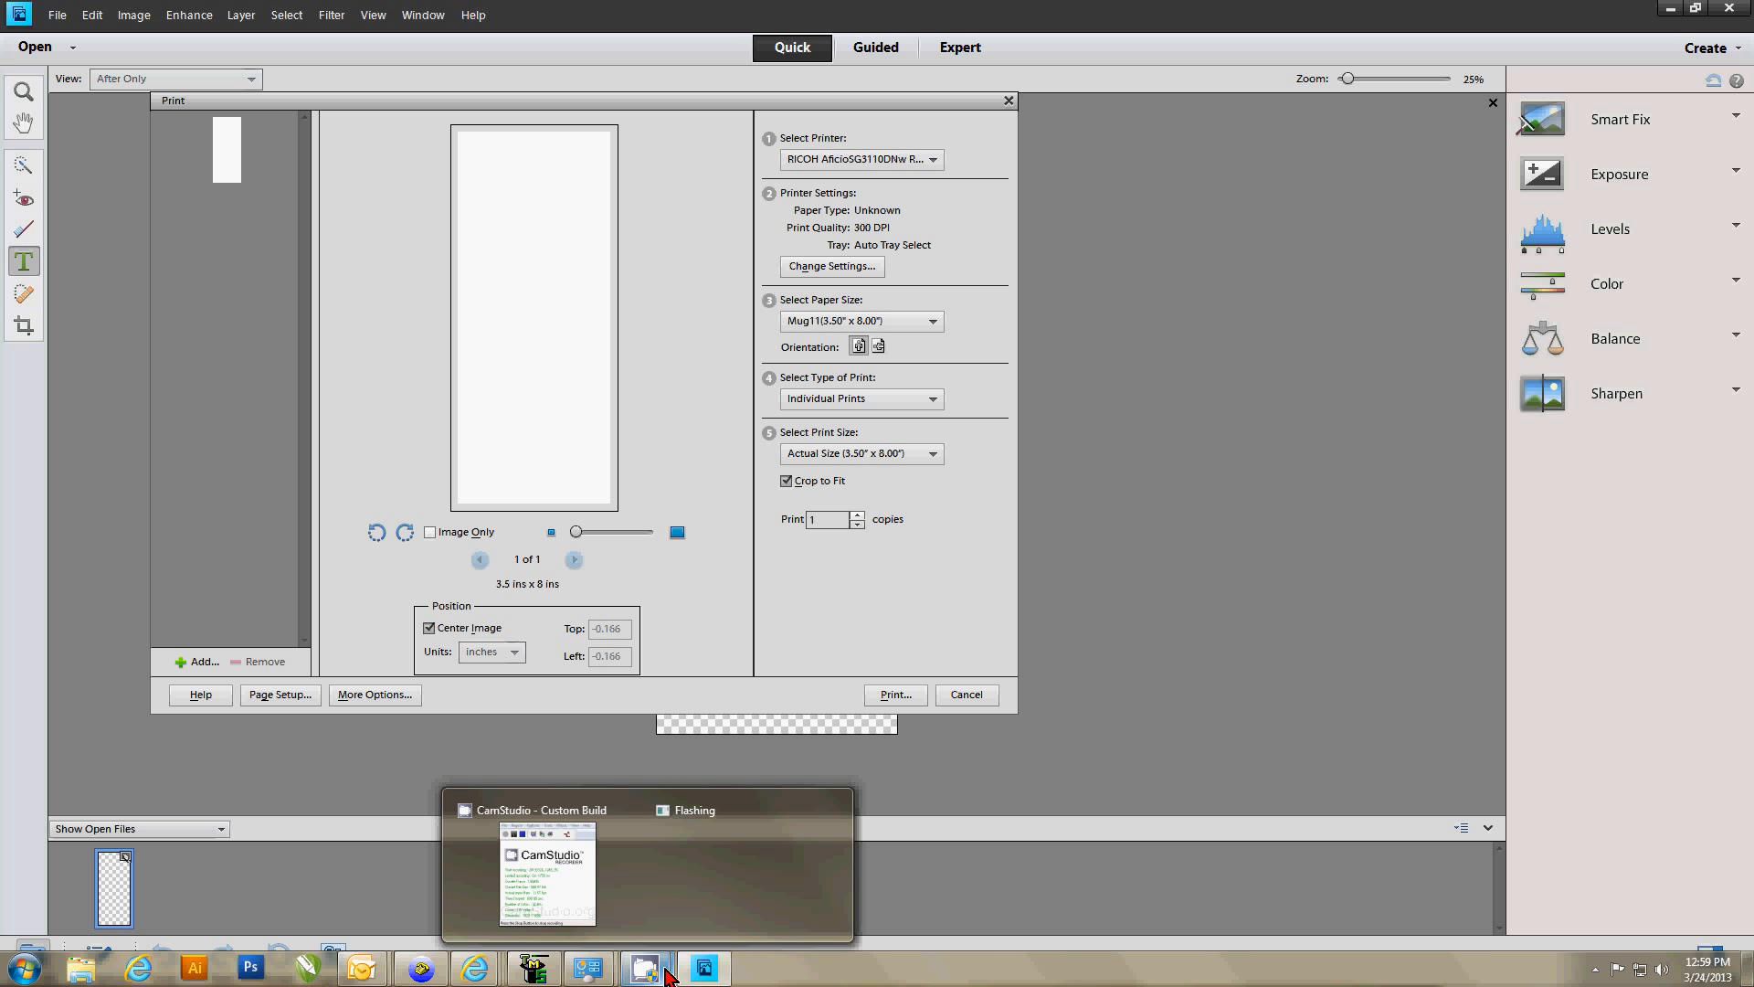
click(476, 891)
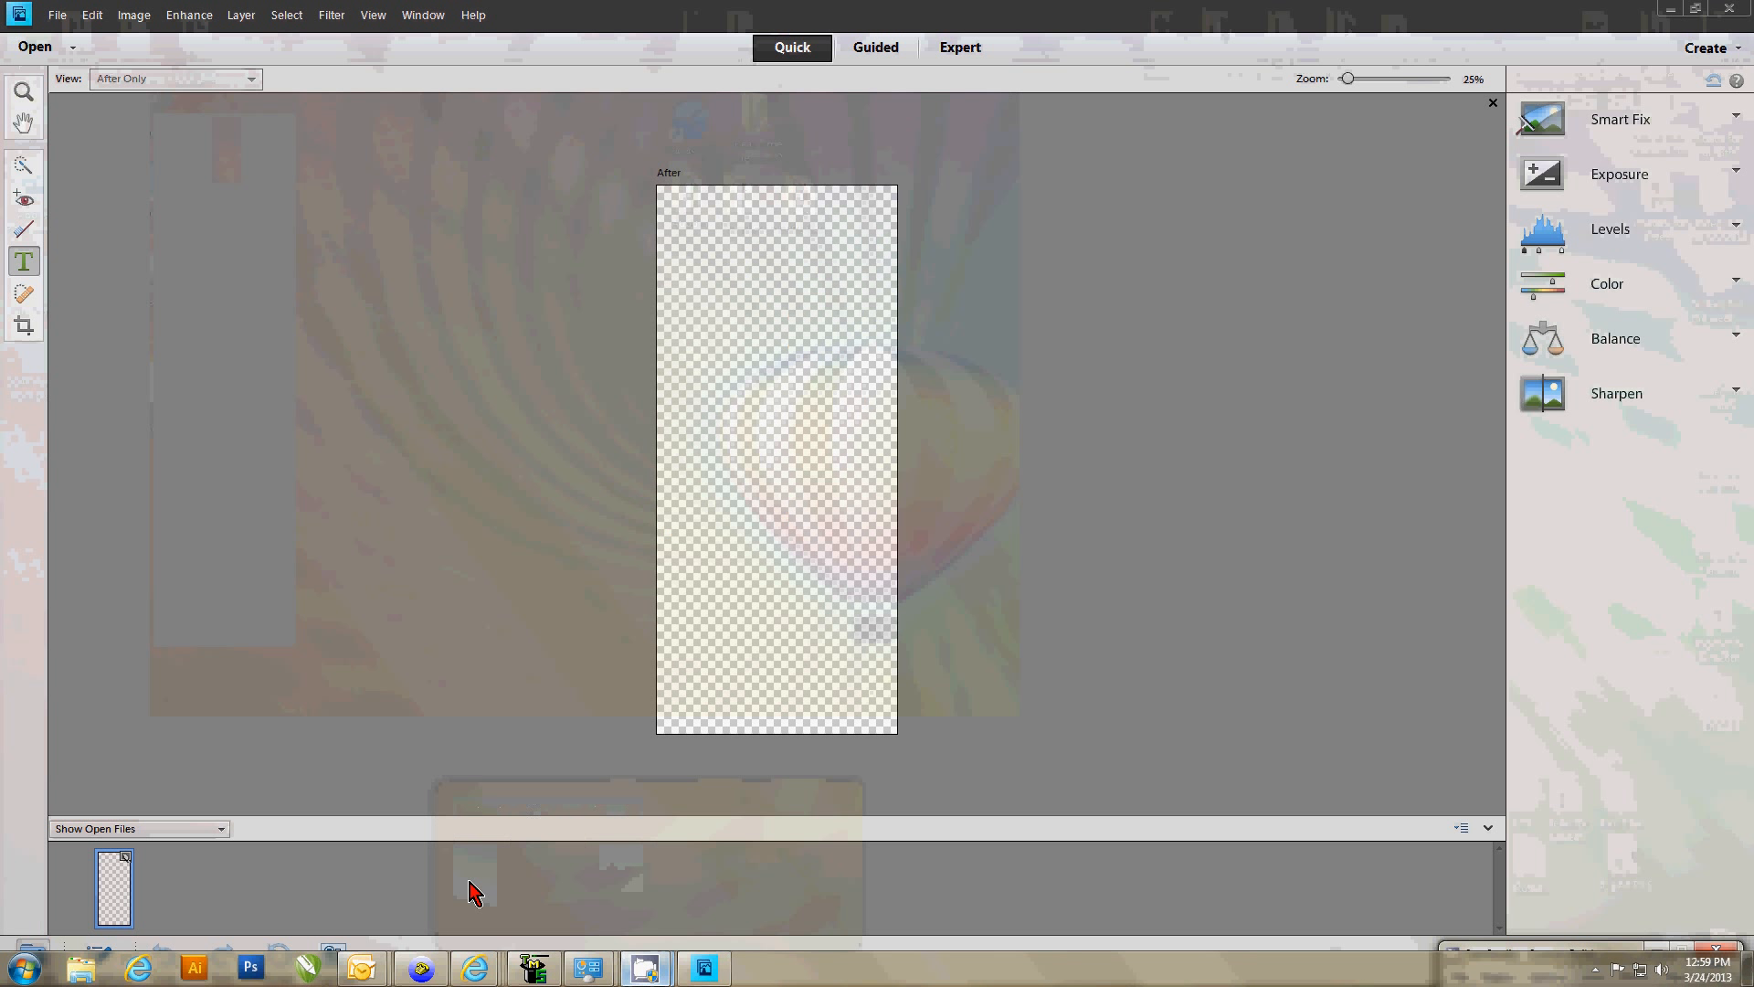
drag(1643, 958, 1599, 855)
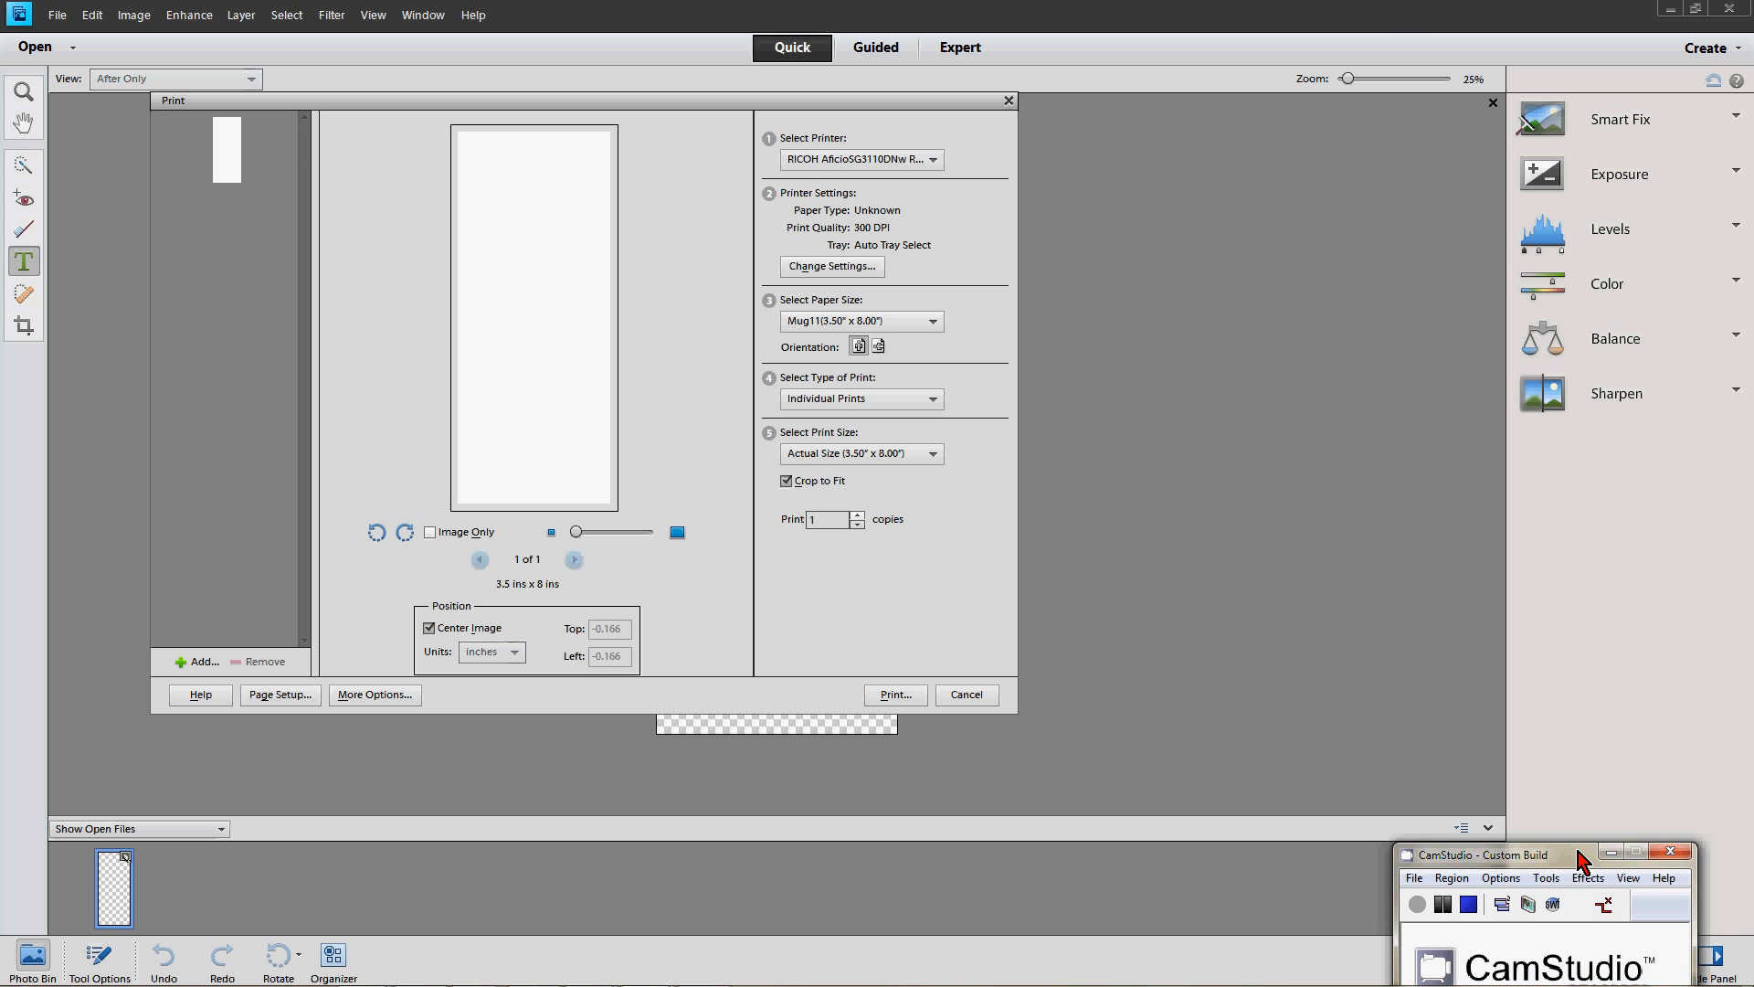